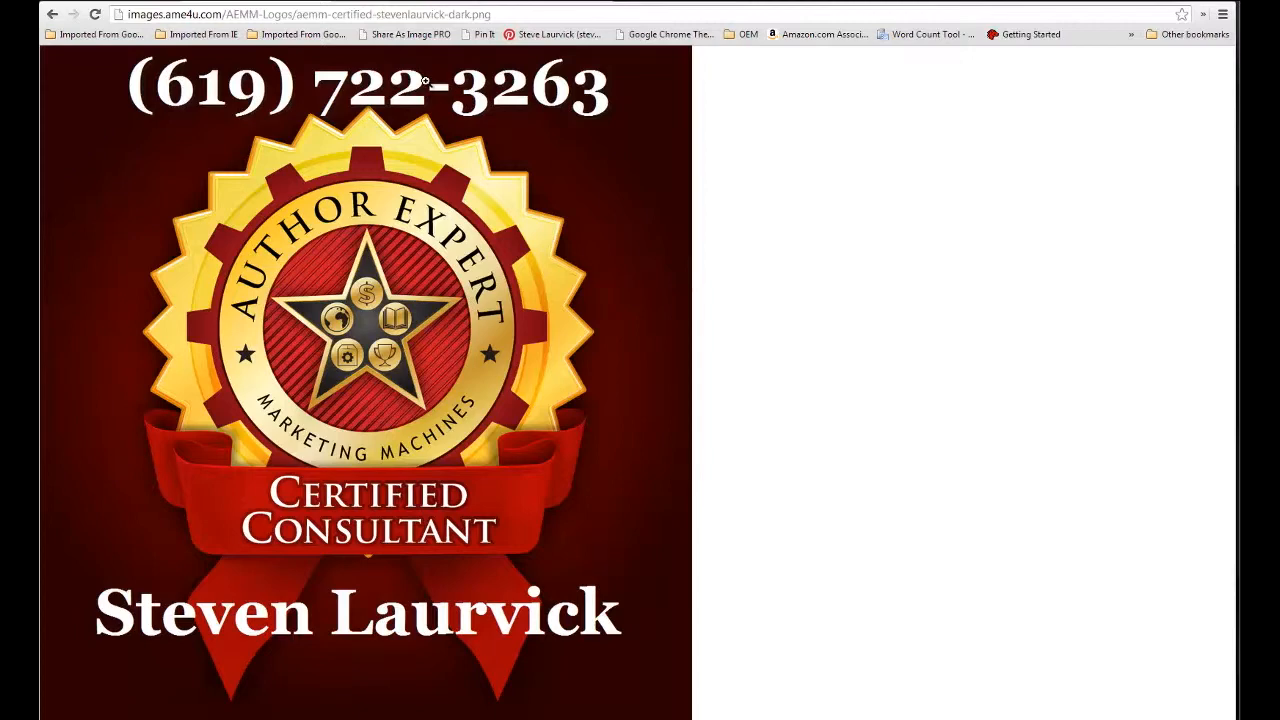
# Switch to the open YouTube uploads page and sign out of the current Google account
pyautogui.click(399, 3)
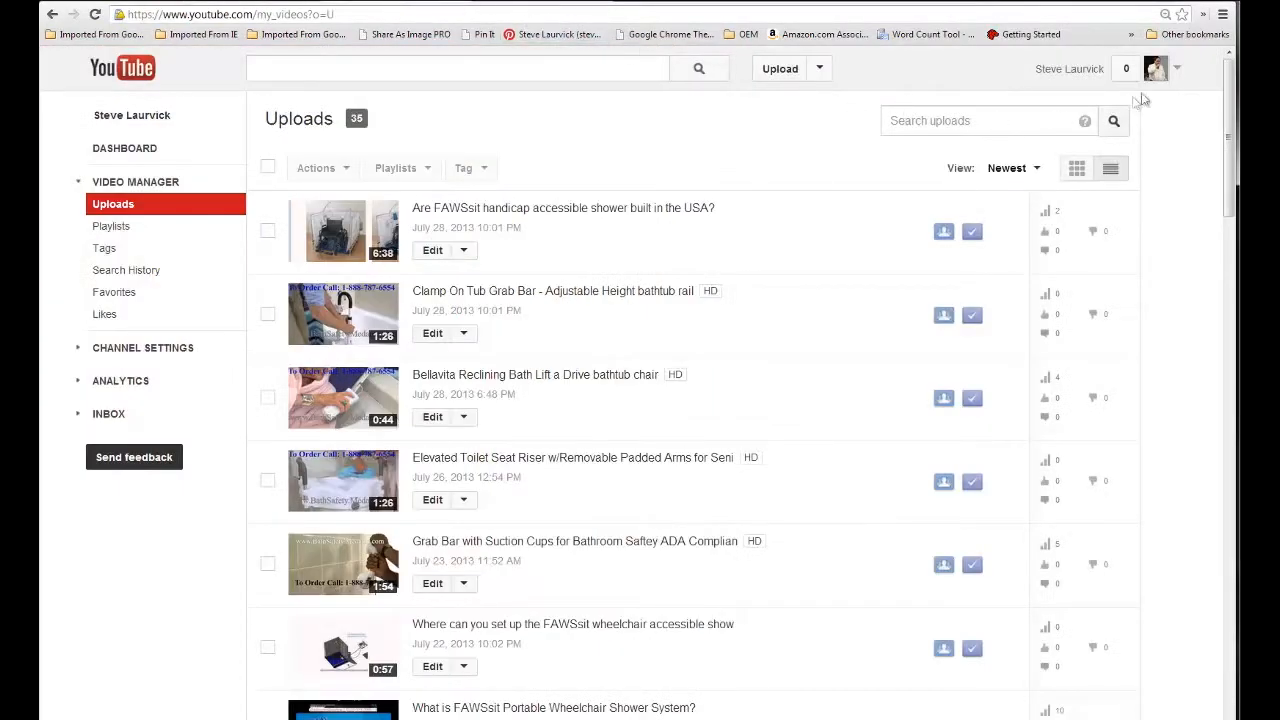
pyautogui.click(1178, 72)
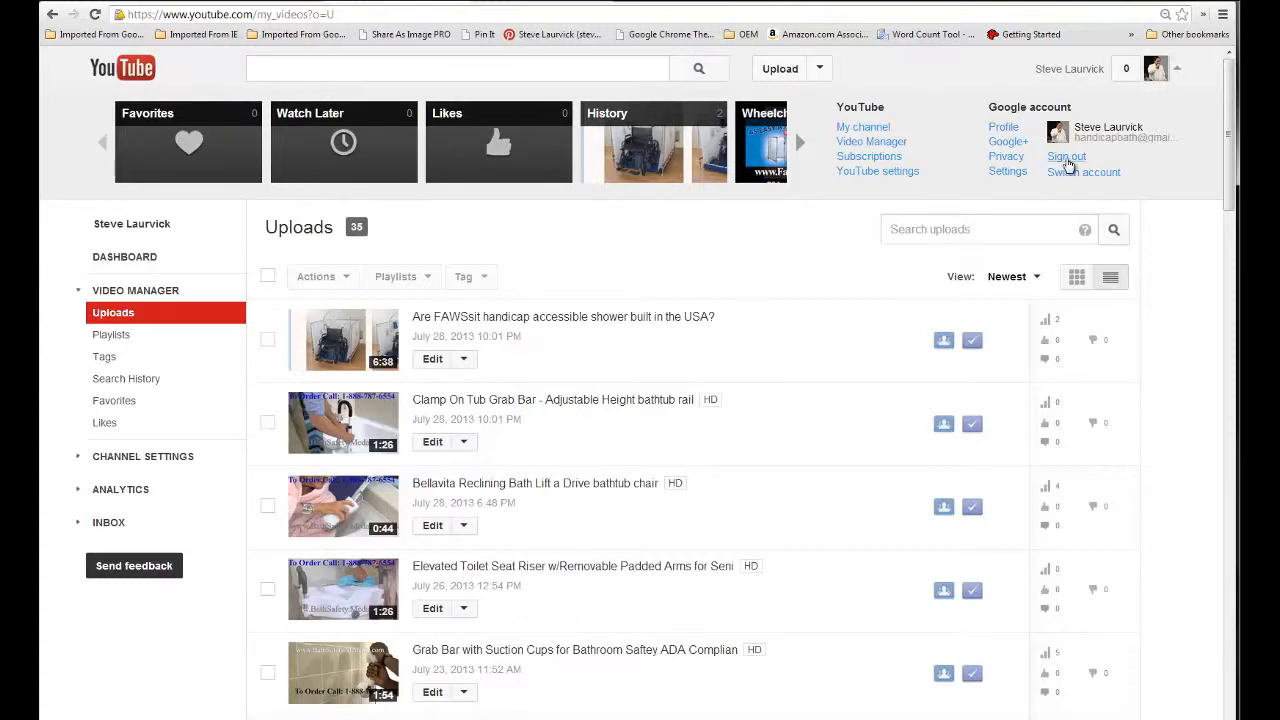
pyautogui.click(1068, 157)
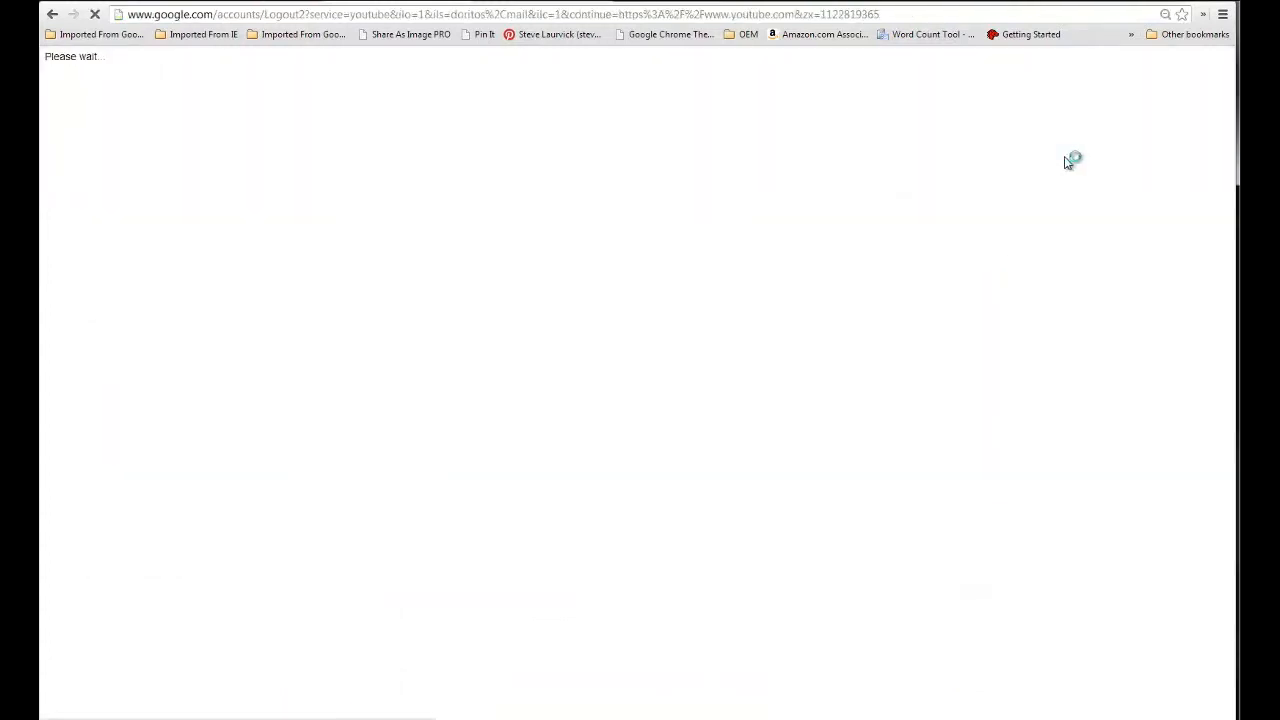
# Bring the Notepad project notes into view, highlight the account e-mail and password placeholder under Step 1, and move the notes away
pyautogui.moveTo(42, 20); pyautogui.dragTo(484, 24)
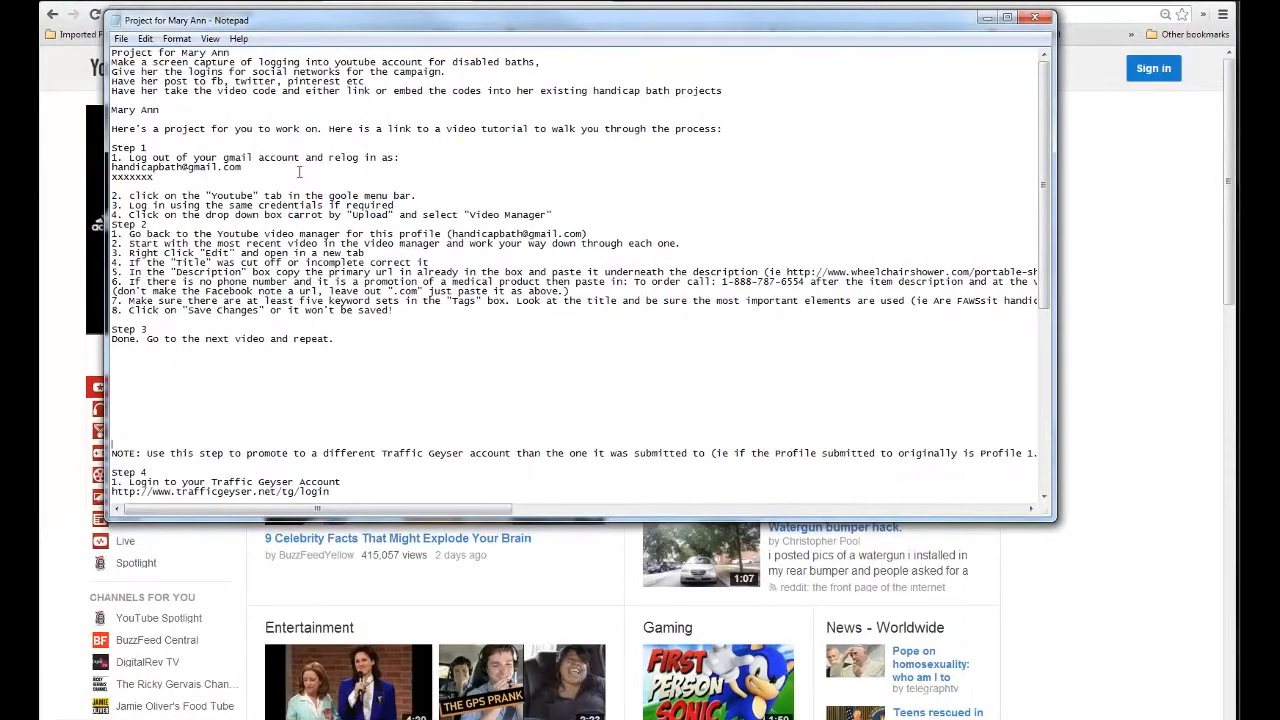
pyautogui.moveTo(274, 167); pyautogui.dragTo(111, 168)
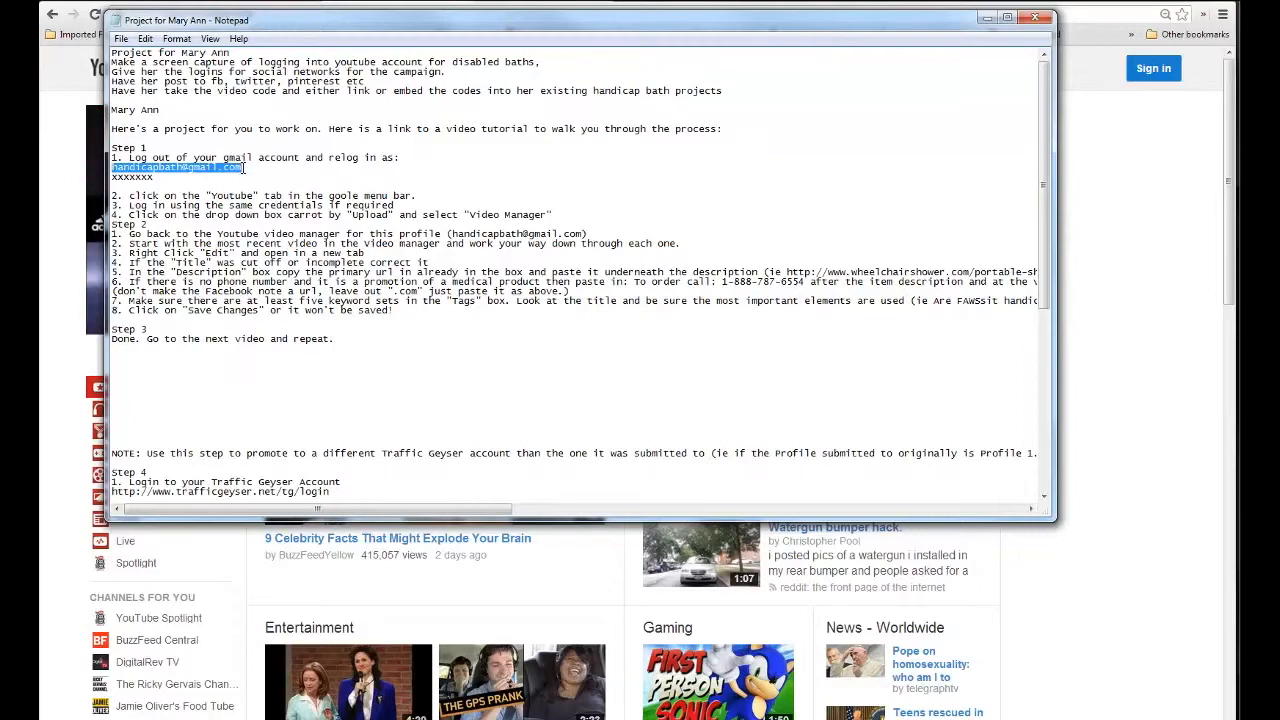
pyautogui.doubleClick(132, 176)
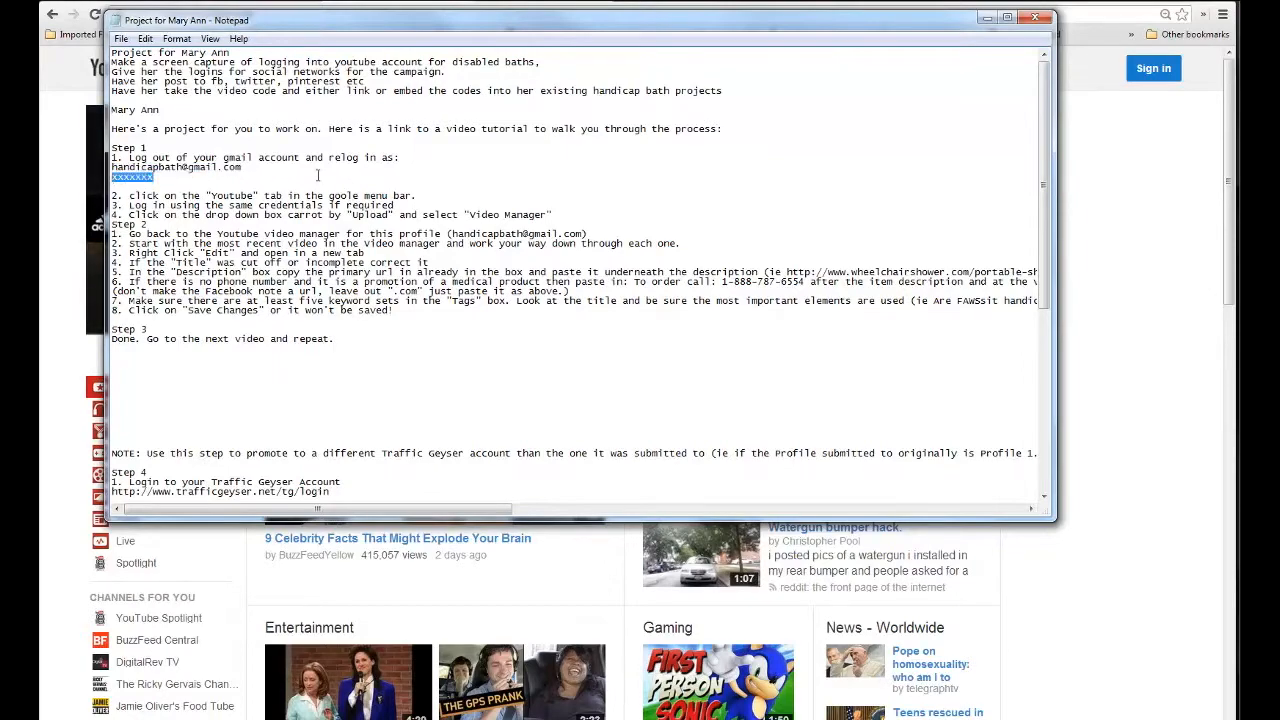
pyautogui.moveTo(484, 20); pyautogui.dragTo(0, 0)
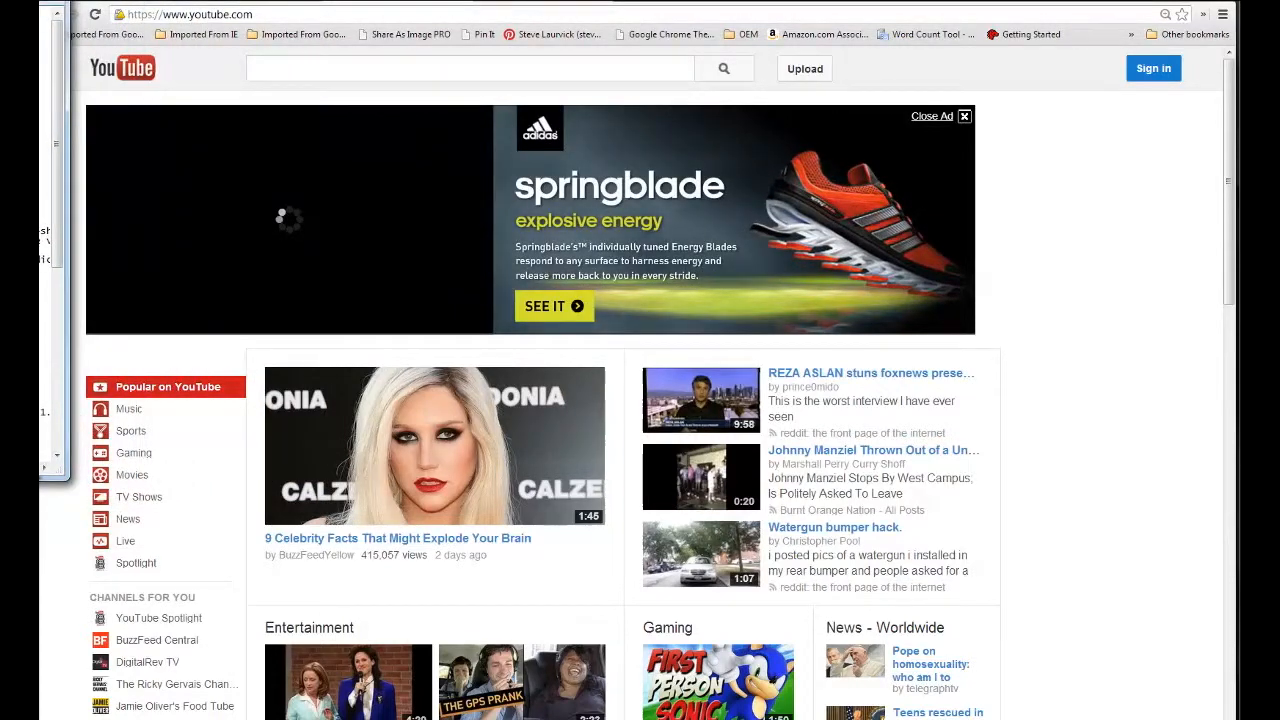
pyautogui.hotkey('alt', 'Tab')
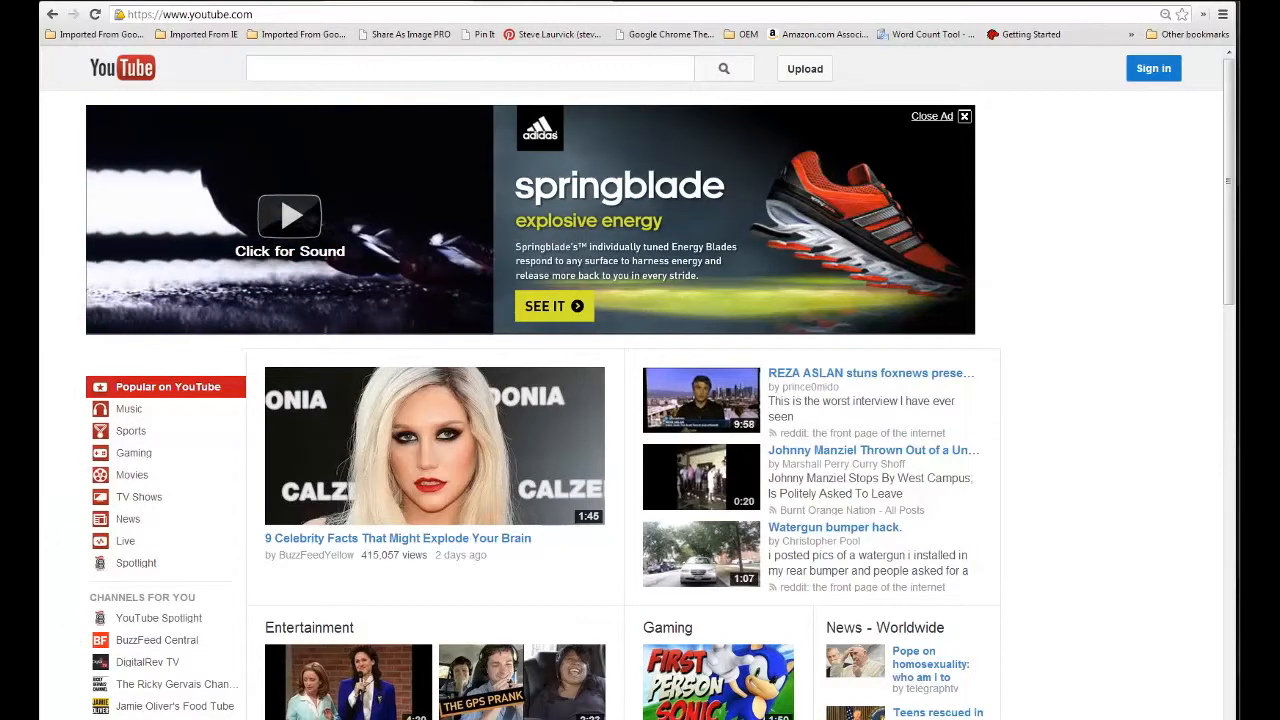
# Log in to Google in the same window with RoboForm's saved Disabled Bath login from the Gmail Accounts-TG Youtube folder
pyautogui.click(60, 718)
pyautogui.moveTo(60, 713)
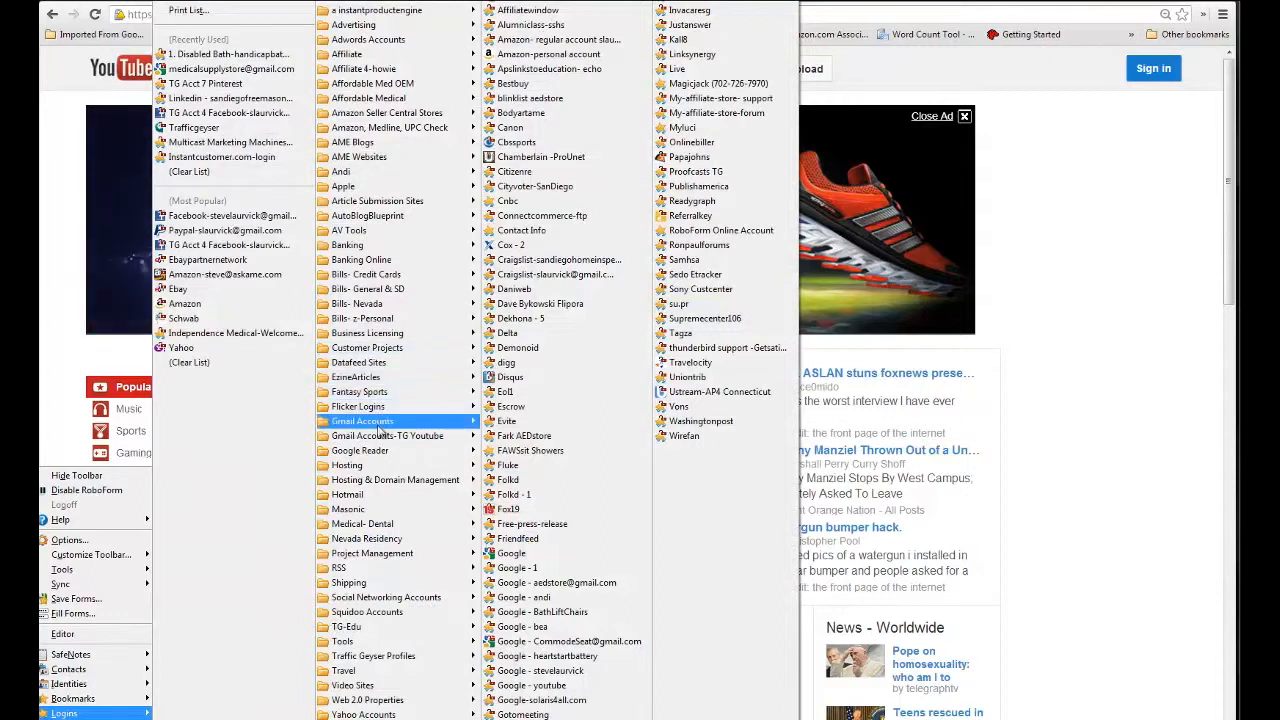
pyautogui.moveTo(380, 437)
pyautogui.rightClick(548, 451)
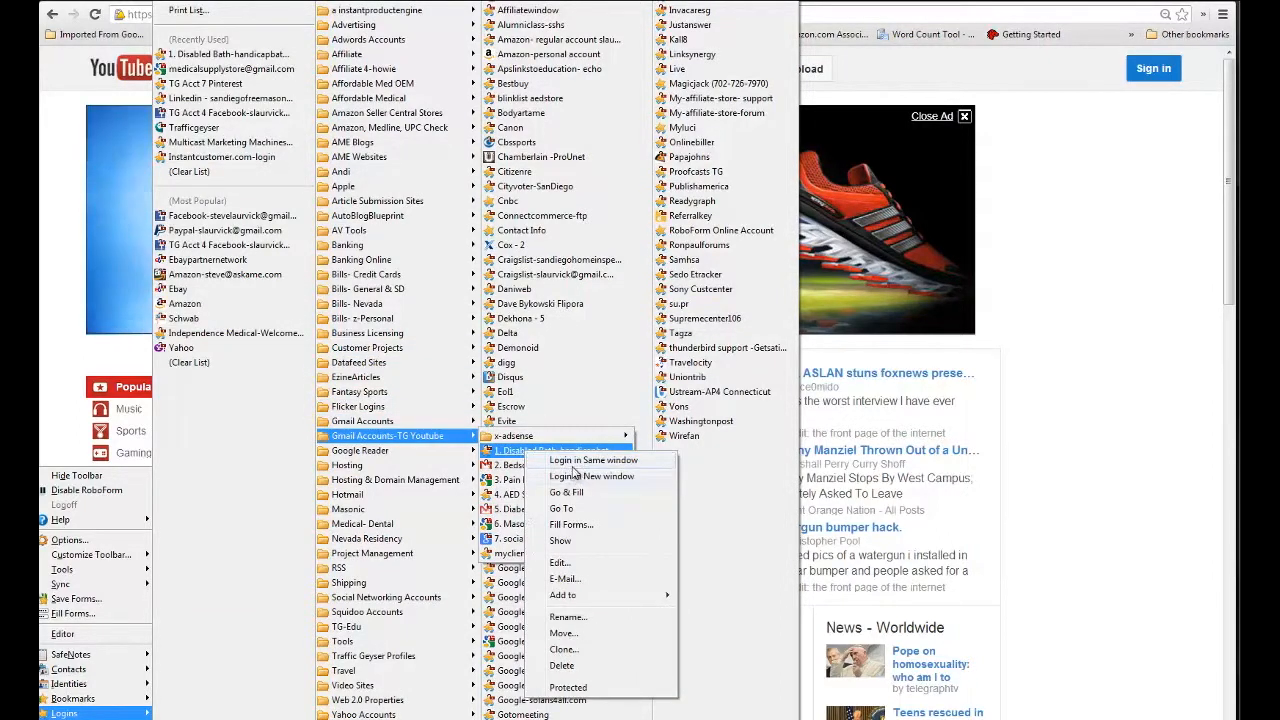
pyautogui.click(575, 462)
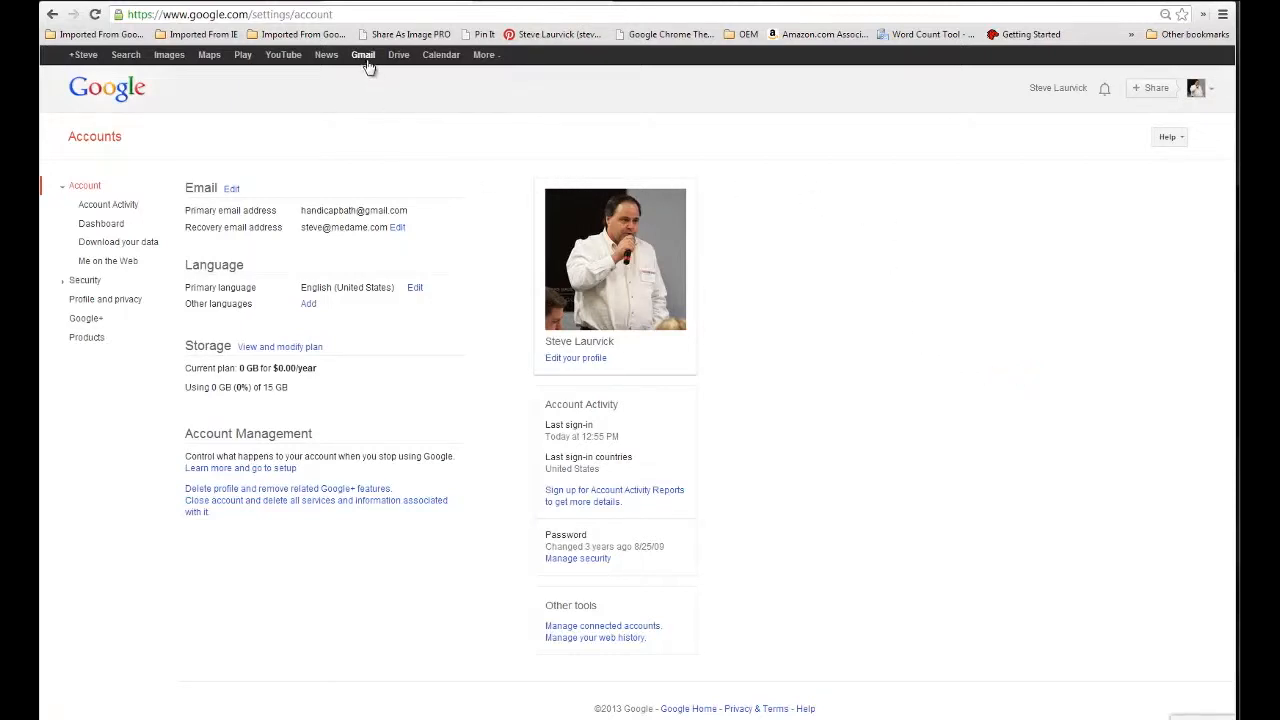
# Go from the Google account page to YouTube, sign in there, and open the Video Manager
pyautogui.click(283, 56)
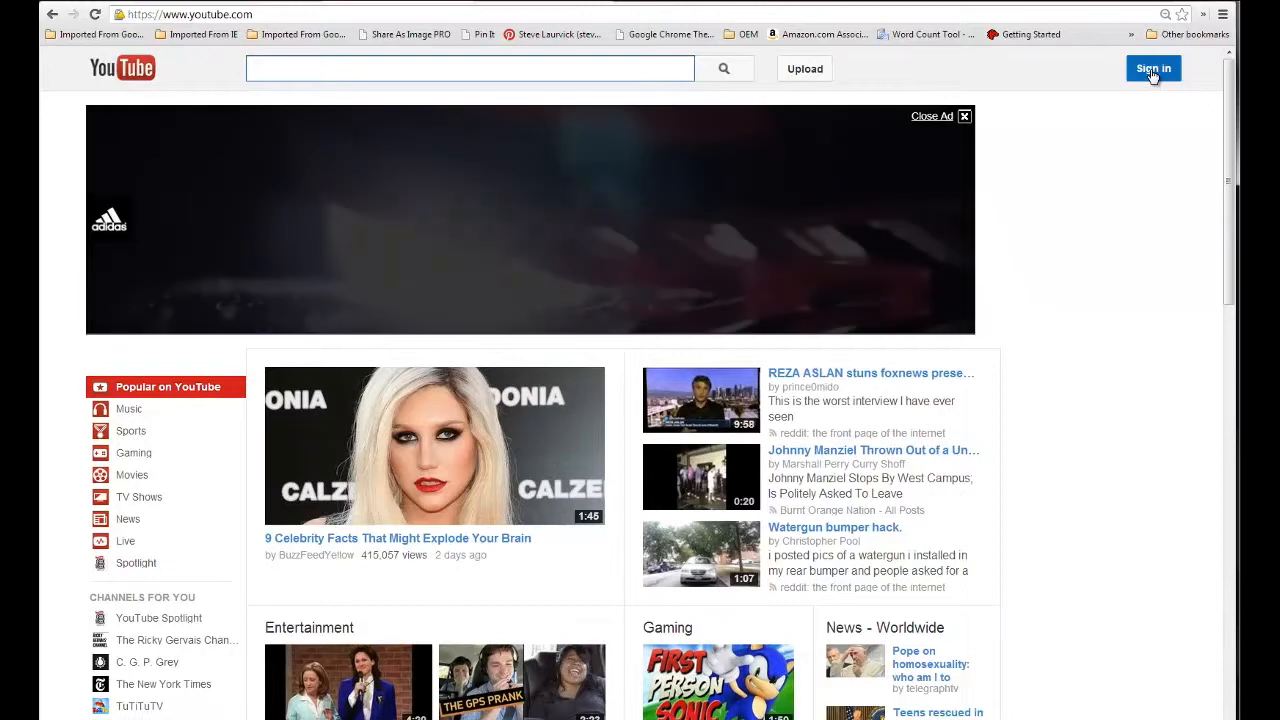
pyautogui.click(1153, 70)
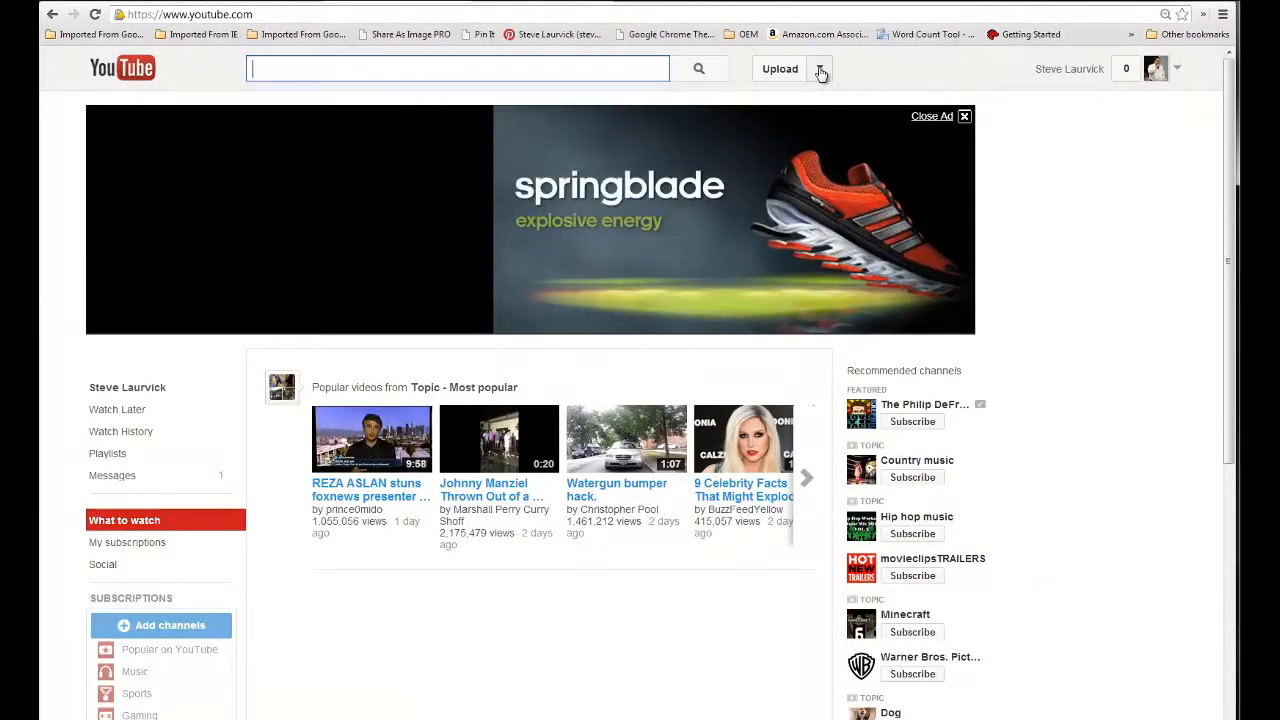
pyautogui.click(820, 72)
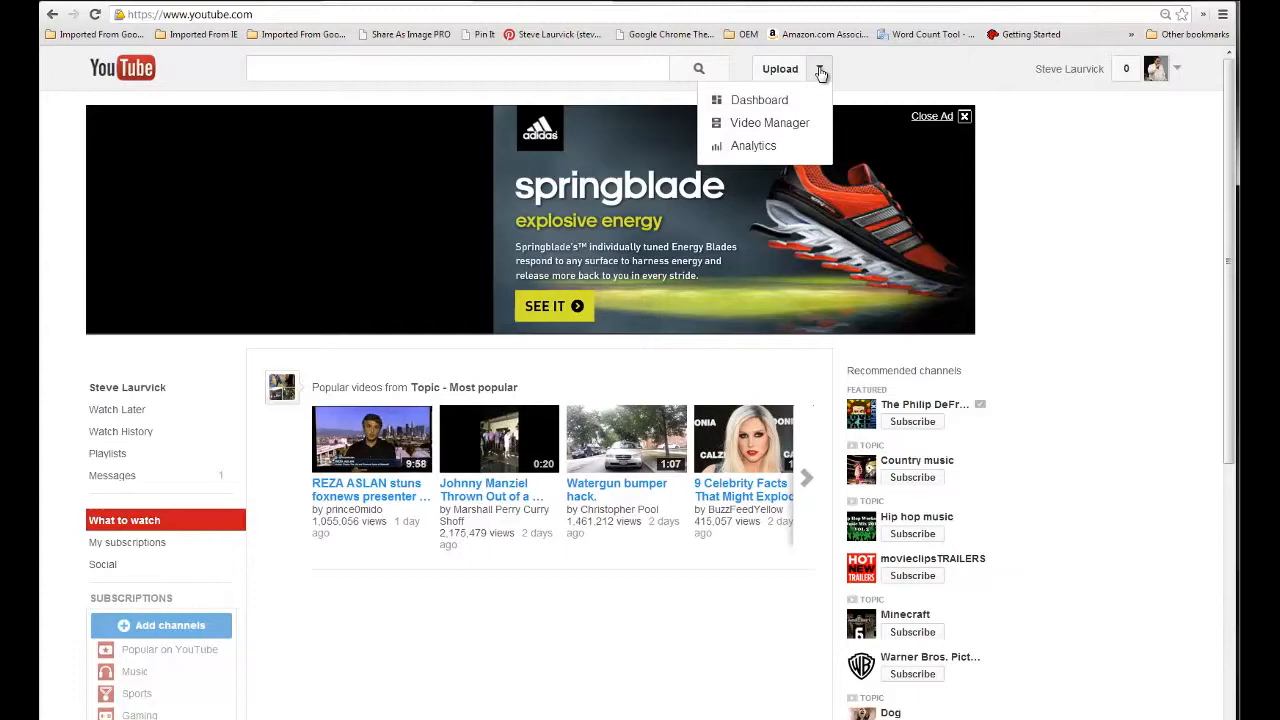
pyautogui.click(760, 128)
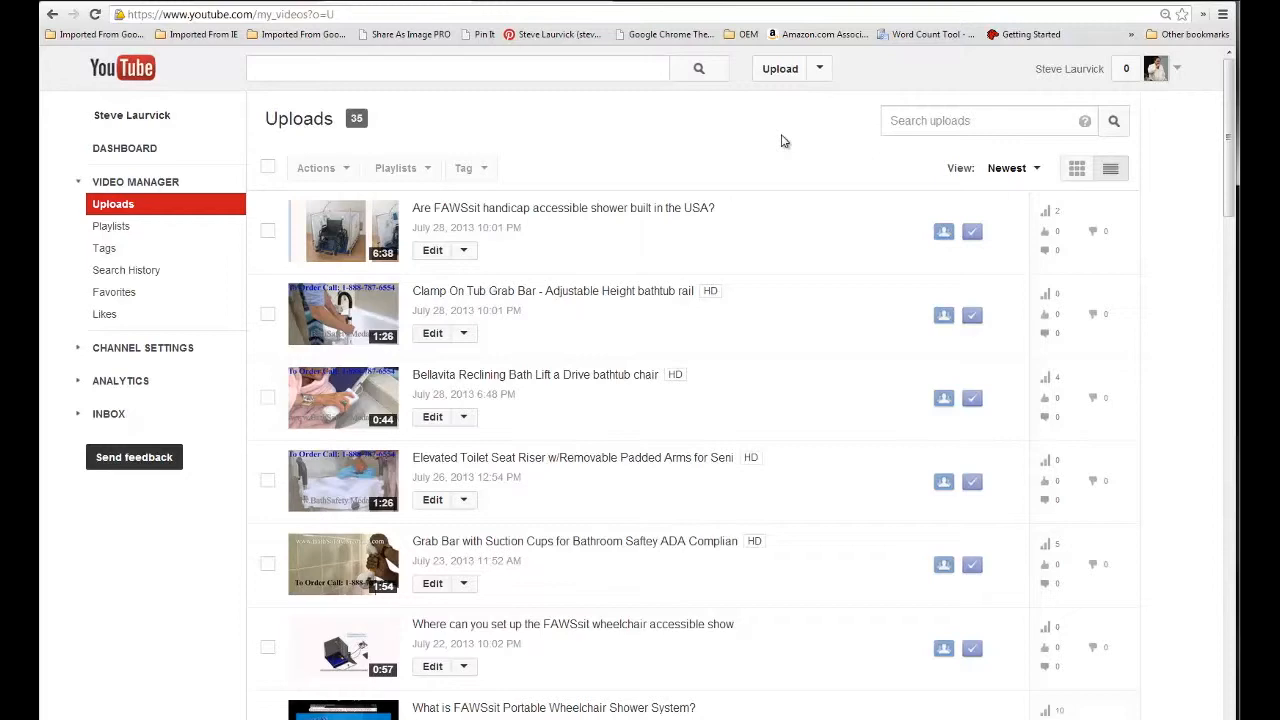
# Look through the uploaded videos, examining their titles and dates, and return to the newest one
pyautogui.scroll(-3, 784, 141)
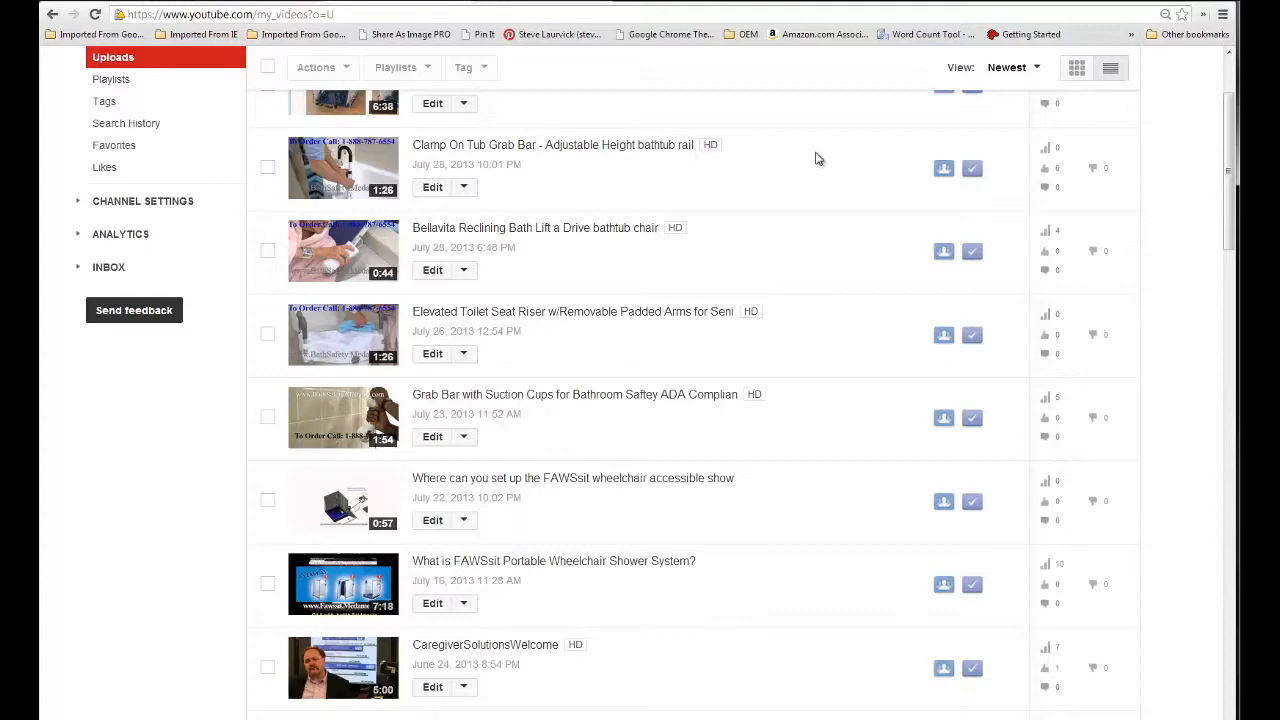
pyautogui.scroll(-3, 816, 158)
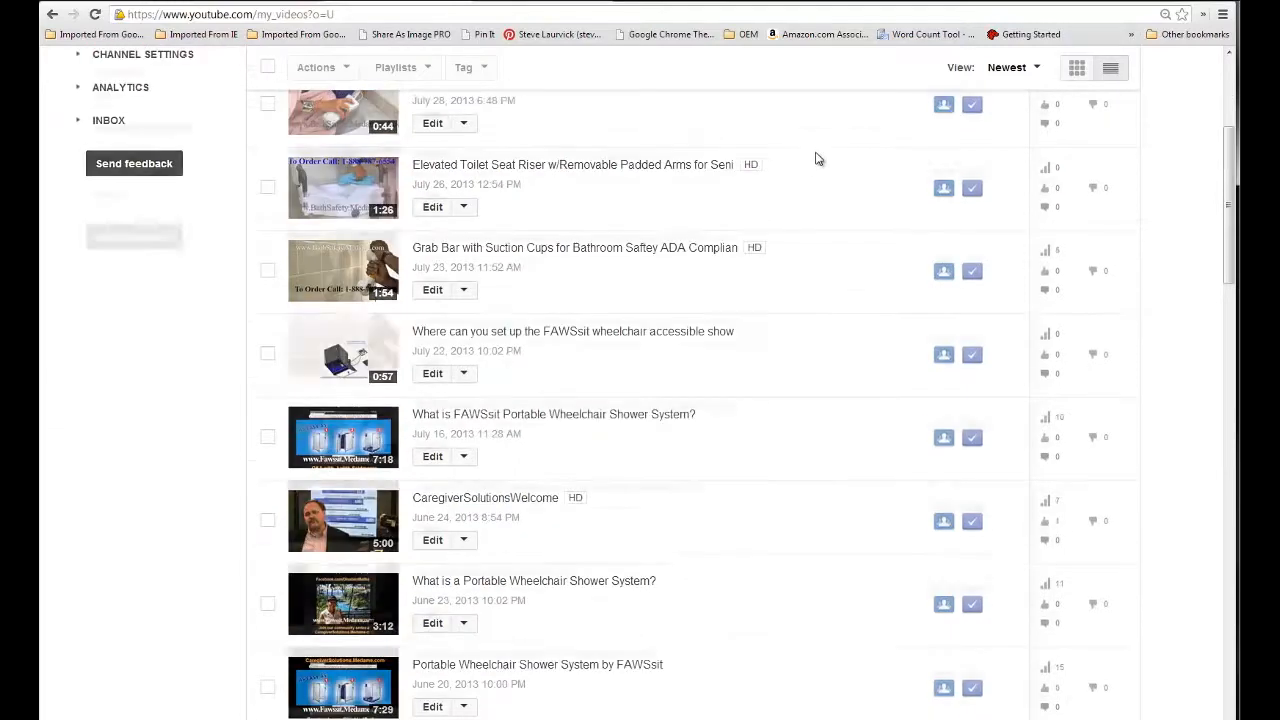
pyautogui.scroll(-6, 816, 158)
pyautogui.scroll(10, 816, 158)
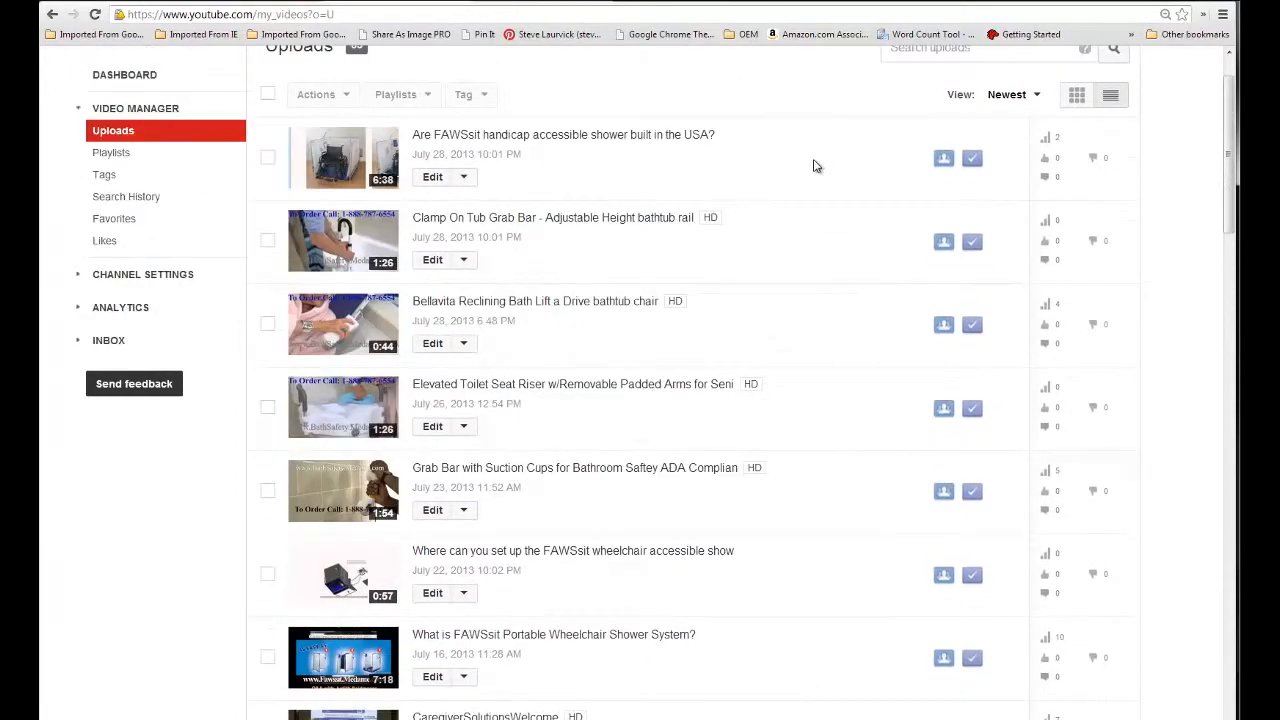
pyautogui.scroll(-5, 820, 177)
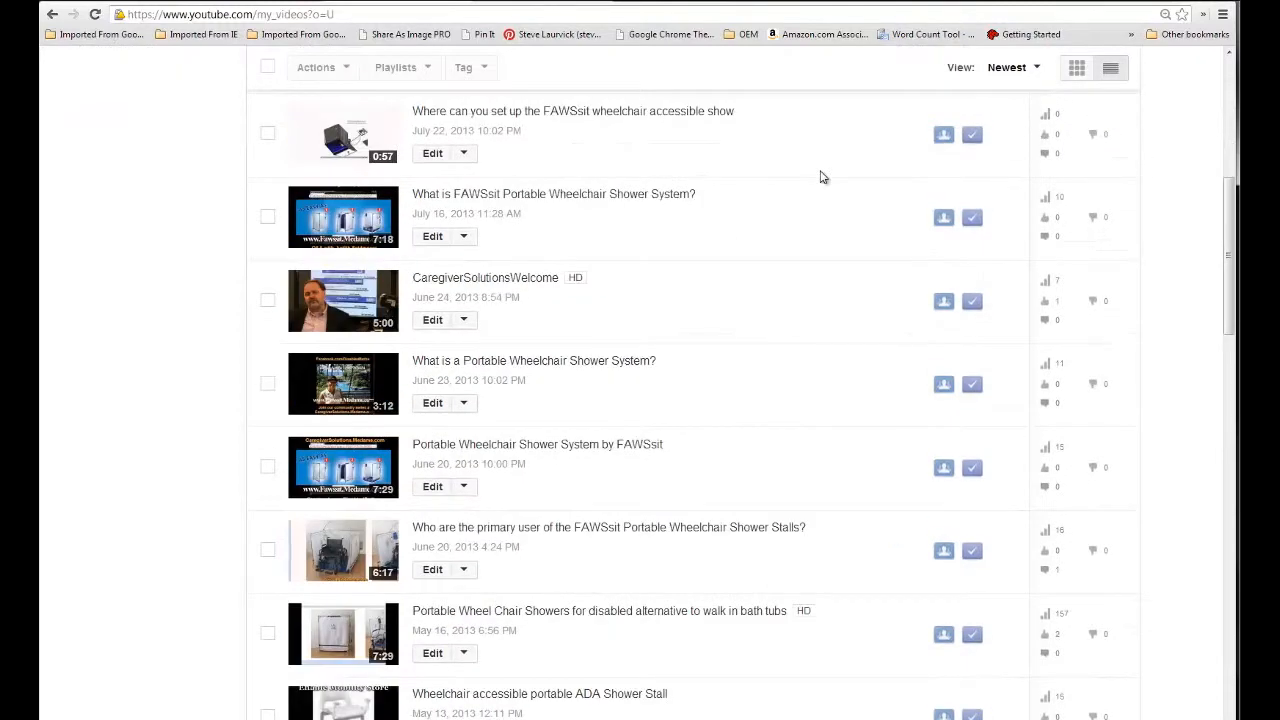
pyautogui.scroll(-2, 820, 177)
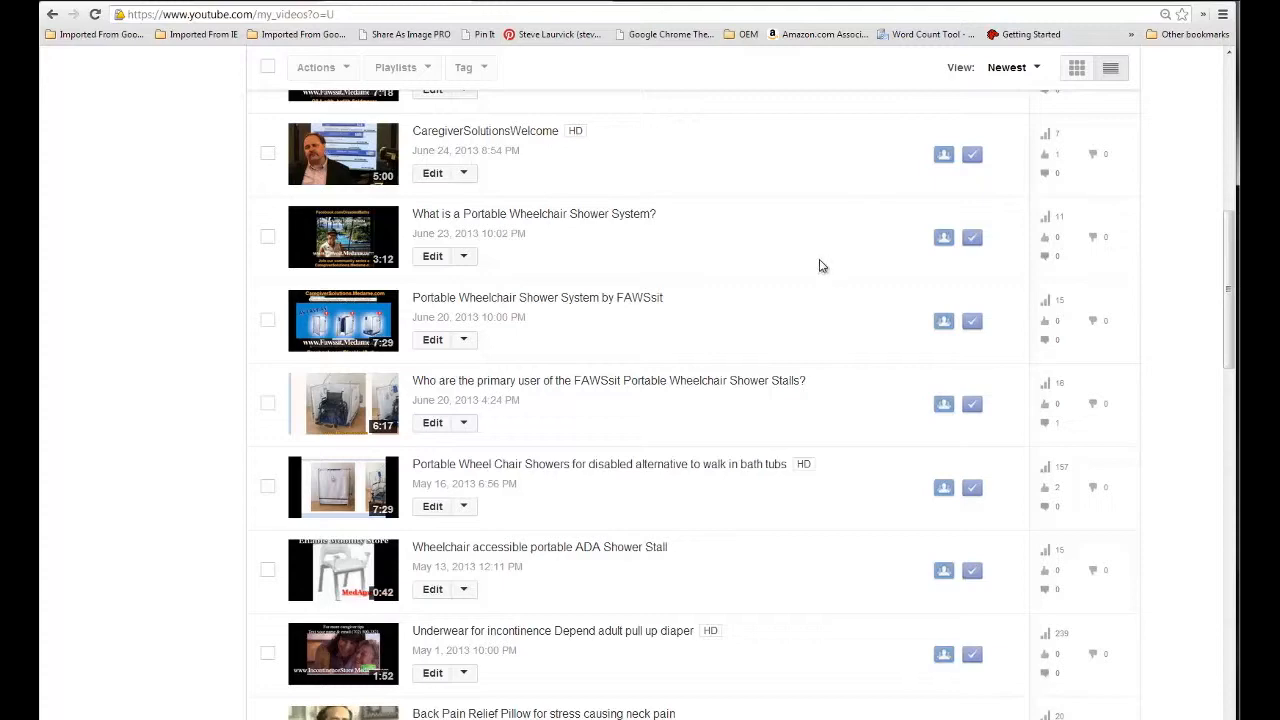
pyautogui.scroll(-2, 820, 270)
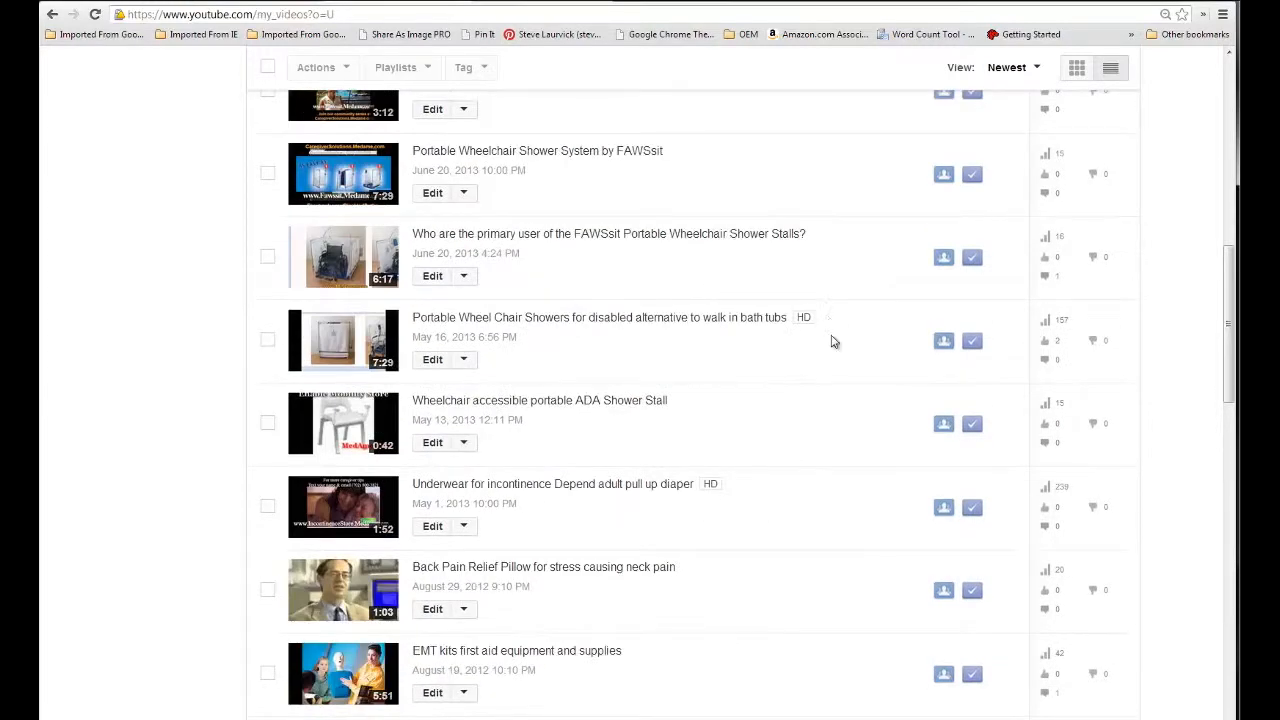
pyautogui.scroll(5, 810, 405)
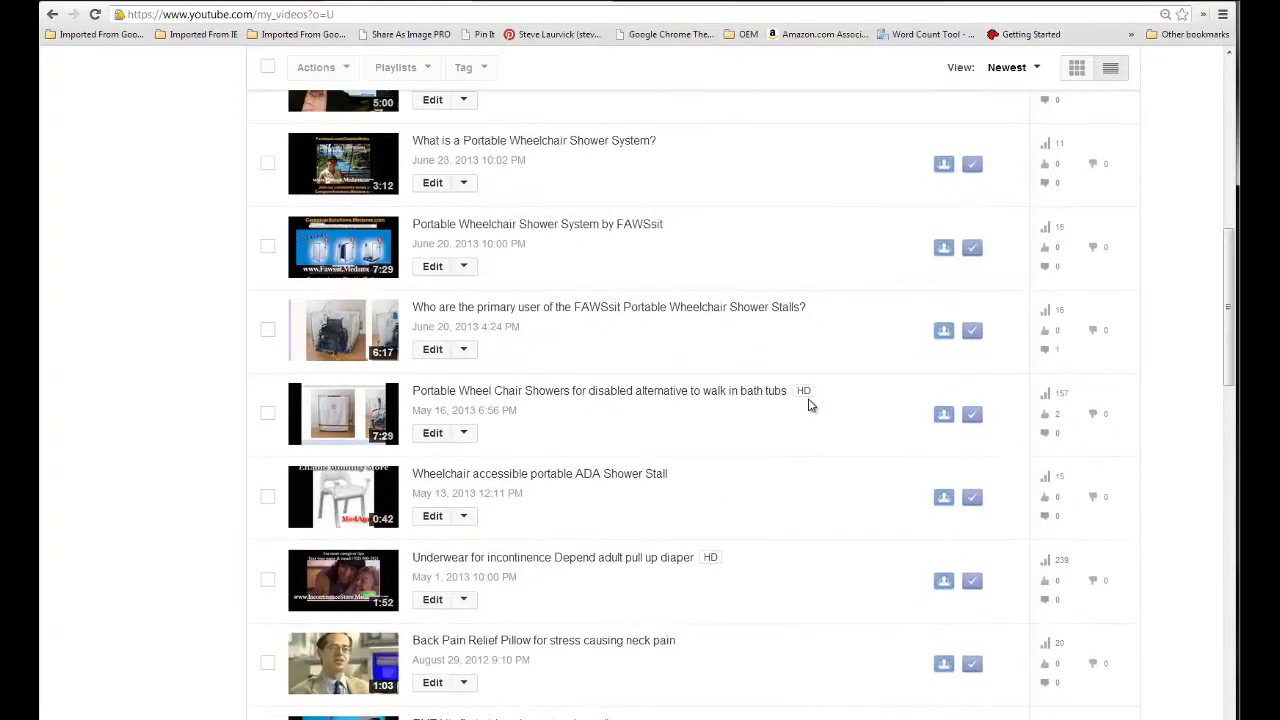
pyautogui.scroll(4, 818, 404)
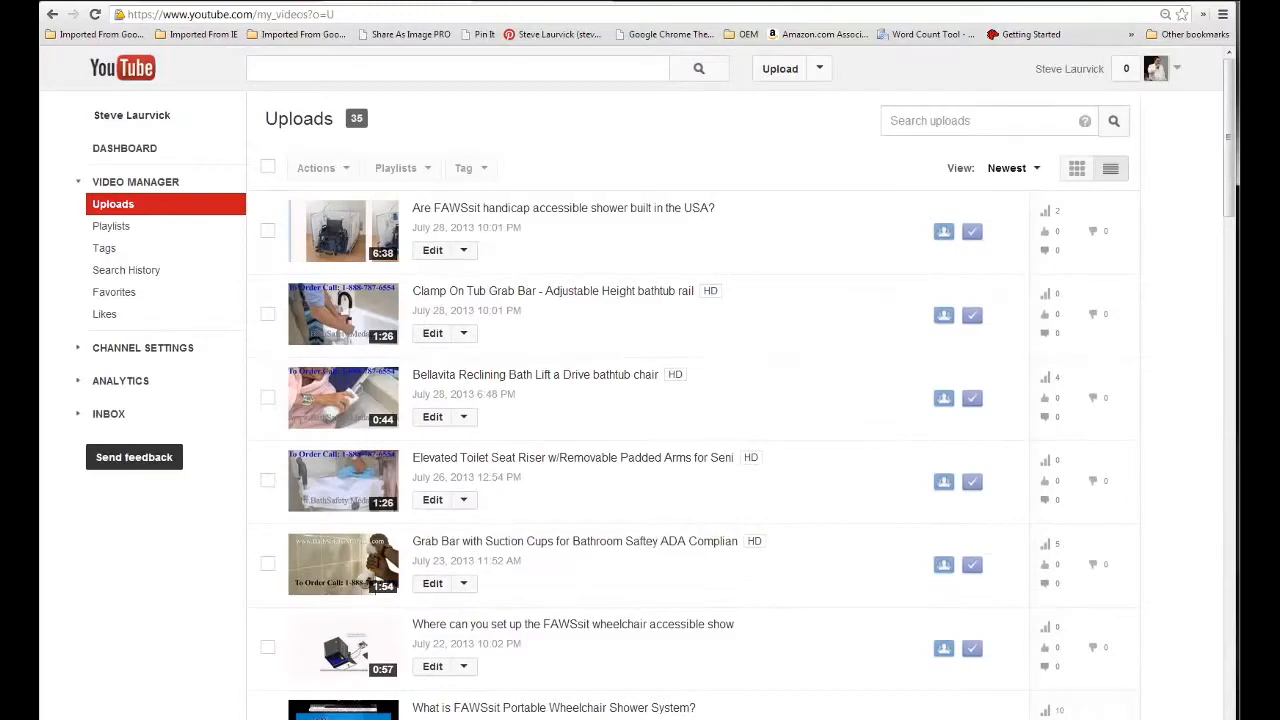
# Check the Notepad instructions, open the edit page of "Are FAWSsit handicap accessible shower built in the USA?" in a new tab, and switch to it
pyautogui.moveTo(40, 18); pyautogui.dragTo(482, 67)
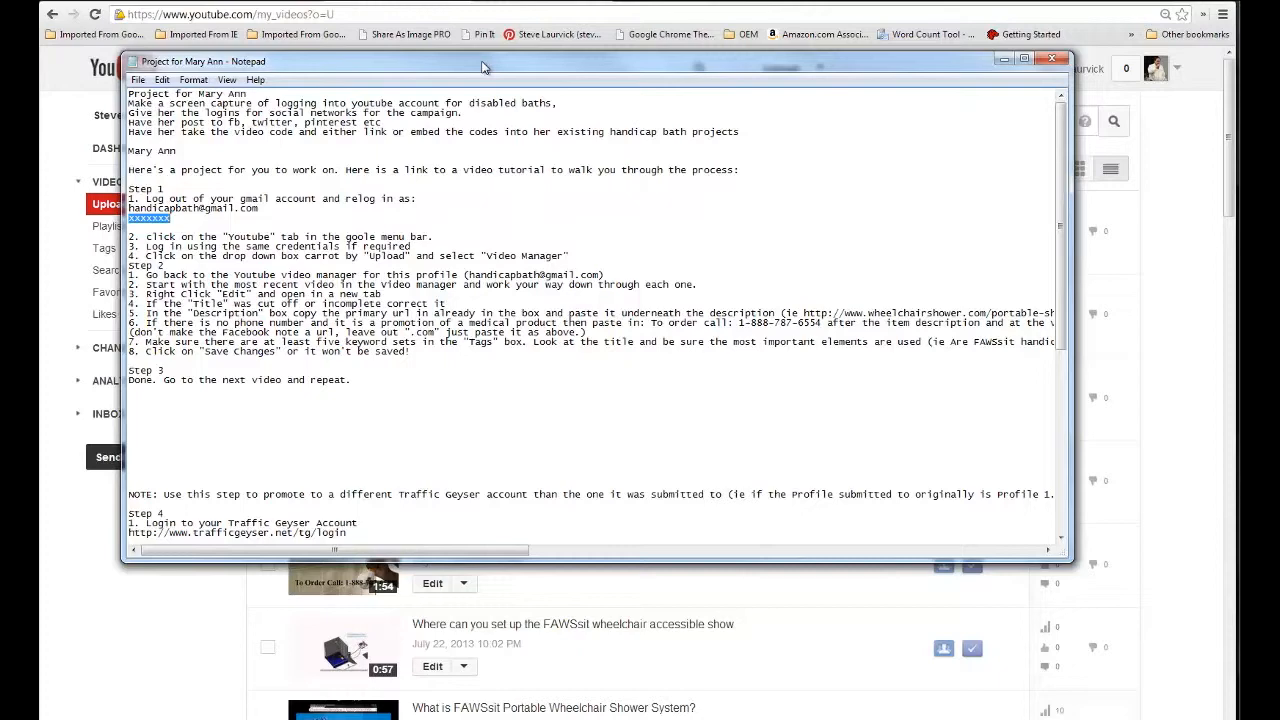
pyautogui.moveTo(482, 67); pyautogui.dragTo(0, 72)
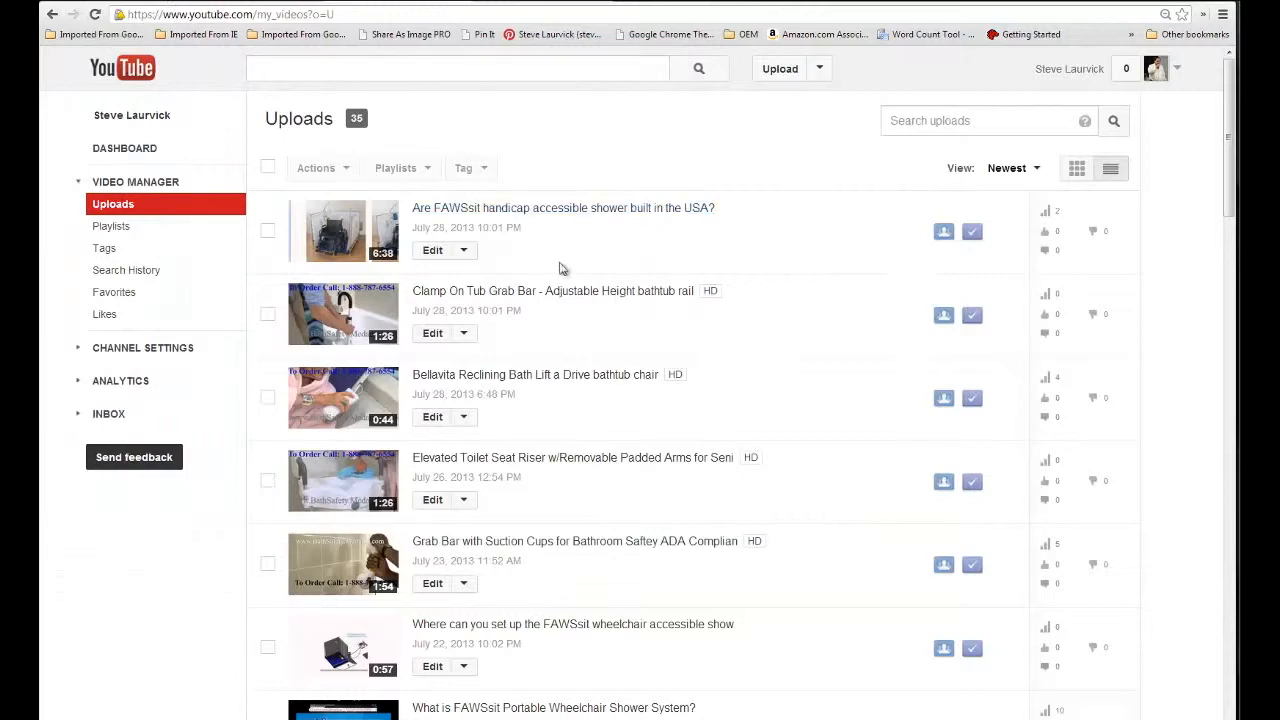
pyautogui.rightClick(432, 260)
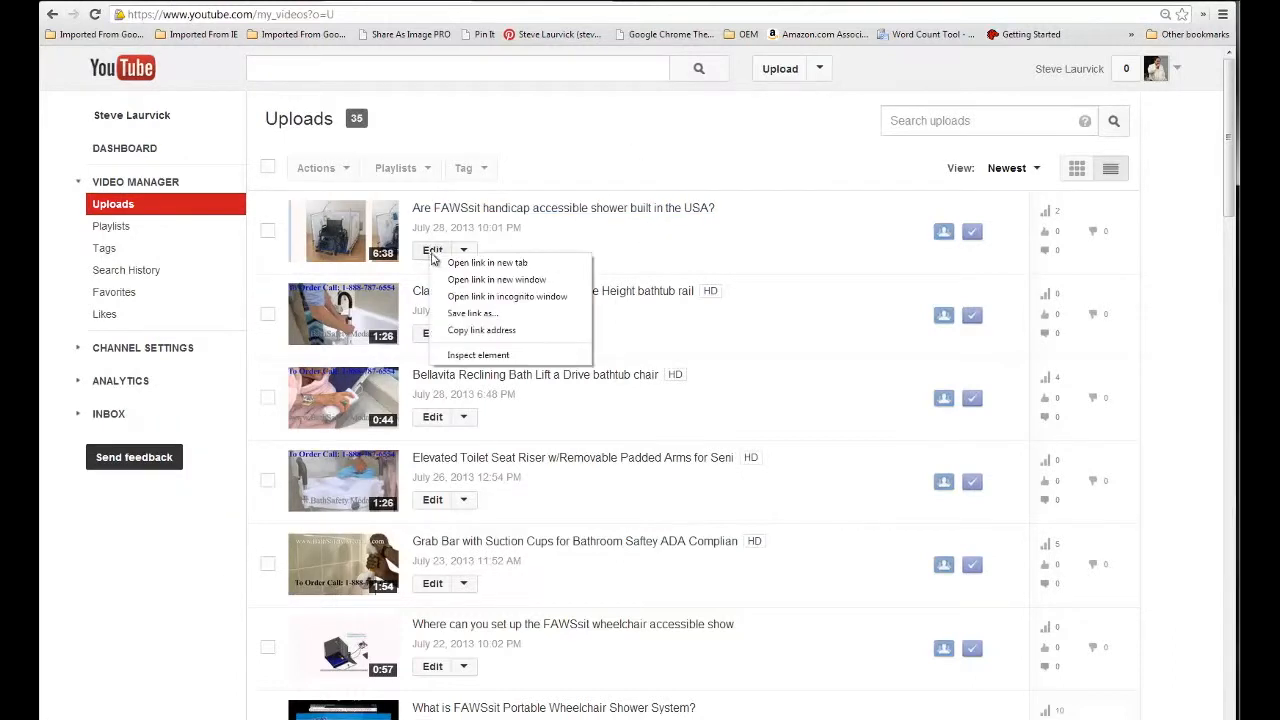
pyautogui.click(460, 264)
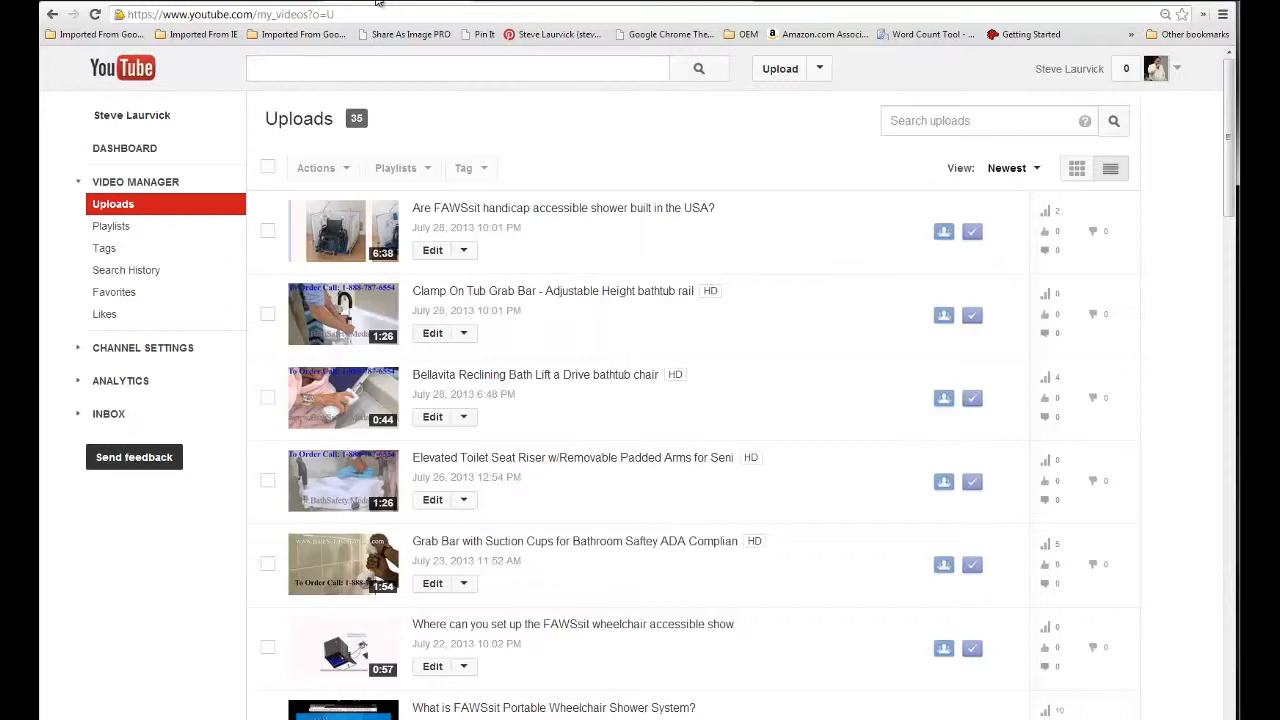
pyautogui.click(530, 3)
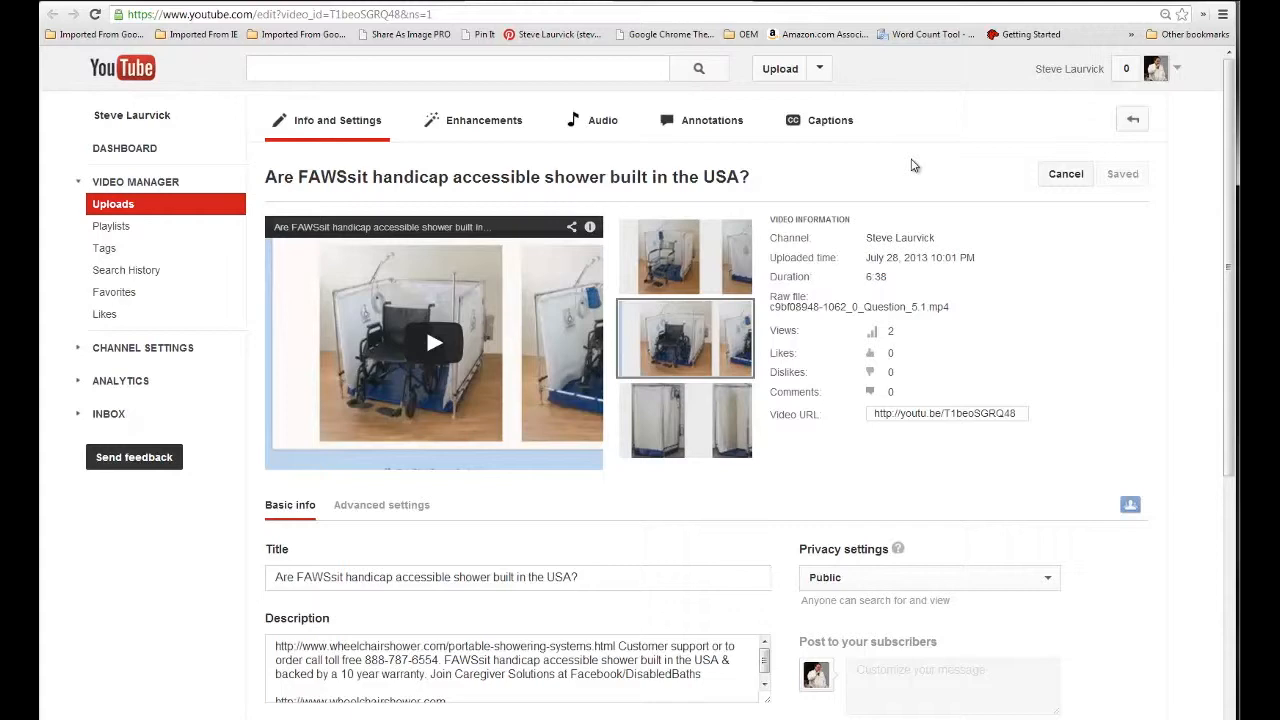
# Review the video's Info and Settings page and check the Title text for completeness
pyautogui.scroll(-3, 911, 165)
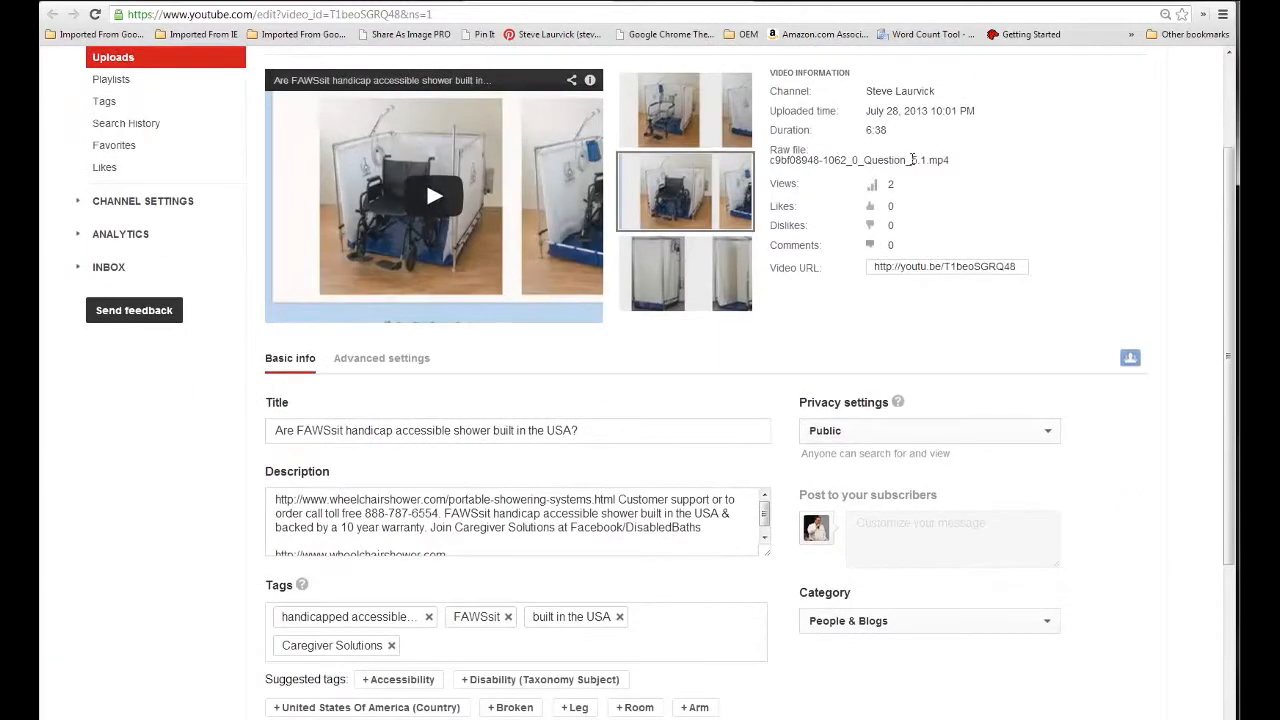
pyautogui.scroll(3, 911, 160)
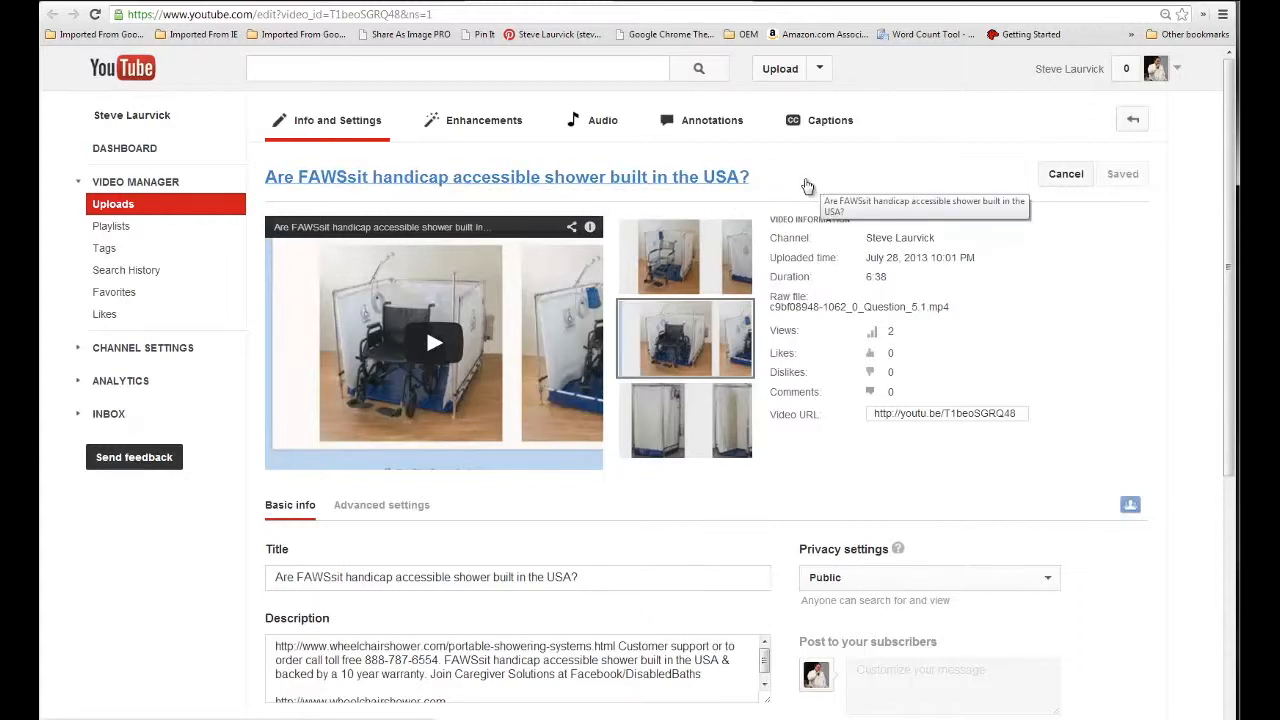
pyautogui.scroll(-3, 808, 186)
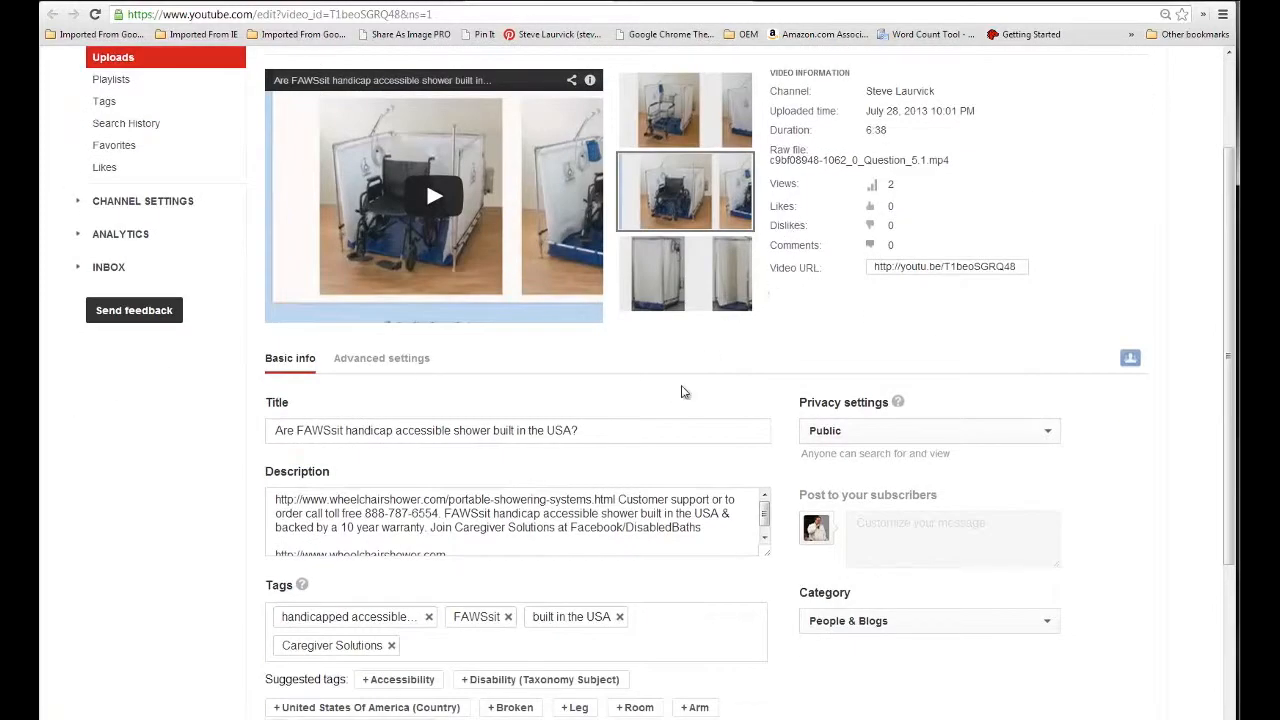
pyautogui.click(490, 432)
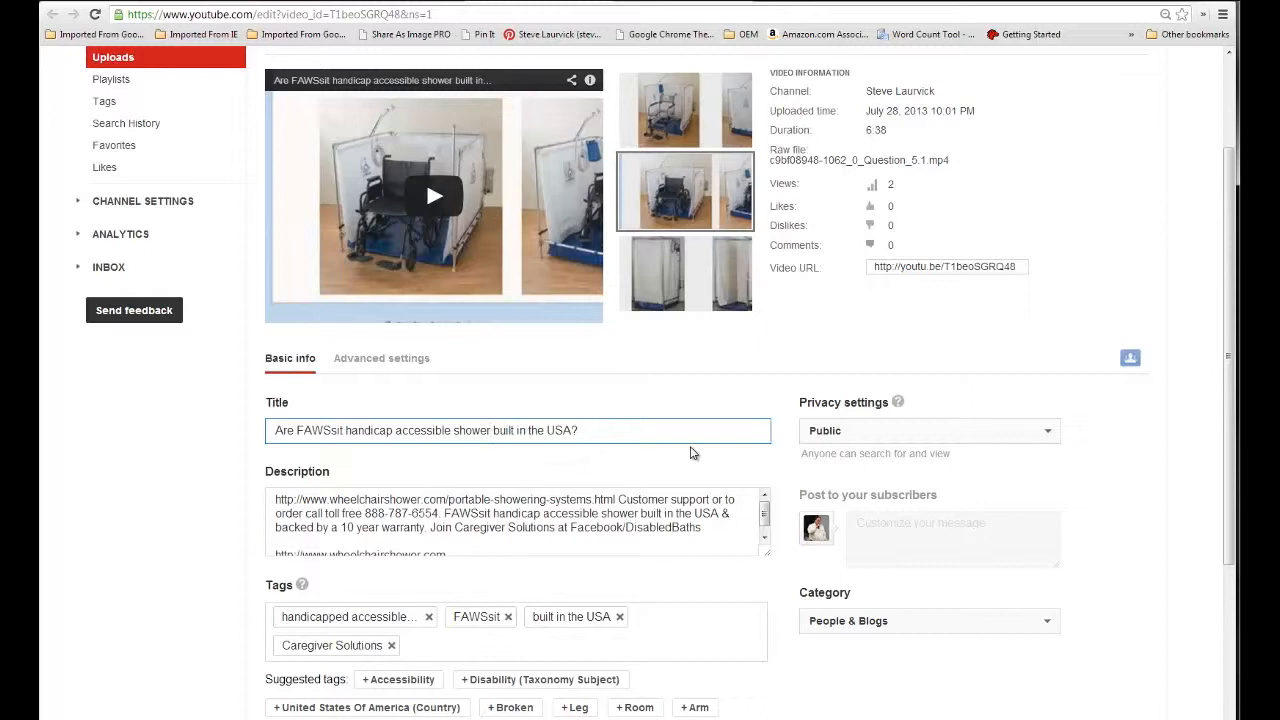
pyautogui.click(647, 433)
pyautogui.moveTo(596, 430); pyautogui.dragTo(264, 432)
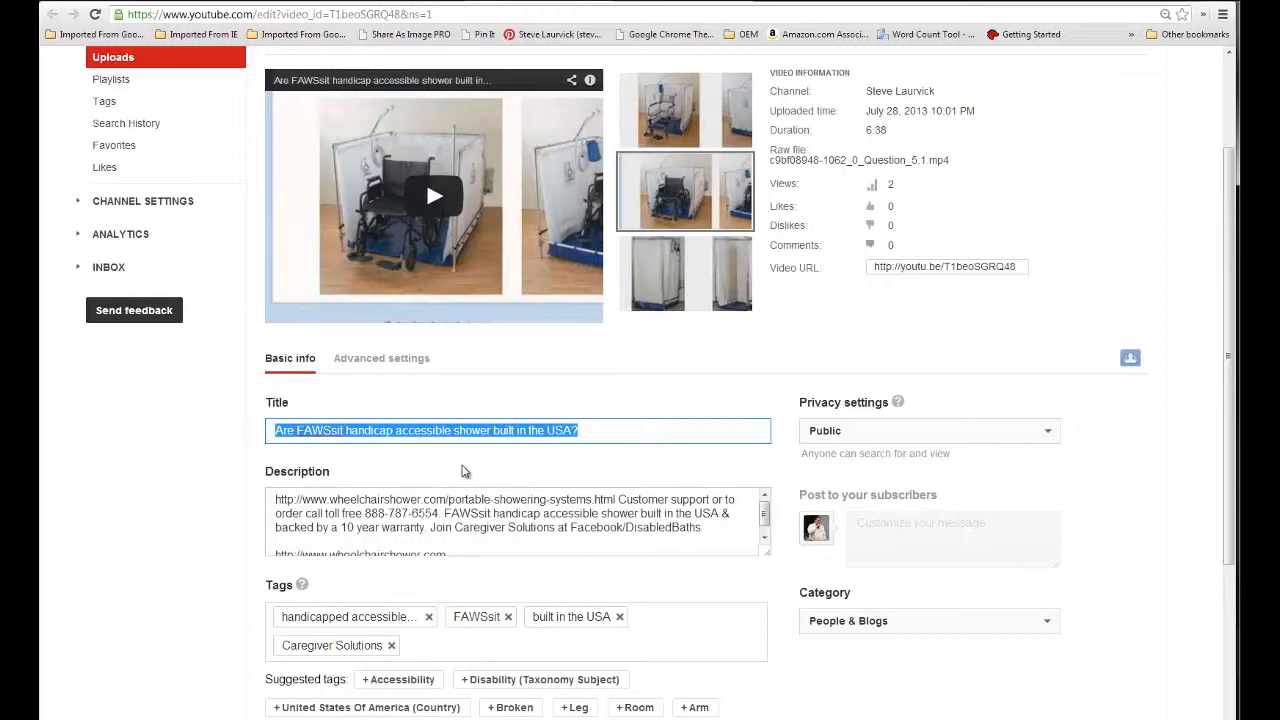
pyautogui.click(582, 431)
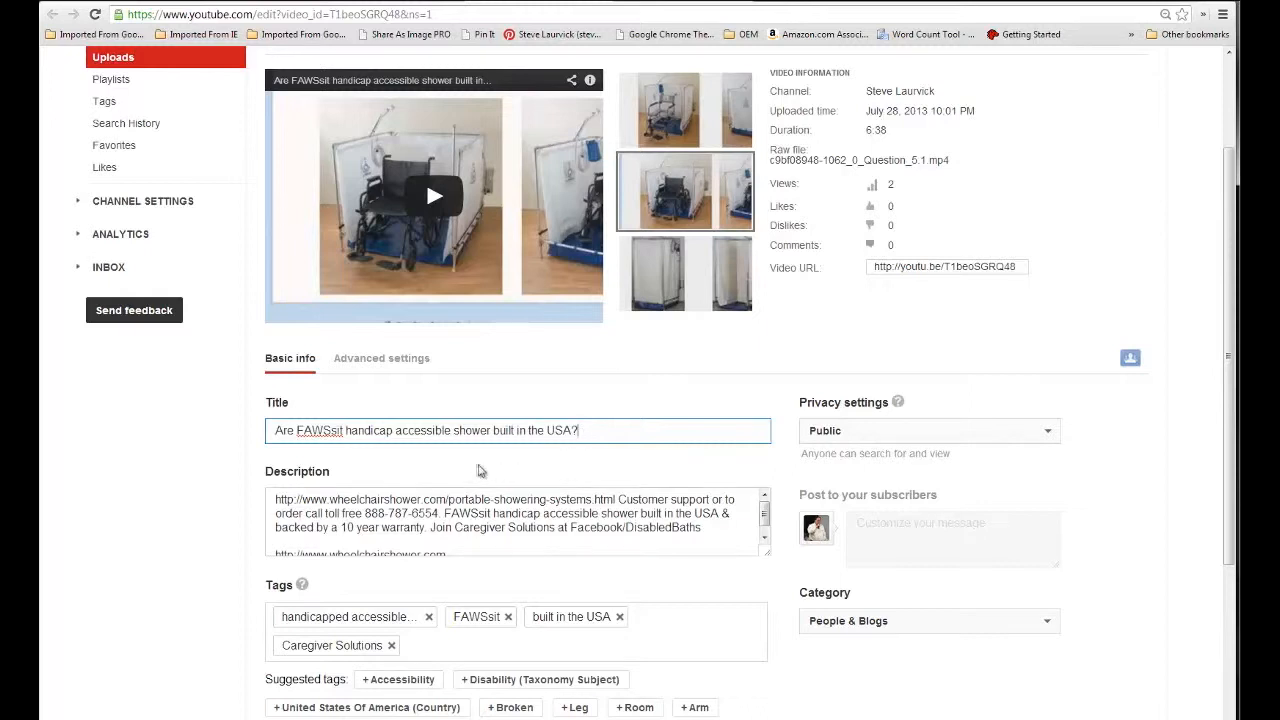
# Point out the Description section and place the cursor at the start of its text to examine it
pyautogui.moveTo(343, 468); pyautogui.dragTo(256, 465)
pyautogui.click(341, 478)
pyautogui.moveTo(341, 477); pyautogui.dragTo(250, 474)
pyautogui.click(340, 475)
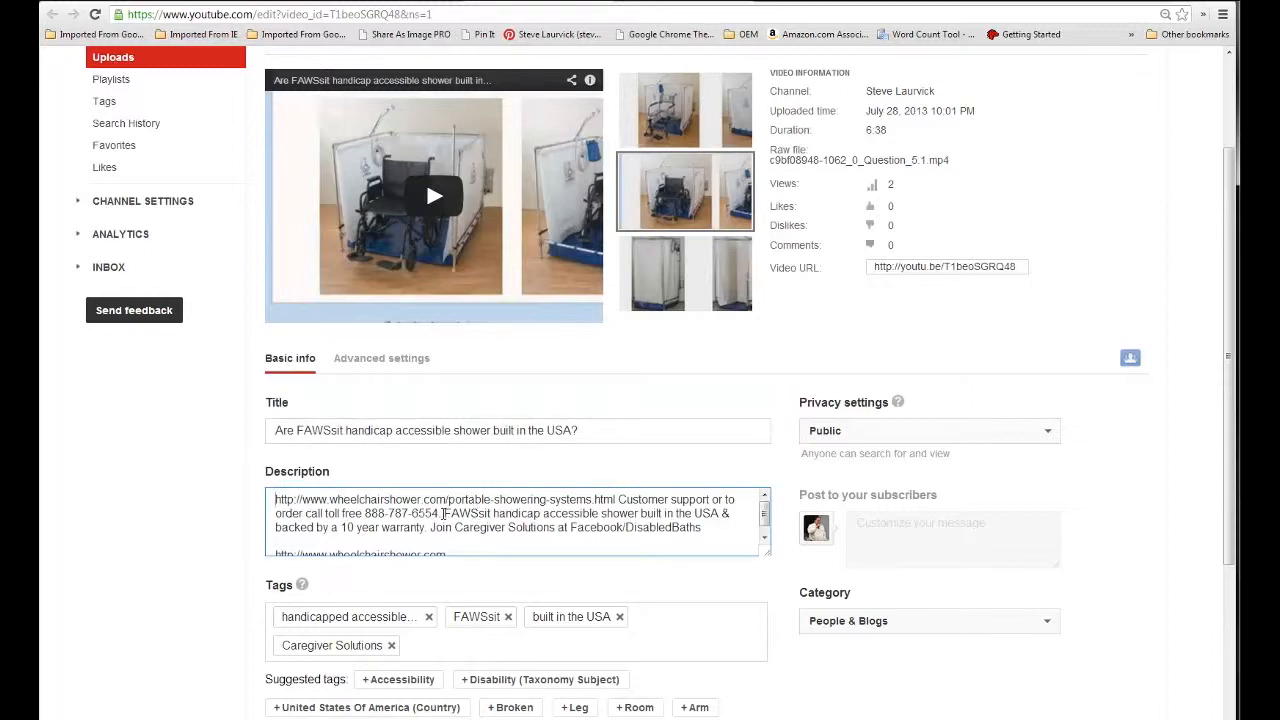
# Highlight the FAWSsit and 10 year warranty sentence in the description, and delete "the USA?" from the end of the title
pyautogui.moveTo(443, 513); pyautogui.dragTo(420, 527)
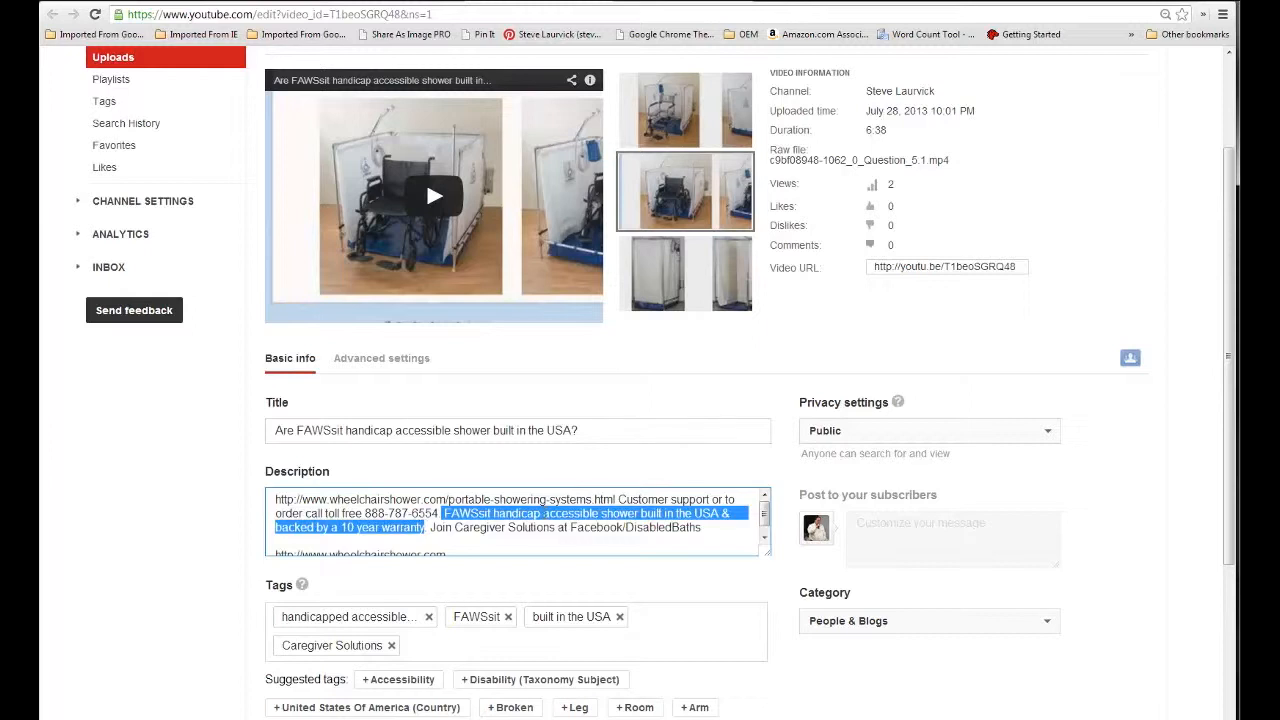
pyautogui.moveTo(581, 431); pyautogui.dragTo(531, 431)
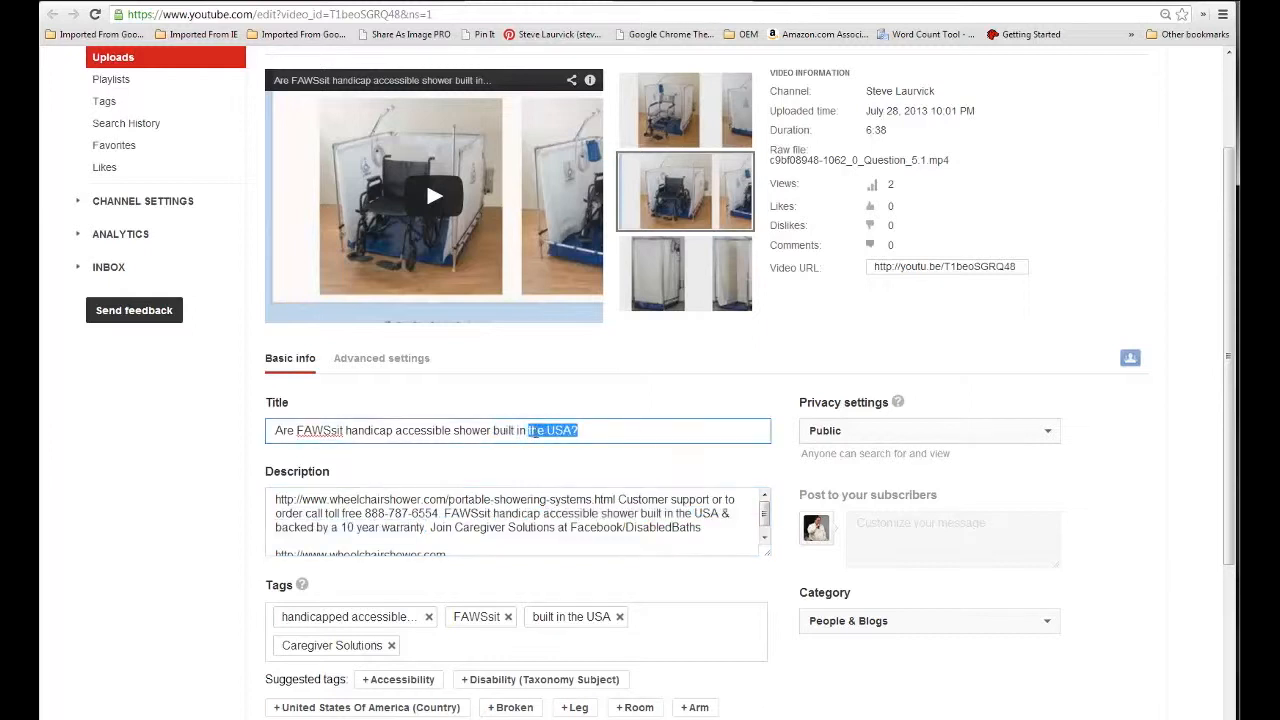
pyautogui.press('BackSpace')
pyautogui.click(705, 533)
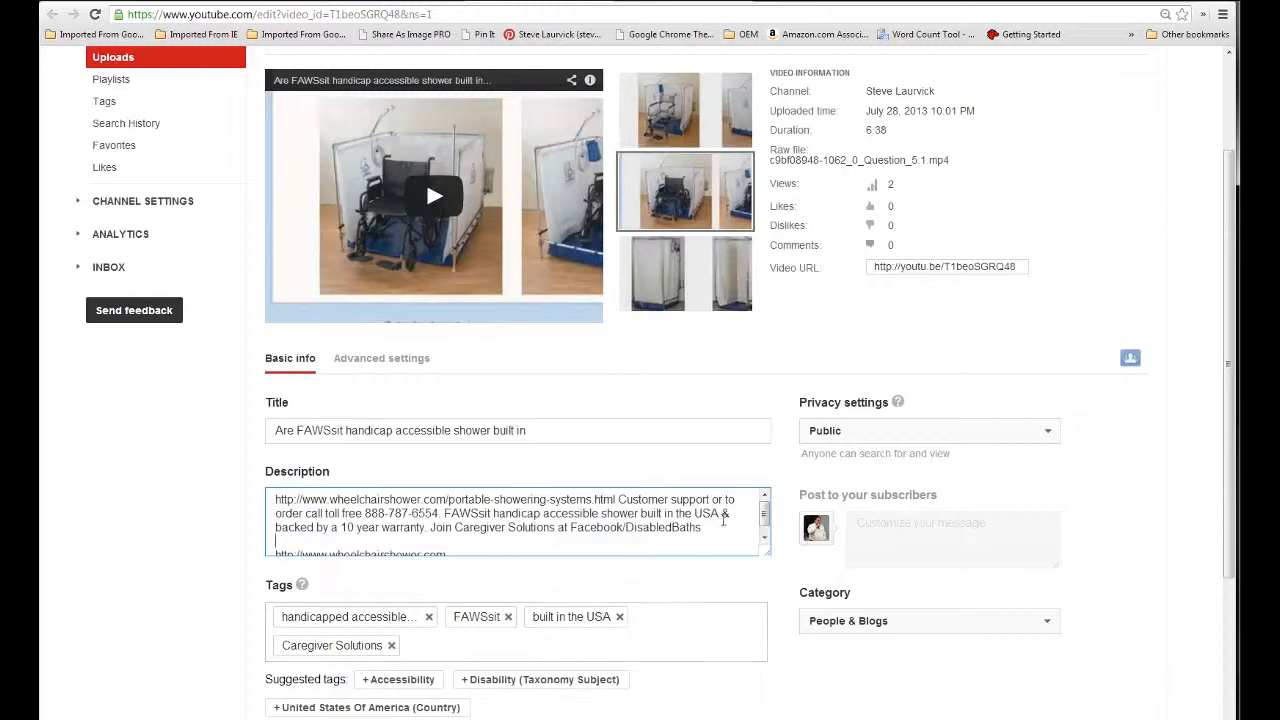
# Complete the title by copying "the USA" from the description to its end and adding a question mark
pyautogui.moveTo(722, 513); pyautogui.dragTo(680, 515)
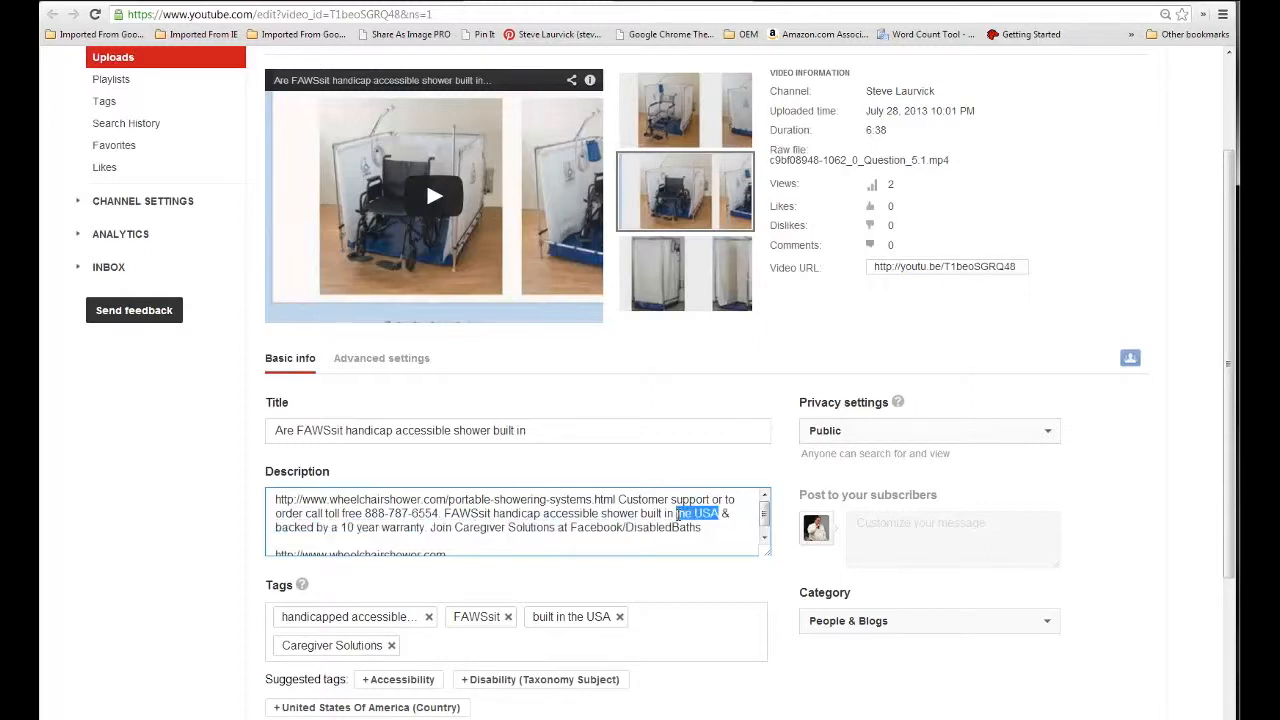
pyautogui.rightClick(678, 516)
pyautogui.click(760, 346)
pyautogui.click(591, 432)
pyautogui.hotkey('ctrl', 'v')
pyautogui.write('?')
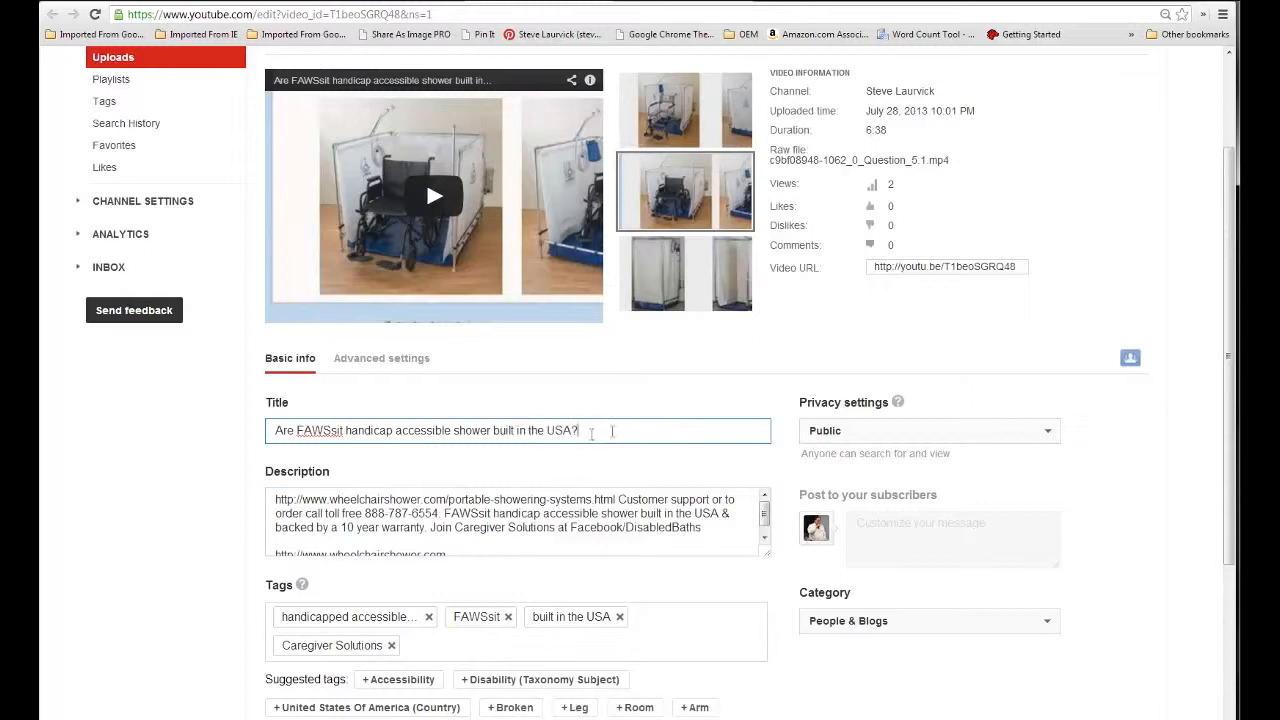
# Copy the portable-showering-systems.html link from the start of the description and open it in a new browser tab
pyautogui.click(710, 535)
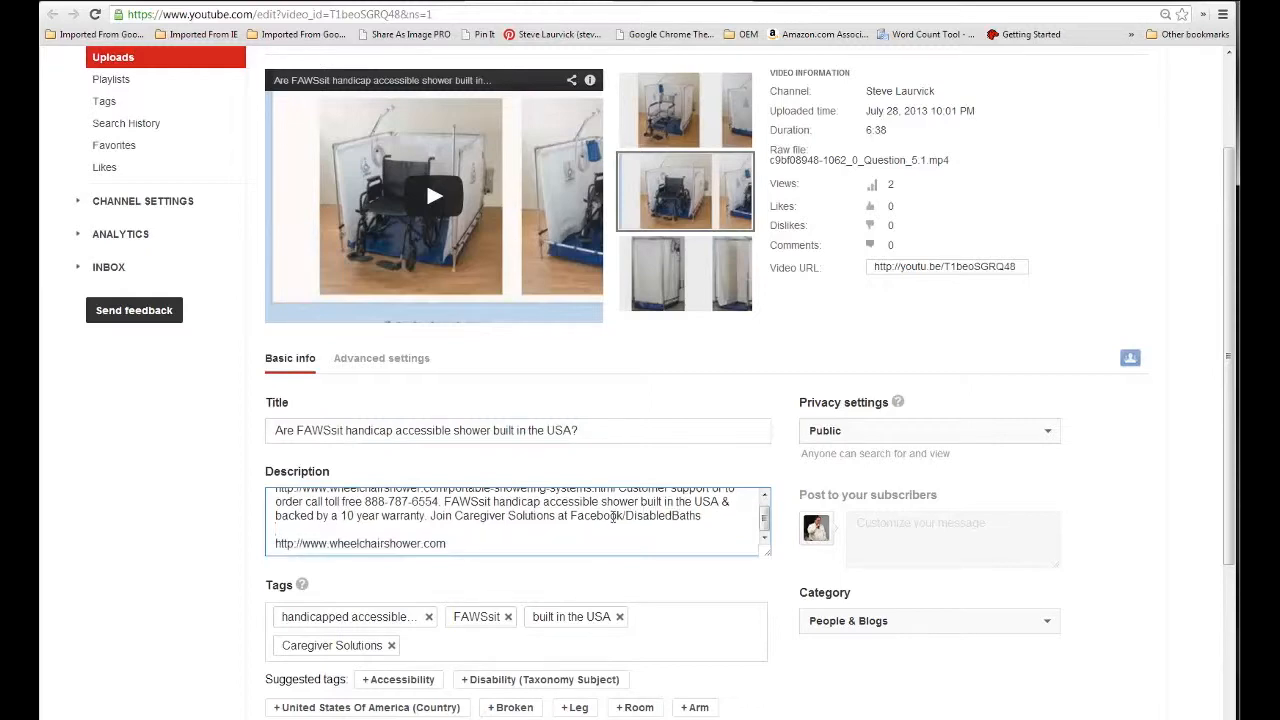
pyautogui.scroll(3, 613, 515)
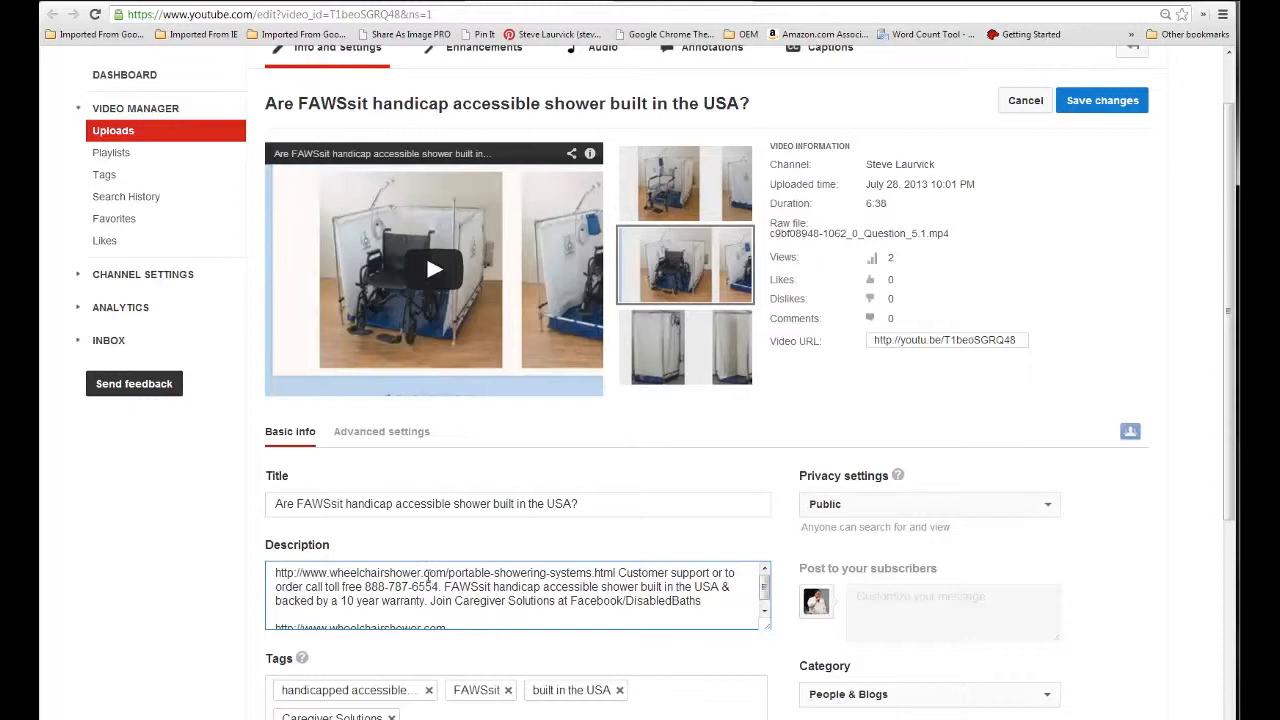
pyautogui.moveTo(615, 573); pyautogui.dragTo(276, 575)
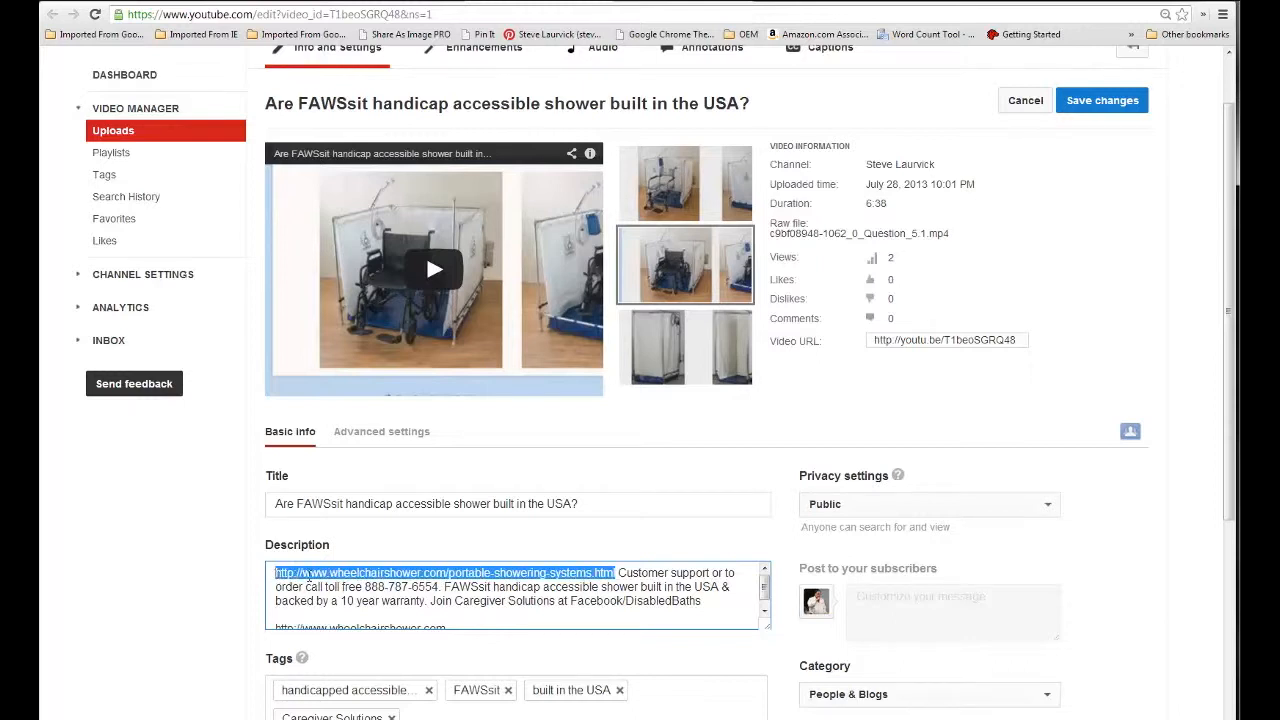
pyautogui.rightClick(306, 578)
pyautogui.click(352, 408)
pyautogui.click(769, 1)
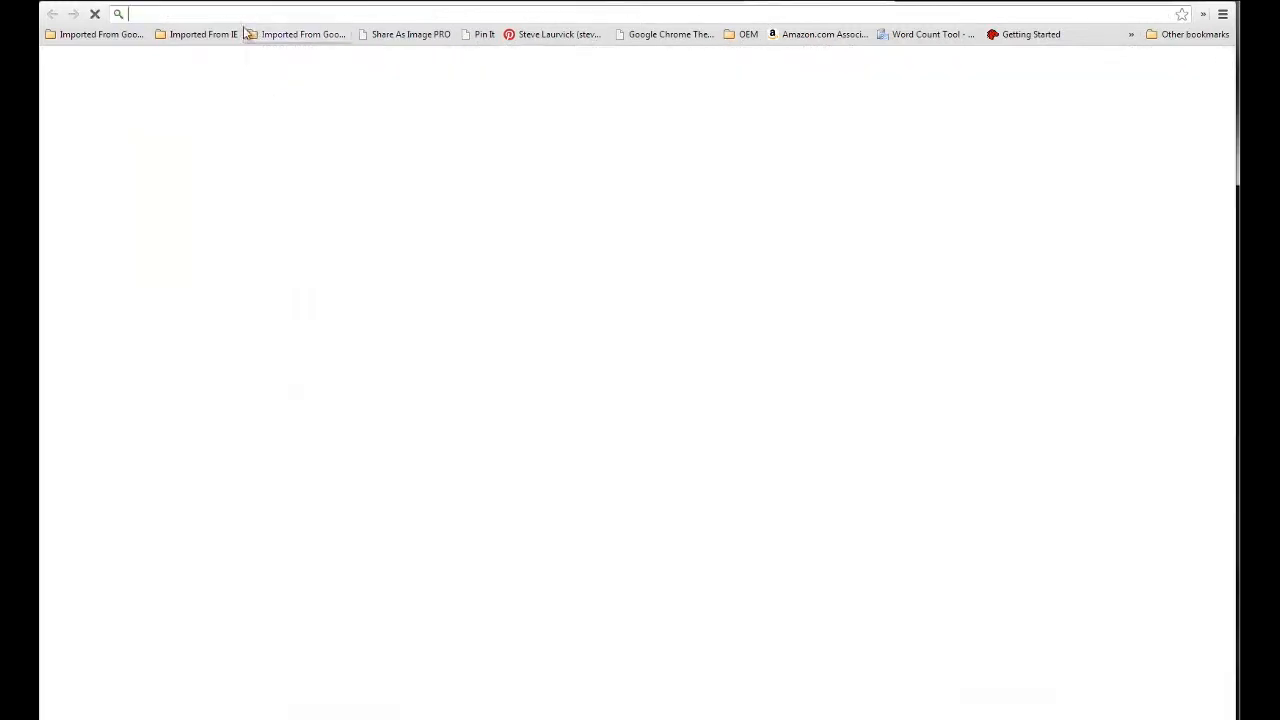
pyautogui.rightClick(185, 14)
pyautogui.click(222, 85)
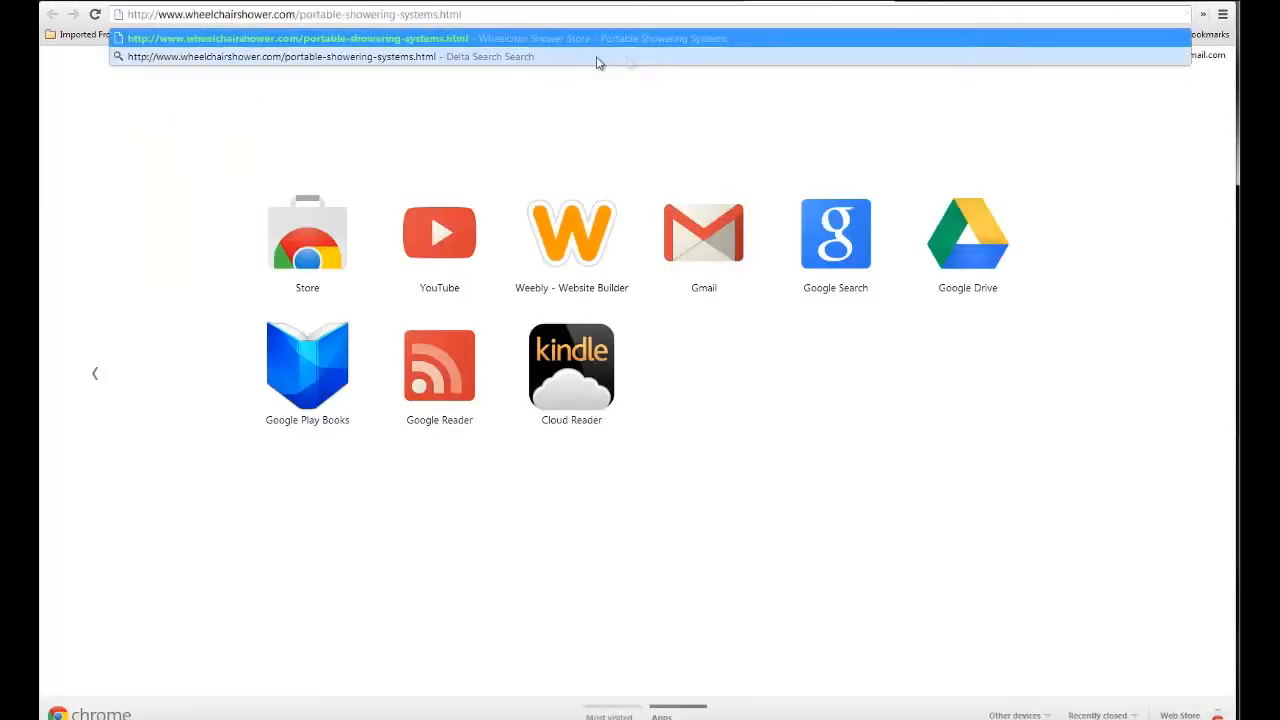
pyautogui.click(302, 40)
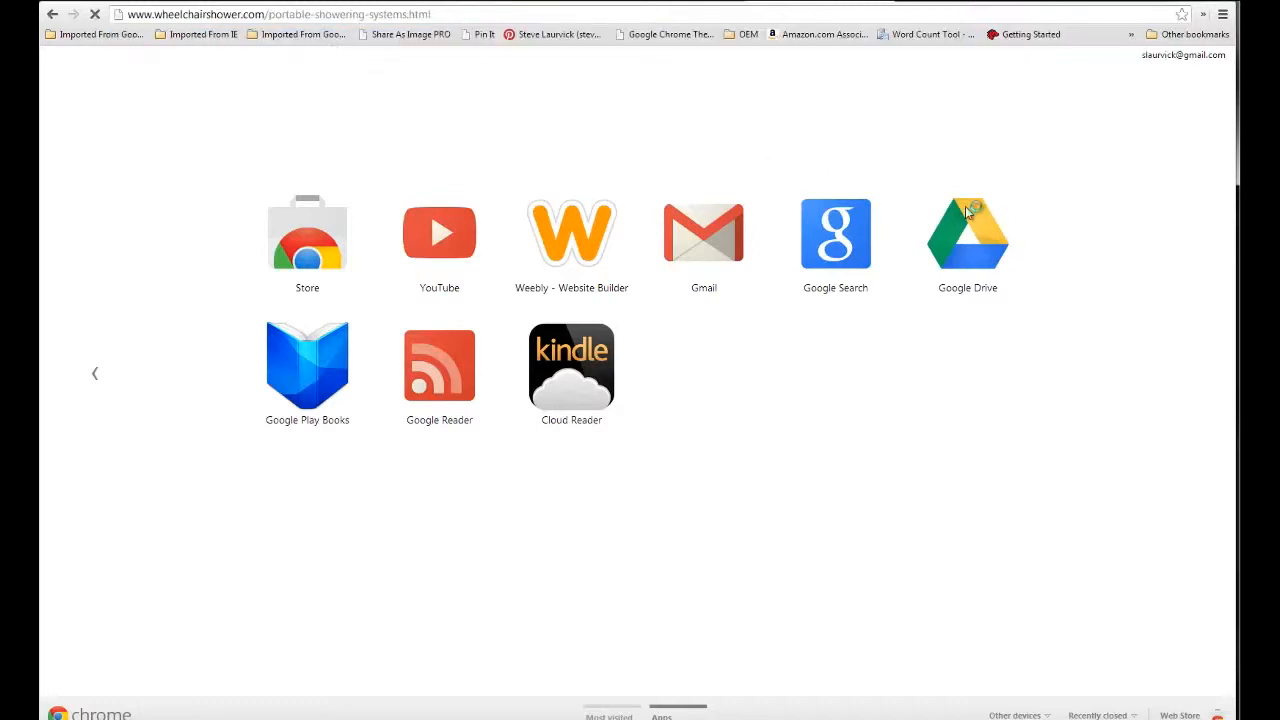
# Look through the portable showering systems page down to the lower product sections and return to its beginning
pyautogui.scroll(-3, 700, 285)
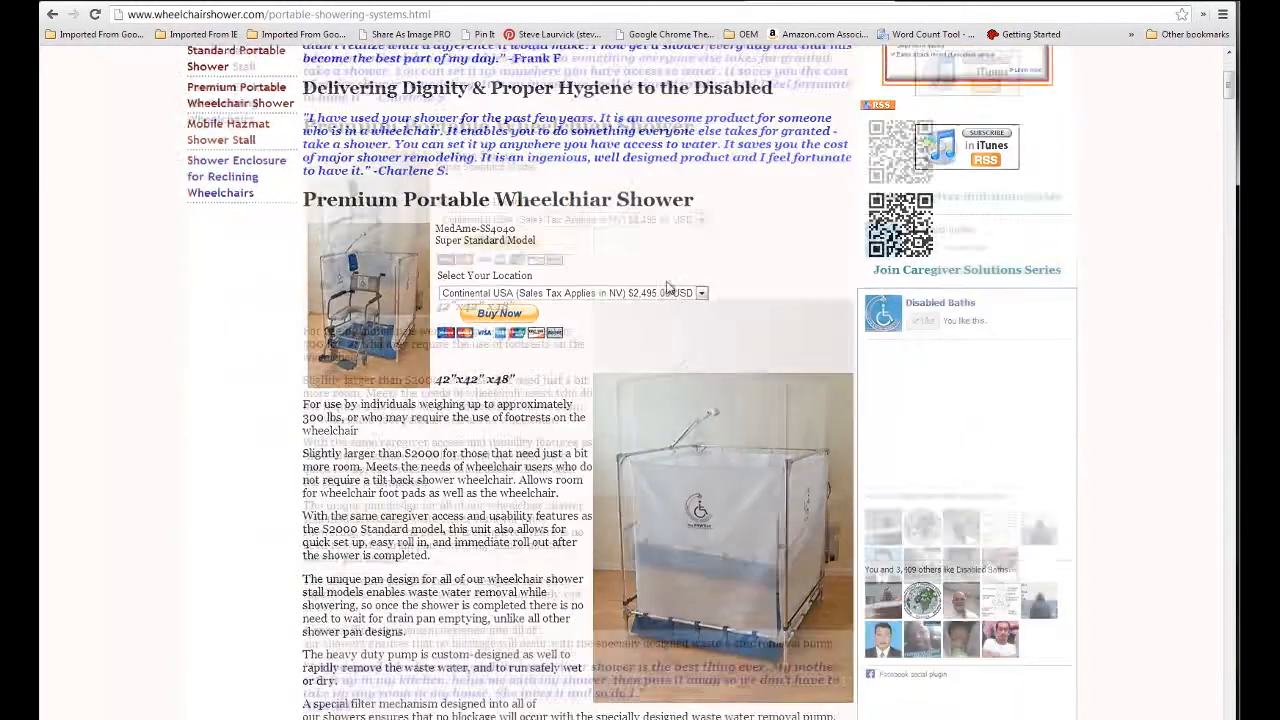
pyautogui.scroll(-10, 668, 287)
pyautogui.scroll(-10, 780, 296)
pyautogui.scroll(-10, 786, 296)
pyautogui.scroll(-9, 787, 297)
pyautogui.scroll(15, 783, 298)
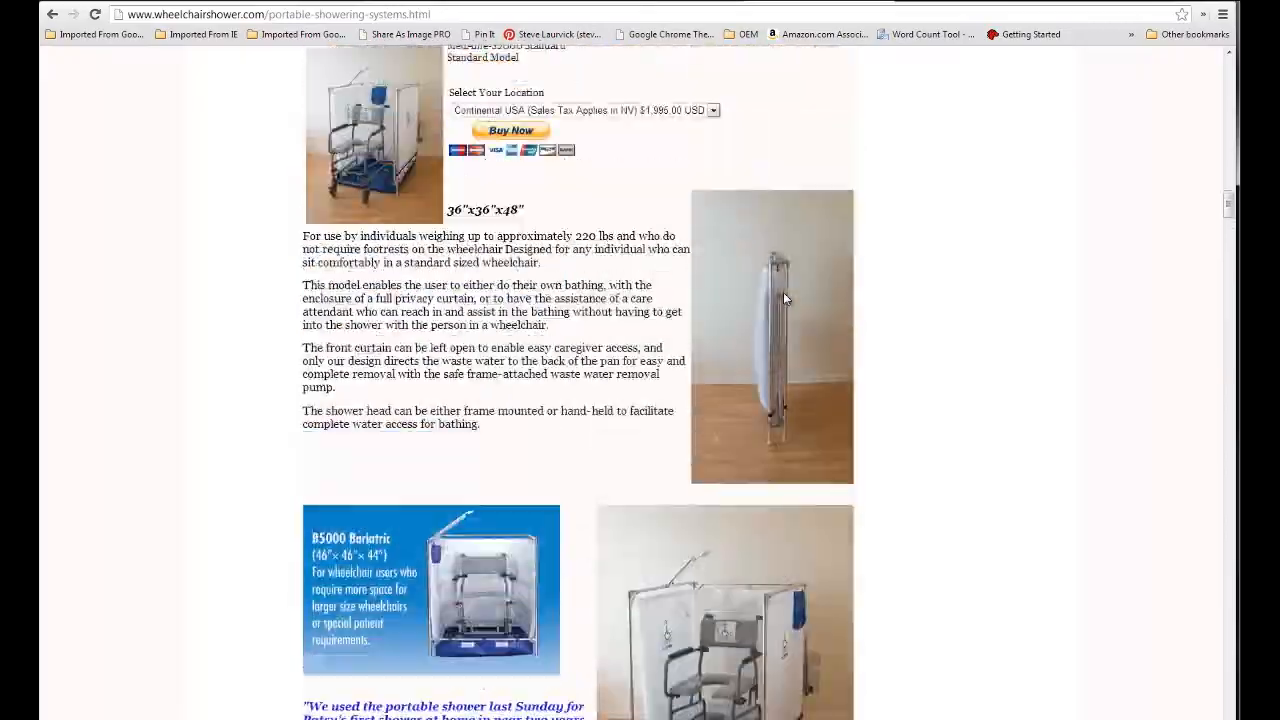
pyautogui.scroll(15, 783, 298)
pyautogui.scroll(15, 786, 298)
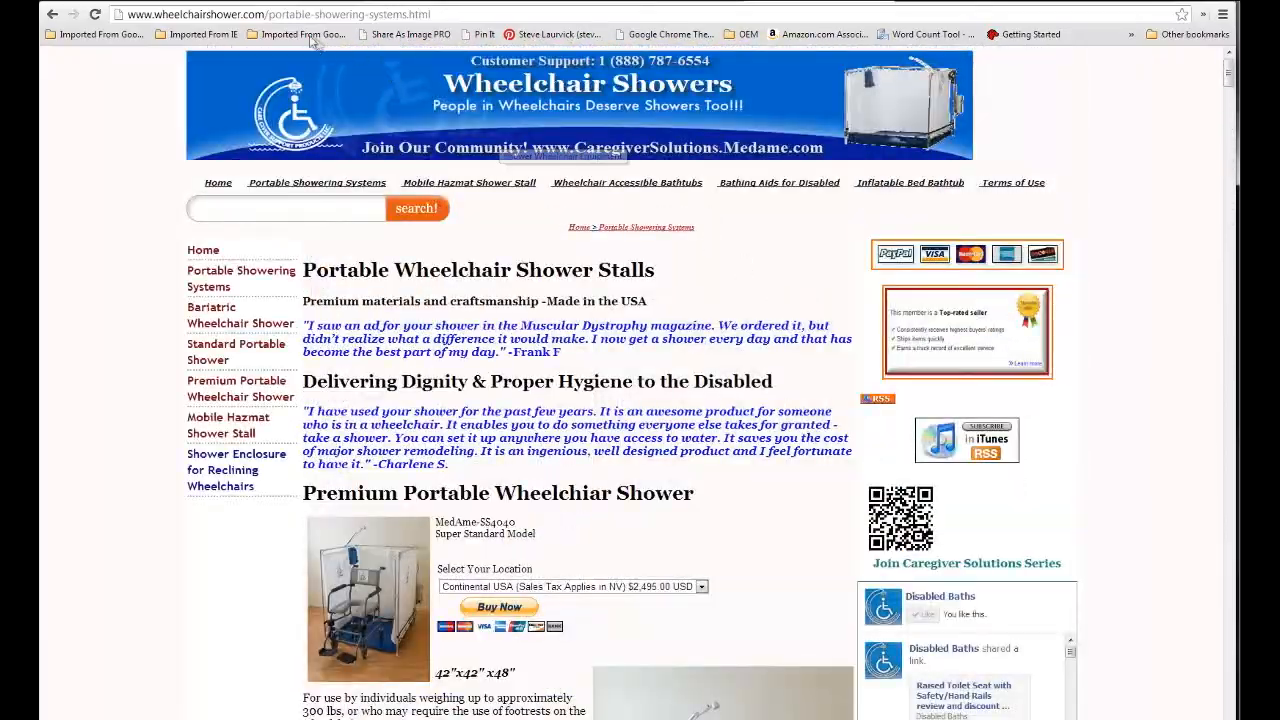
pyautogui.moveTo(267, 15); pyautogui.dragTo(128, 24)
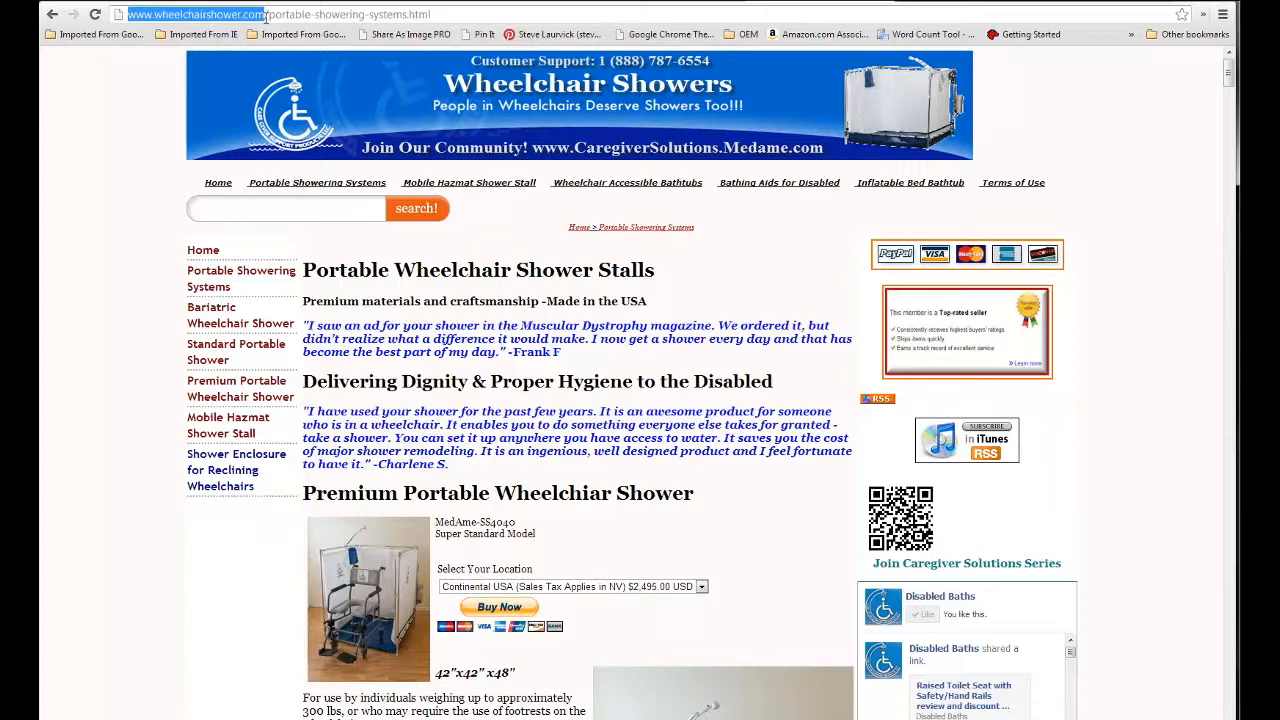
pyautogui.click(680, 2)
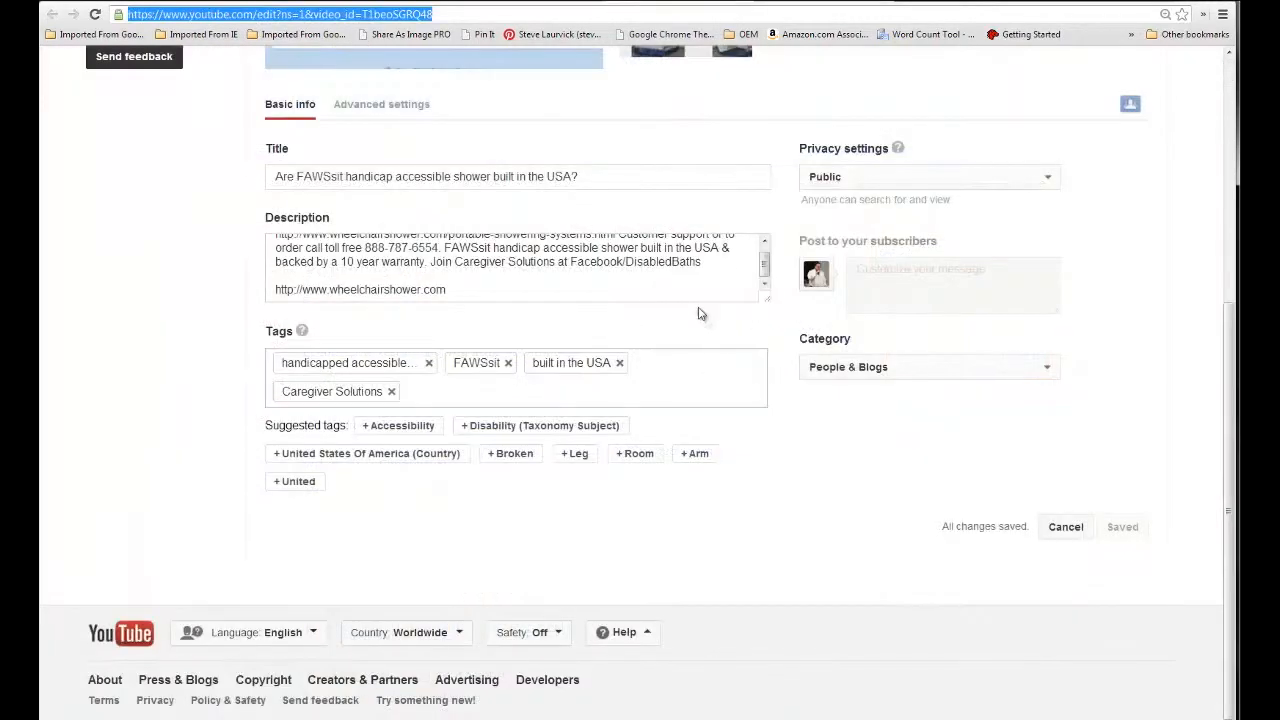
pyautogui.moveTo(476, 291); pyautogui.dragTo(240, 295)
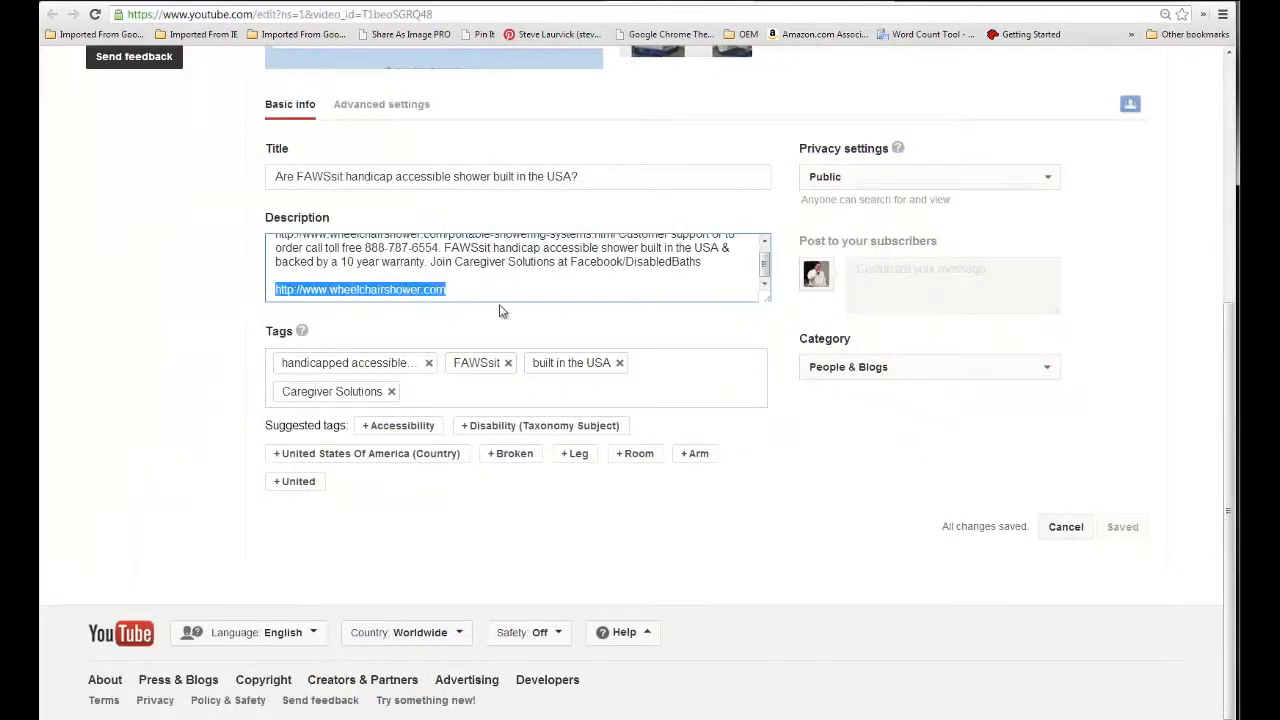
pyautogui.hotkey('ctrl', 'v')
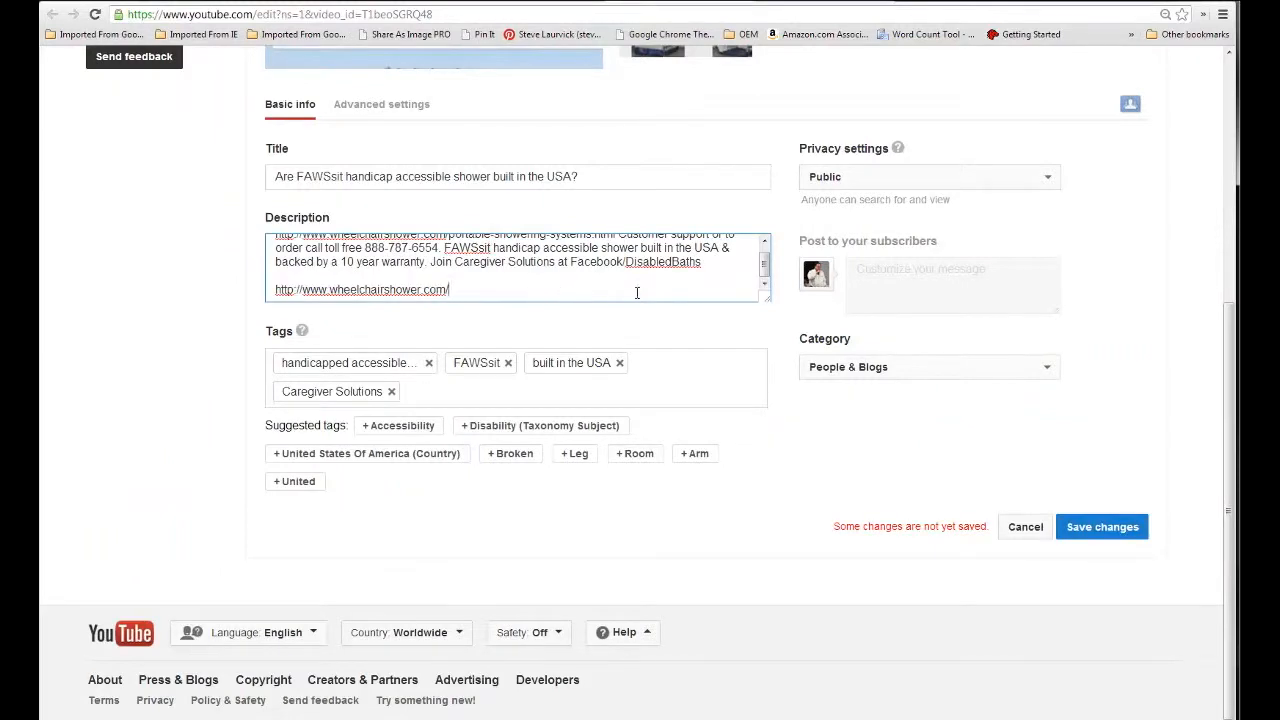
# Examine the description's two links, the product page link at its start and the home page link at its end
pyautogui.scroll(1, 400, 285)
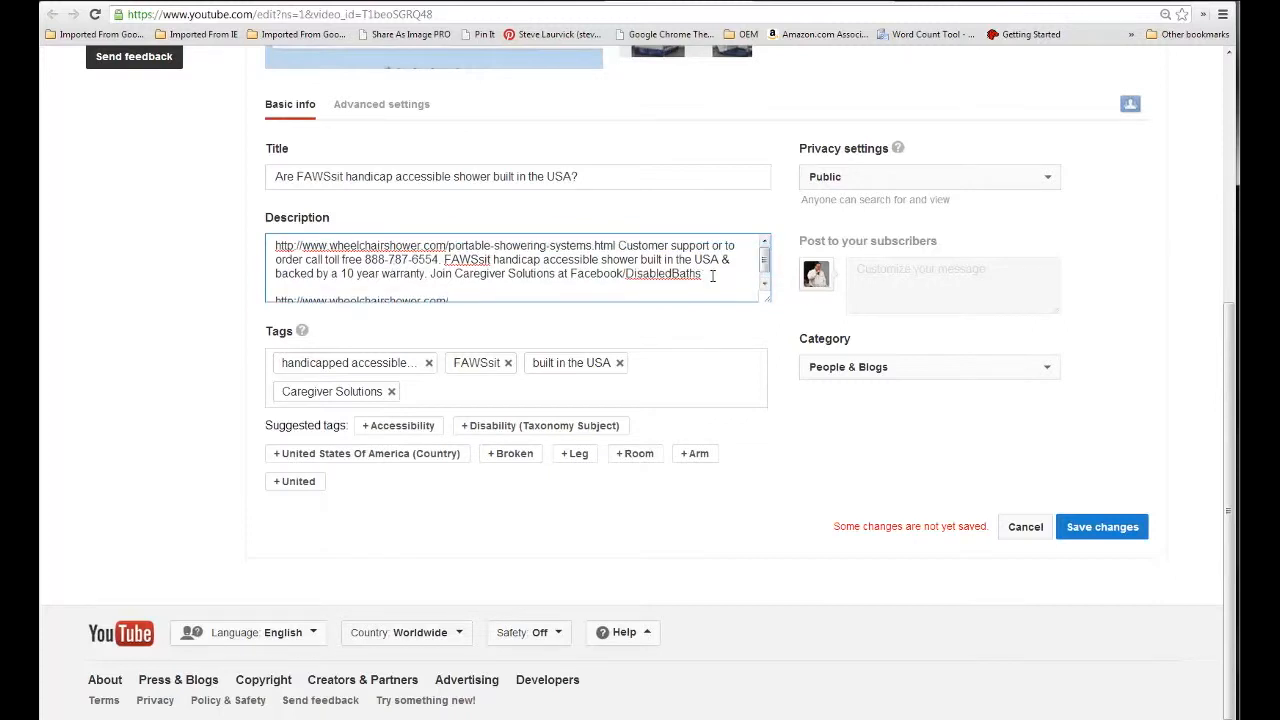
pyautogui.scroll(-1, 768, 268)
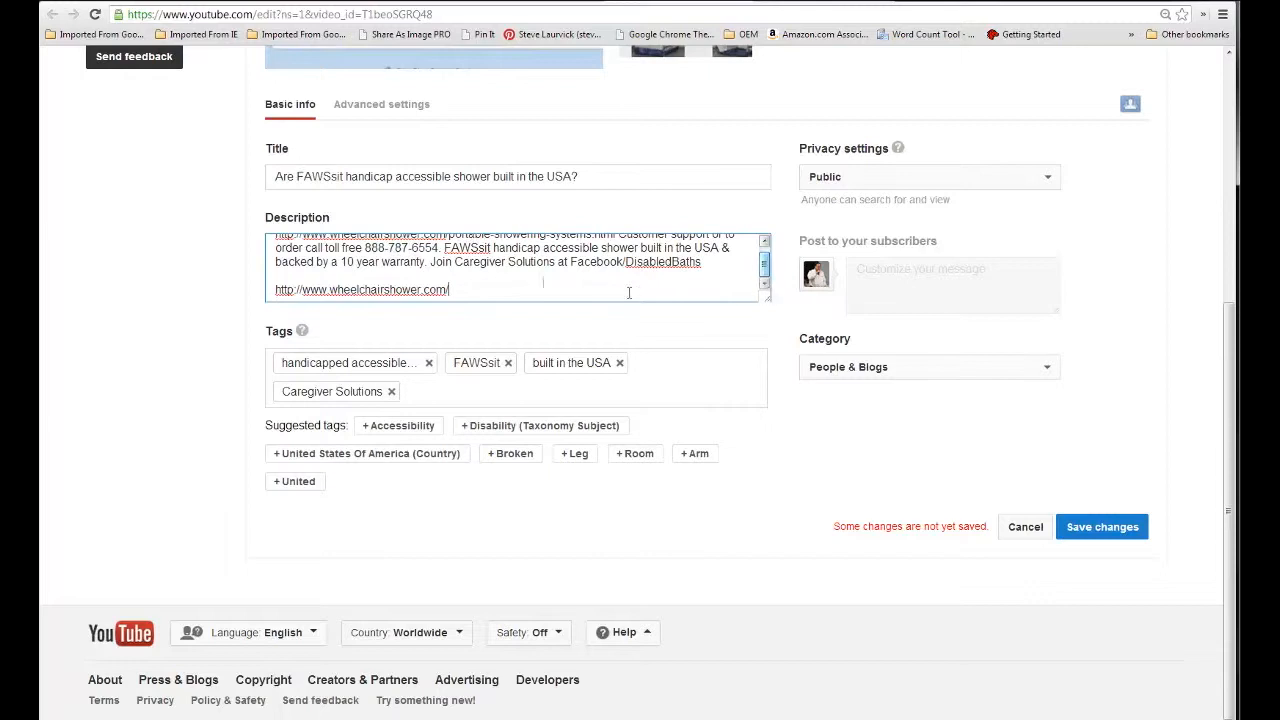
pyautogui.scroll(1, 768, 280)
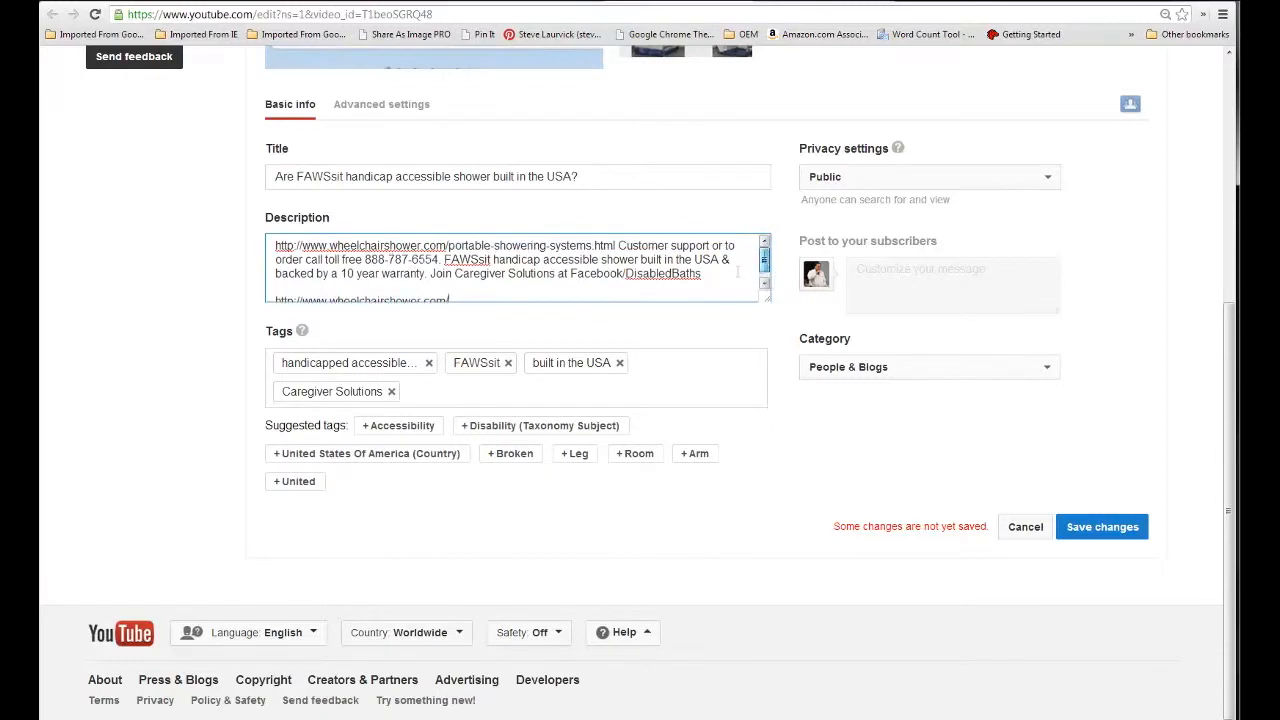
pyautogui.moveTo(618, 245); pyautogui.dragTo(273, 246)
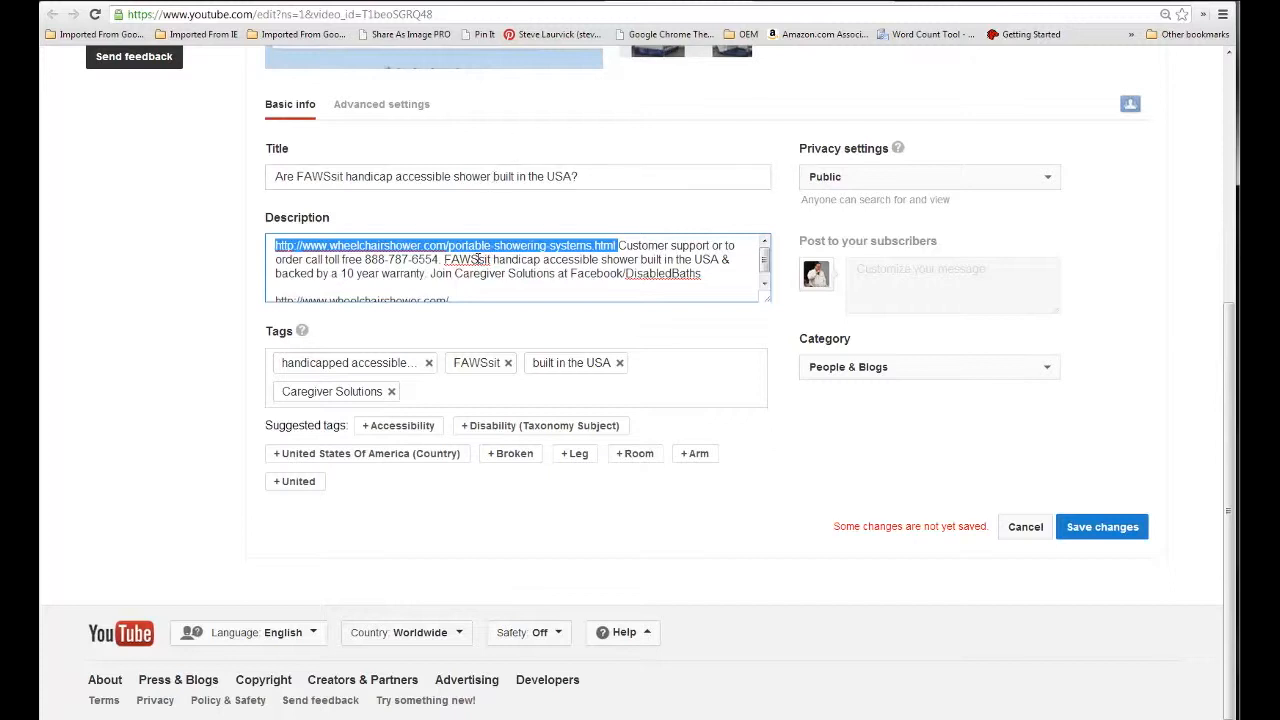
pyautogui.click(708, 278)
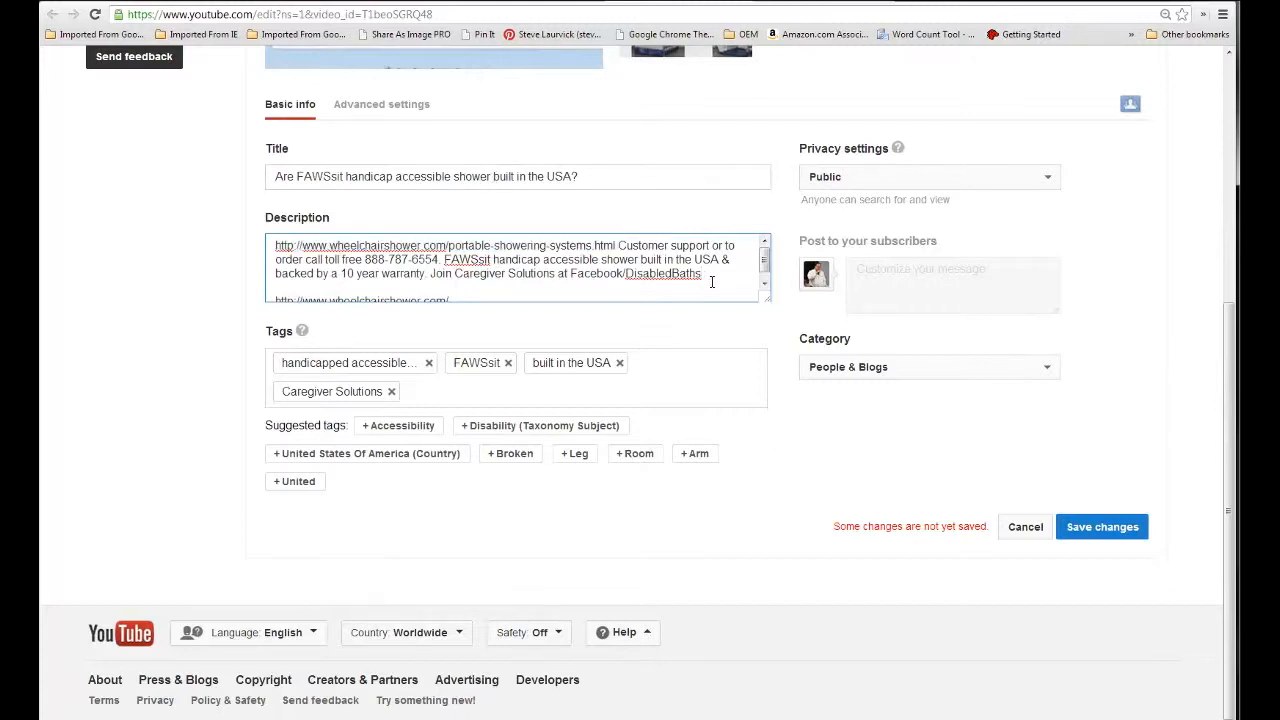
pyautogui.scroll(-1, 707, 279)
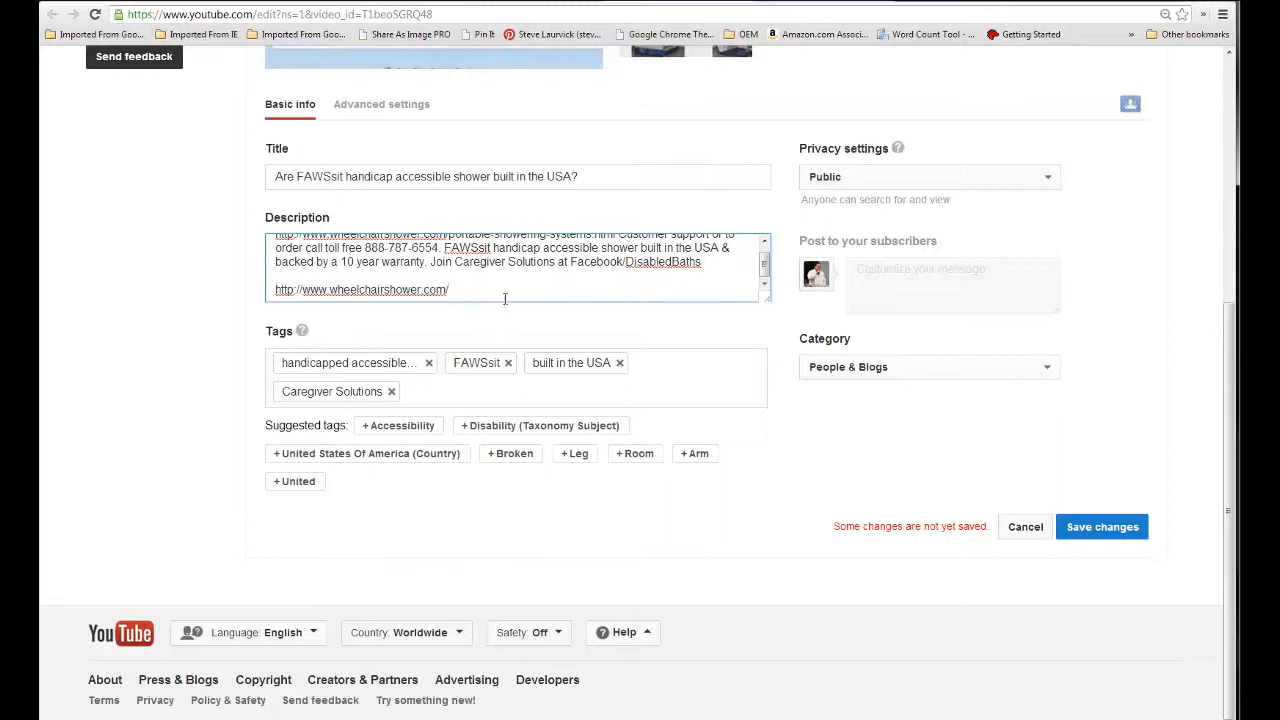
pyautogui.moveTo(478, 292); pyautogui.dragTo(269, 294)
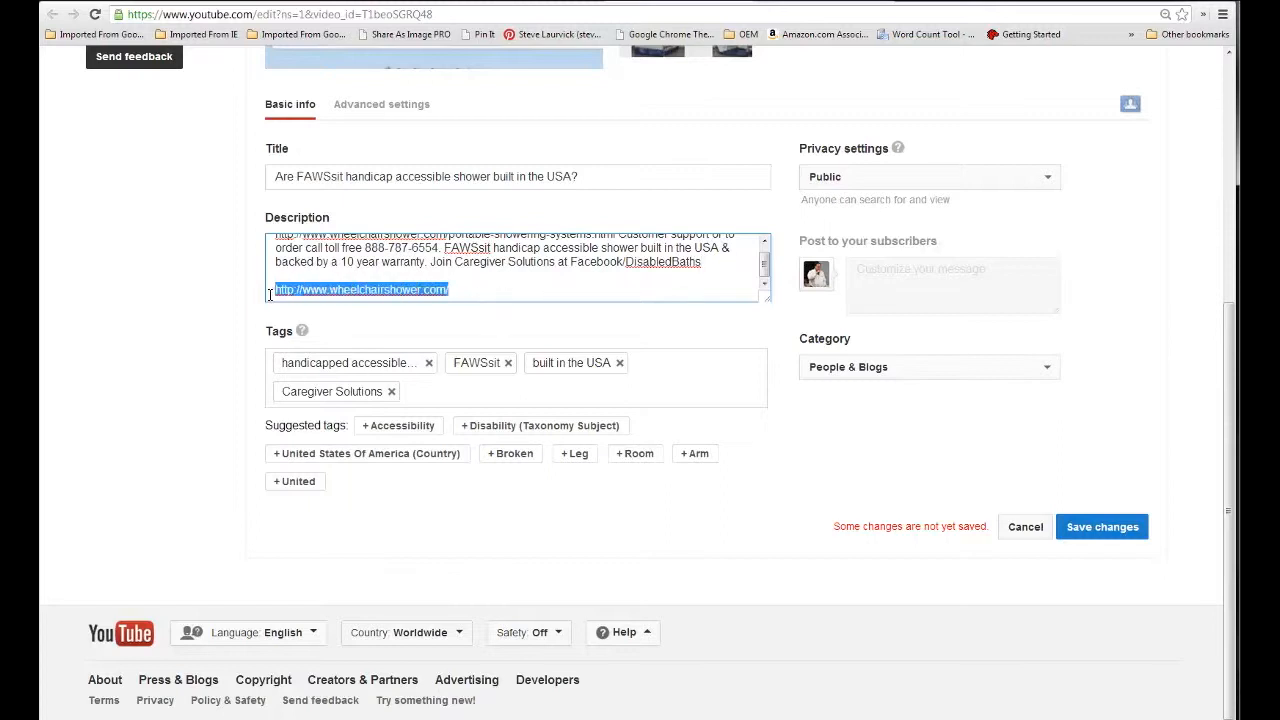
pyautogui.click(363, 320)
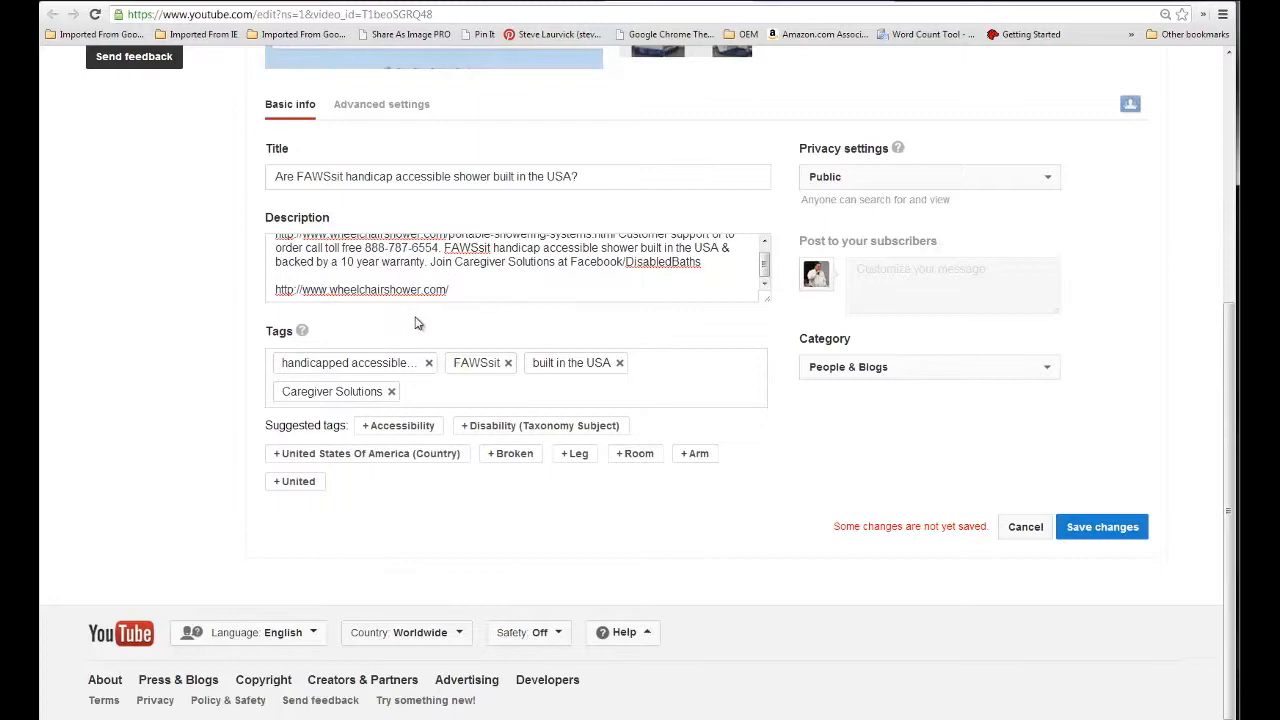
# Review the description again and highlight the full title to check its wording
pyautogui.scroll(2, 418, 323)
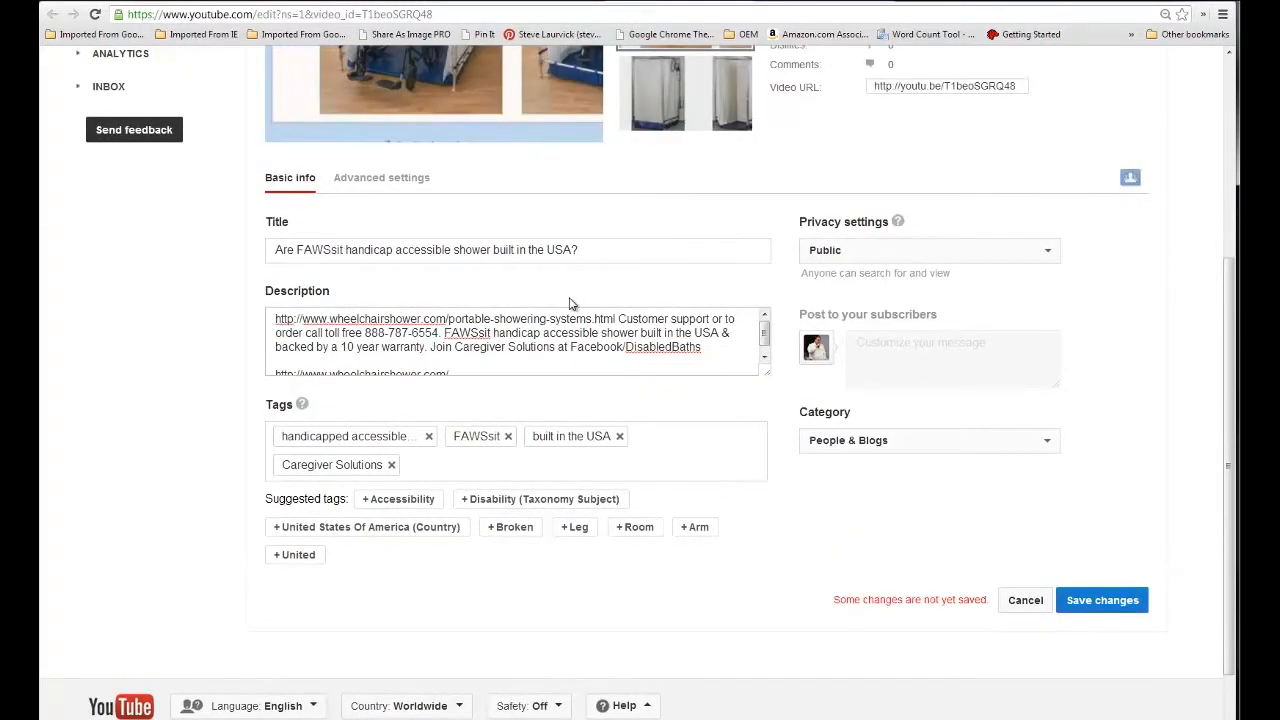
pyautogui.scroll(-2, 572, 303)
pyautogui.scroll(-1, 578, 282)
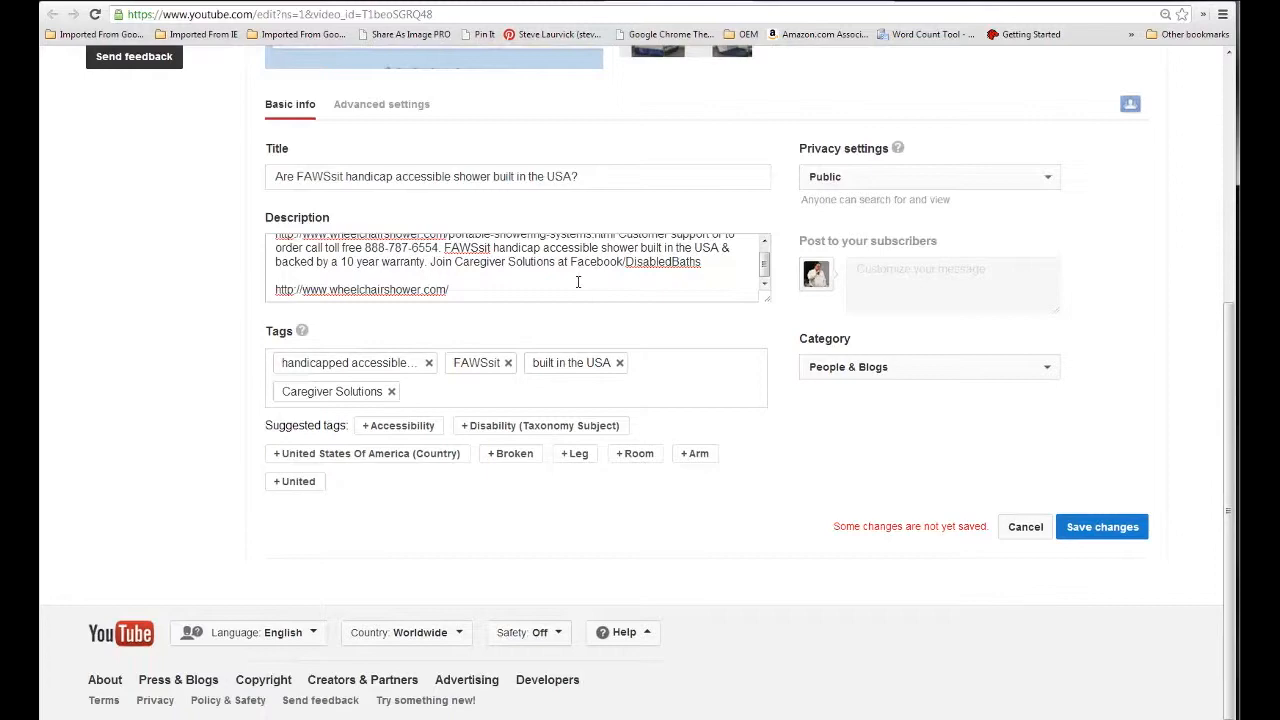
pyautogui.scroll(5, 578, 282)
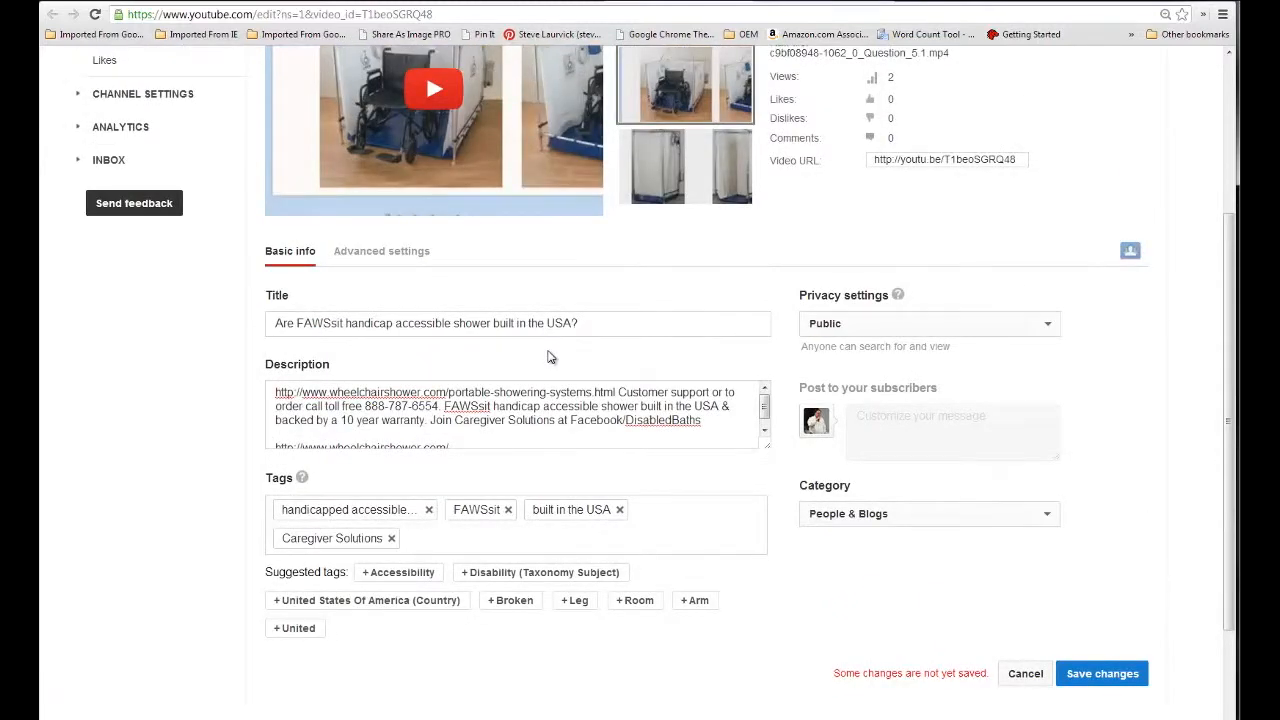
pyautogui.moveTo(582, 323); pyautogui.dragTo(270, 323)
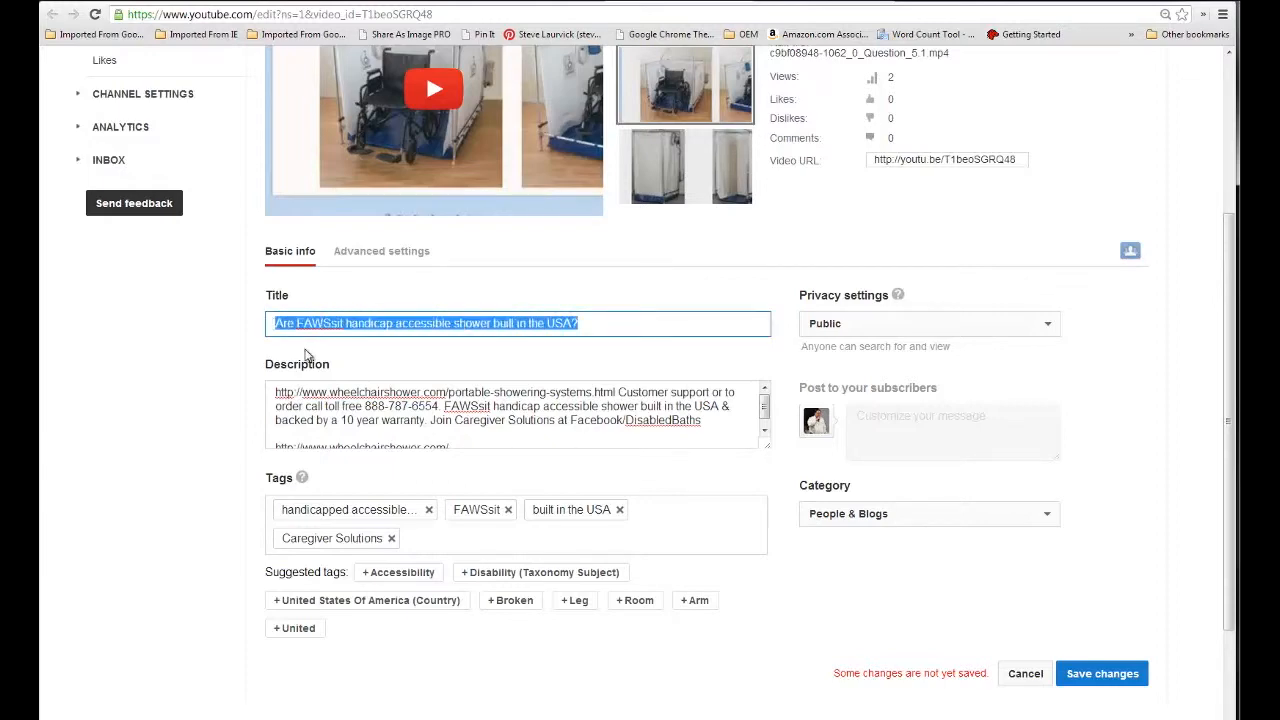
pyautogui.click(308, 356)
# Compare the tags with "handicap accessible shower" and "built in the USA" in the title and "Caregiver Solutions" in the description
pyautogui.scroll(-1, 440, 358)
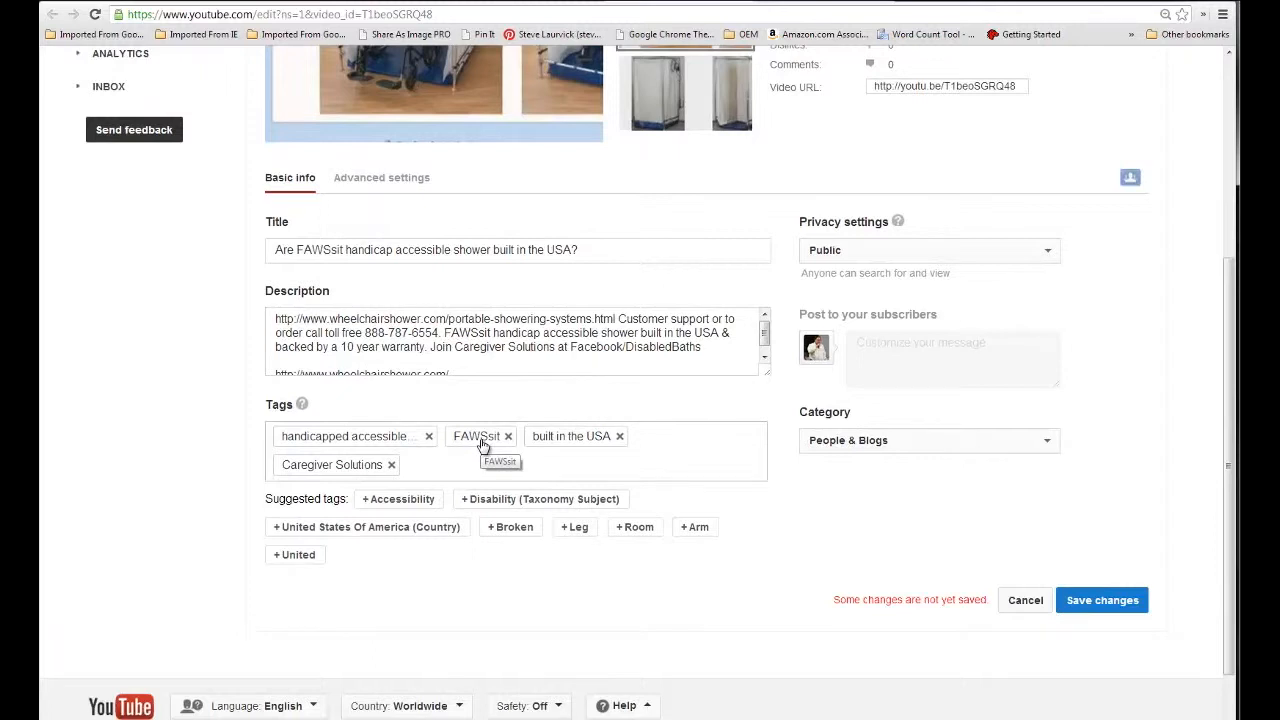
pyautogui.moveTo(492, 250); pyautogui.dragTo(347, 252)
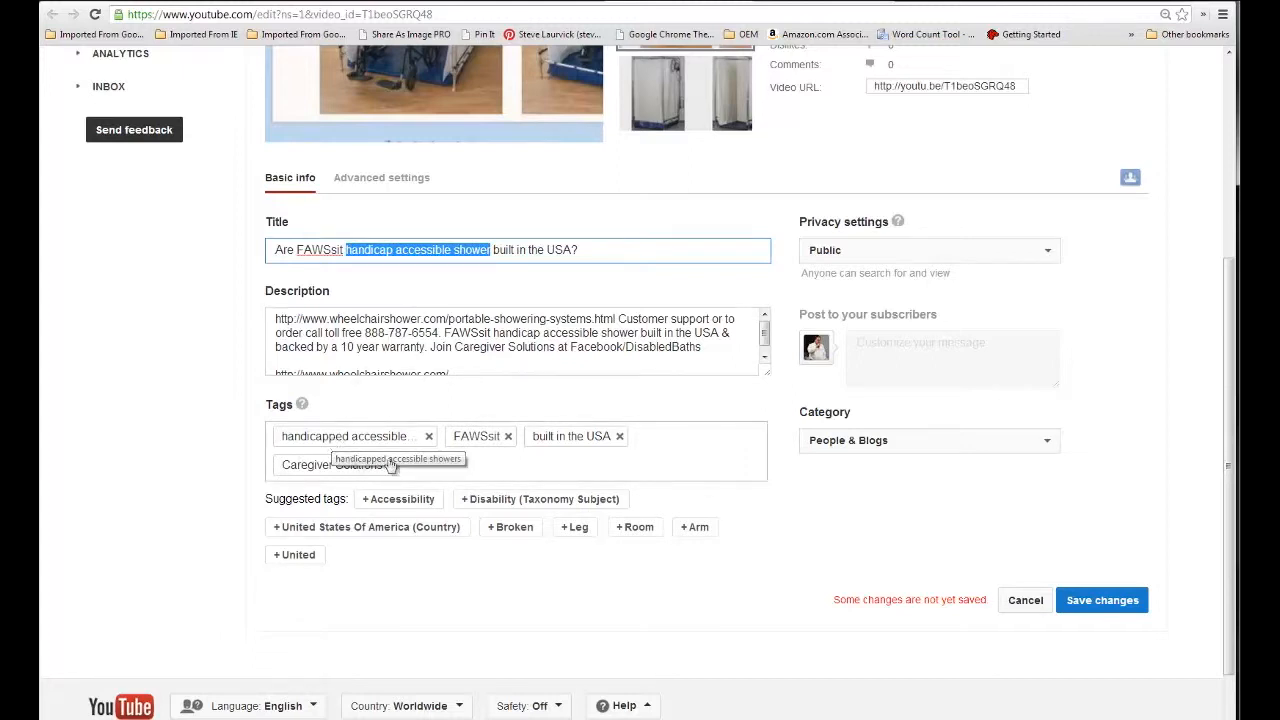
pyautogui.moveTo(576, 250); pyautogui.dragTo(493, 250)
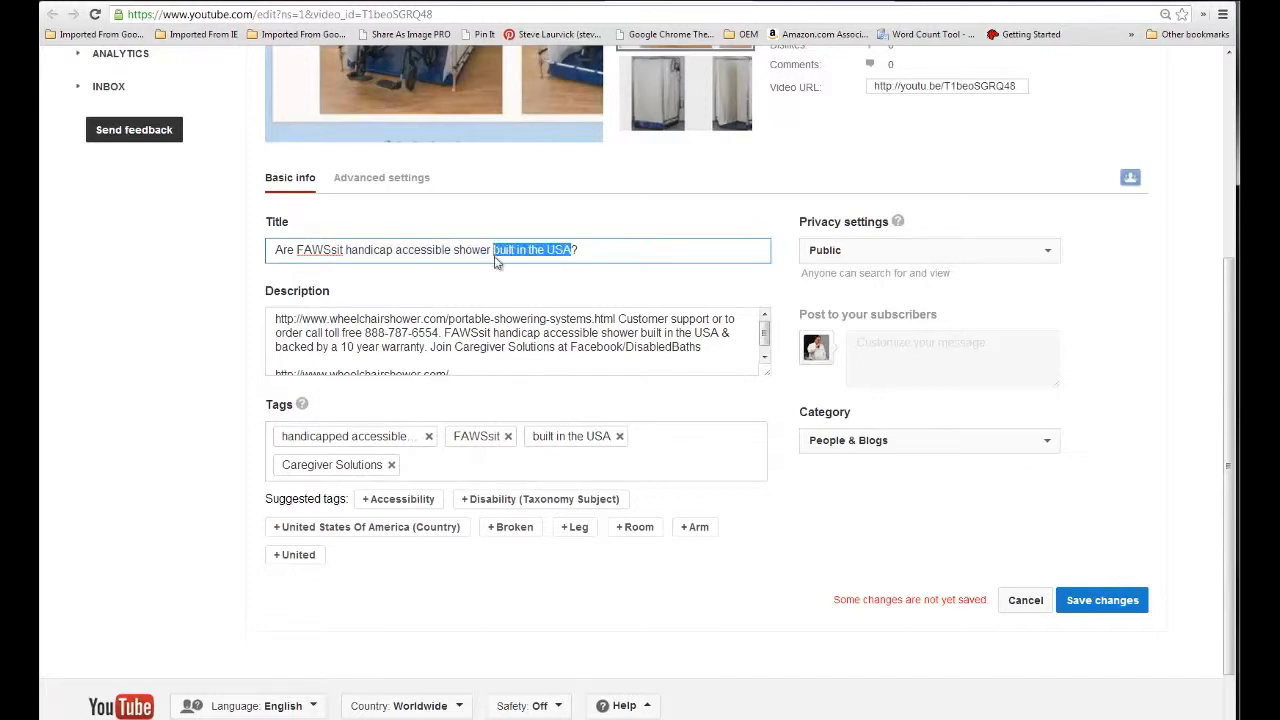
pyautogui.click(585, 401)
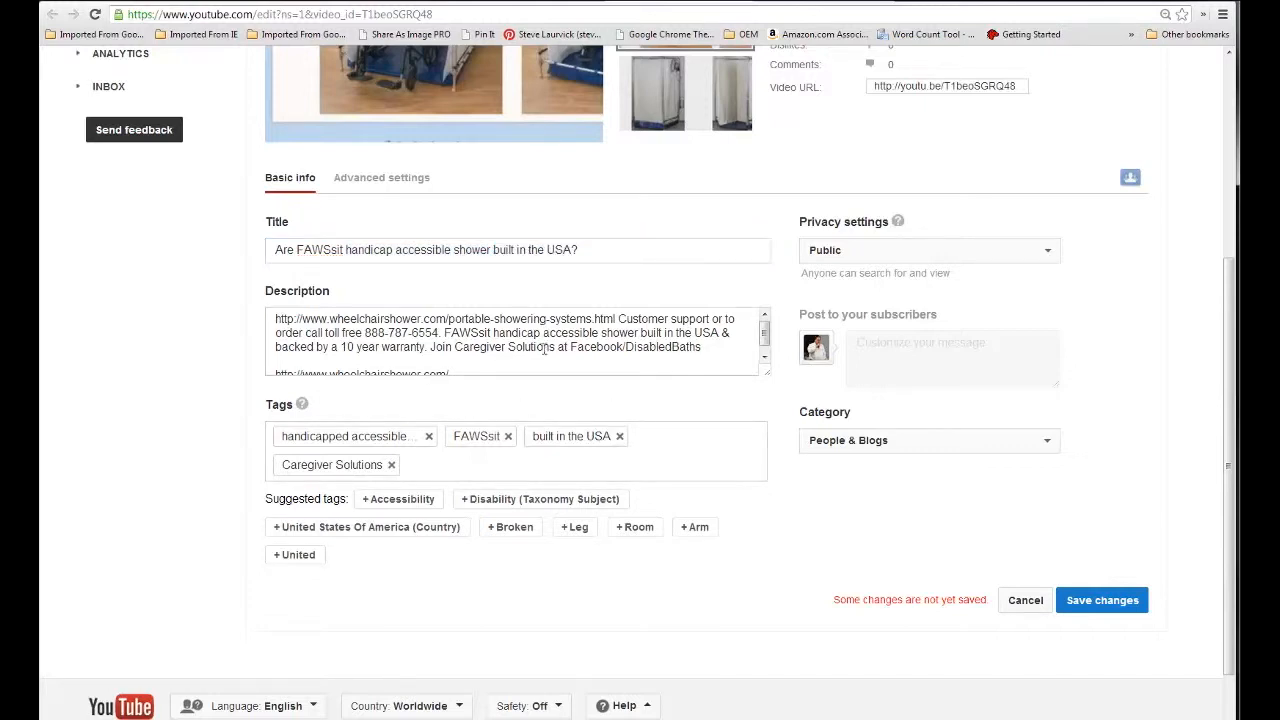
pyautogui.moveTo(558, 346); pyautogui.dragTo(454, 346)
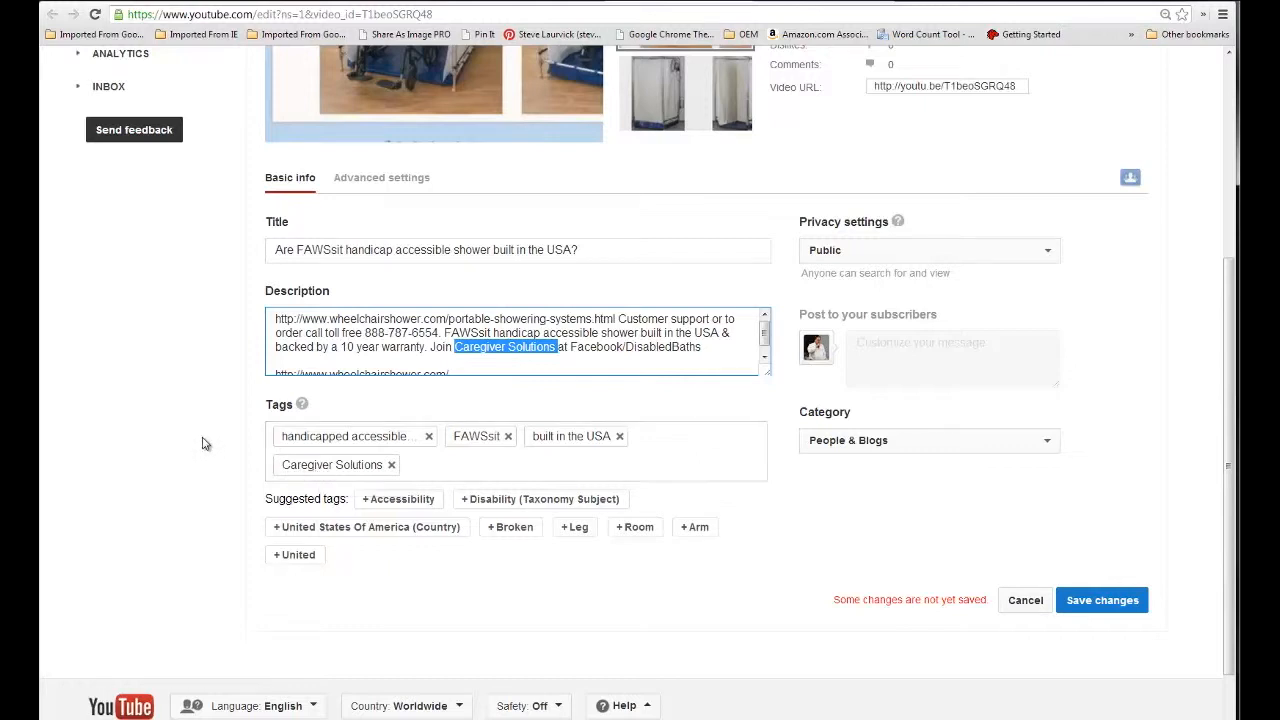
# Copy "Facebook/DisabledBaths" from the end of the description's text and add it as a video tag
pyautogui.click(707, 350)
pyautogui.moveTo(707, 350); pyautogui.dragTo(573, 348)
pyautogui.rightClick(603, 350)
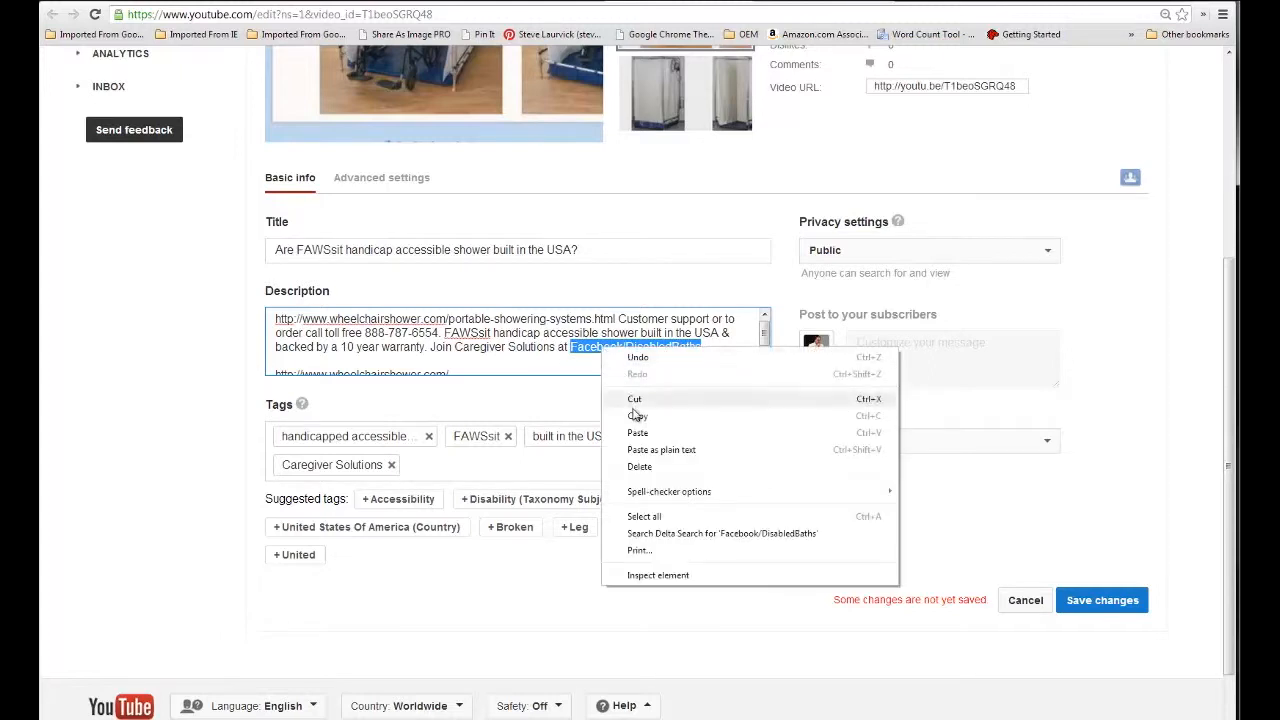
pyautogui.click(638, 415)
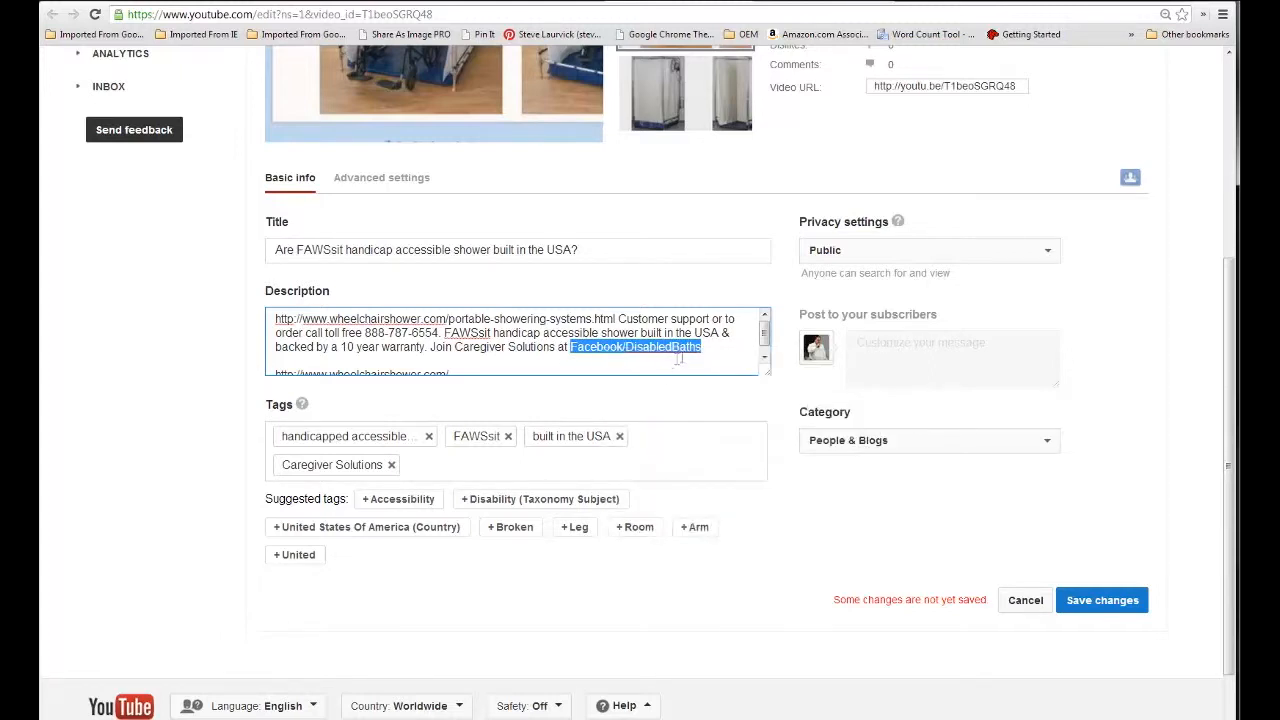
pyautogui.click(713, 350)
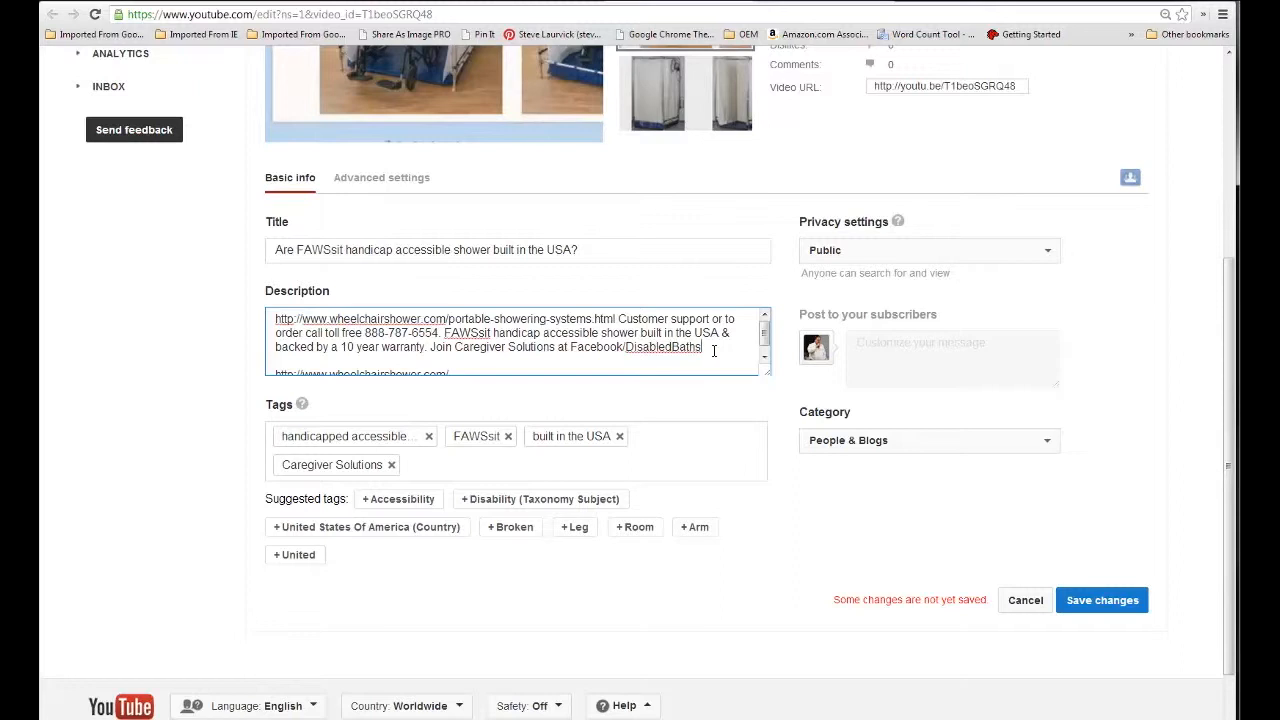
pyautogui.moveTo(703, 347); pyautogui.dragTo(569, 347)
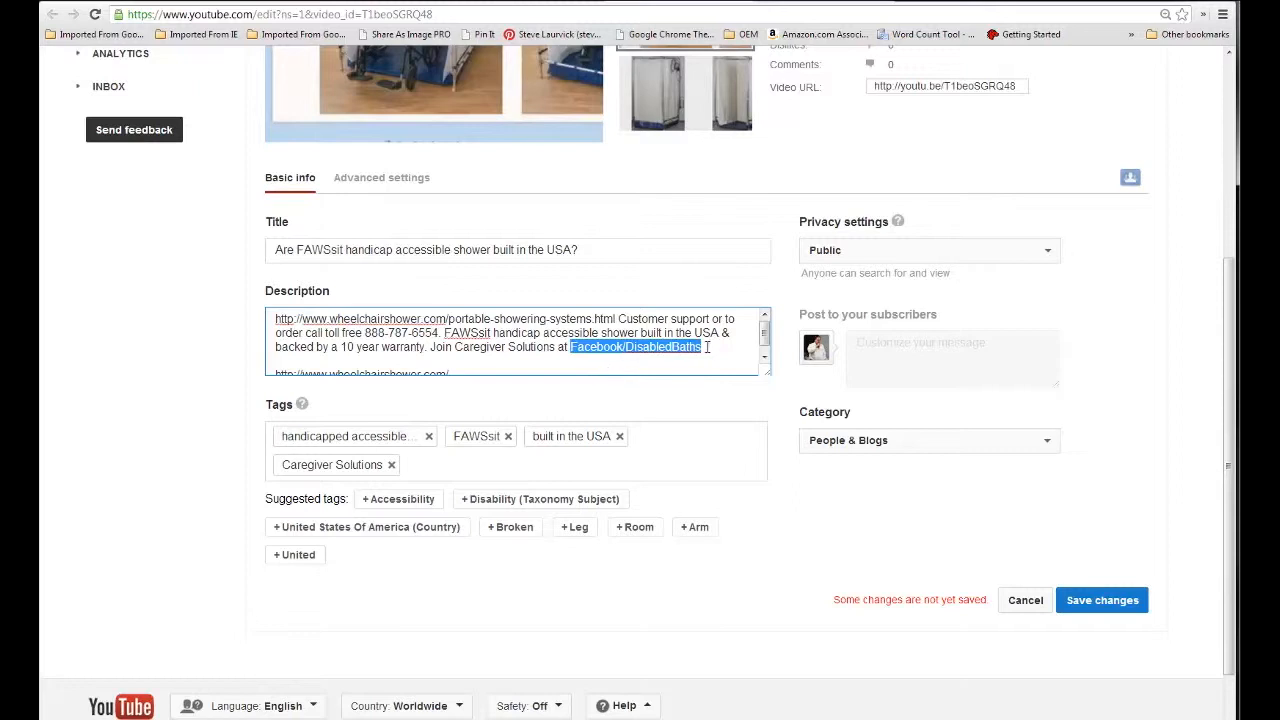
pyautogui.click(450, 467)
pyautogui.hotkey('ctrl', 'v')
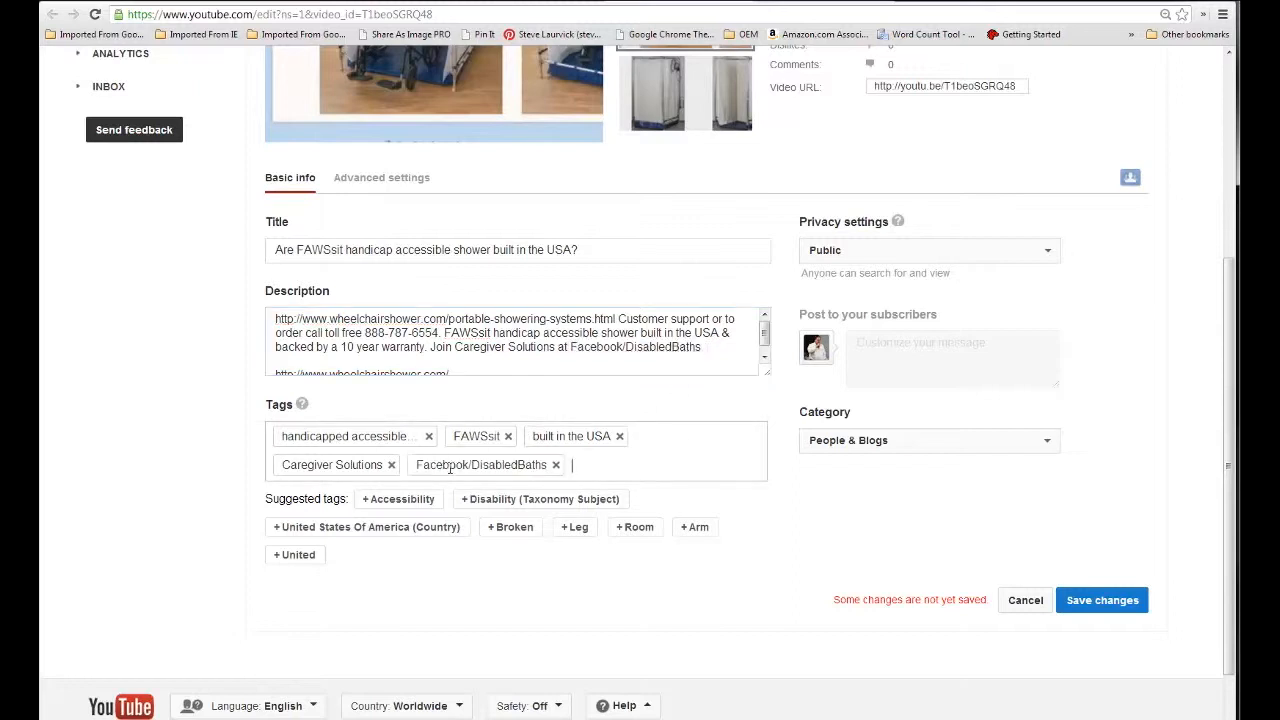
# Check the description's Facebook reference, toll-free number, opening product page link and closing home page link
pyautogui.moveTo(702, 347); pyautogui.dragTo(571, 350)
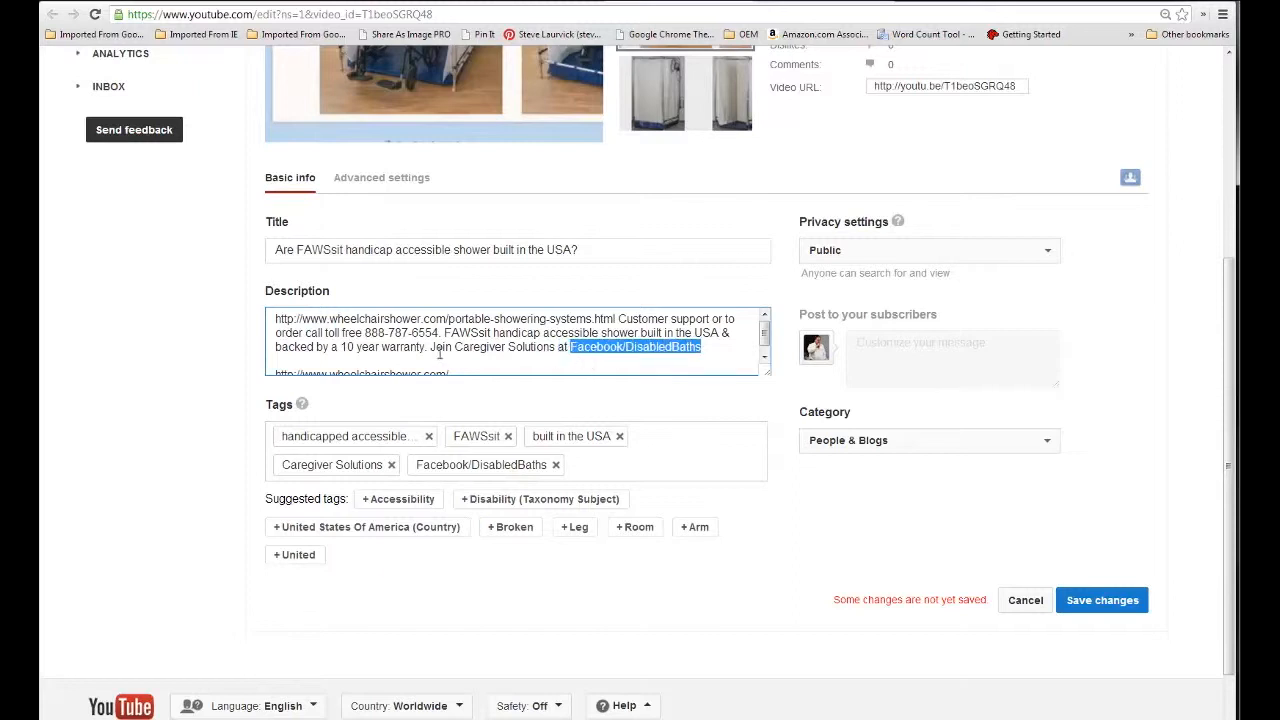
pyautogui.moveTo(438, 333); pyautogui.dragTo(364, 334)
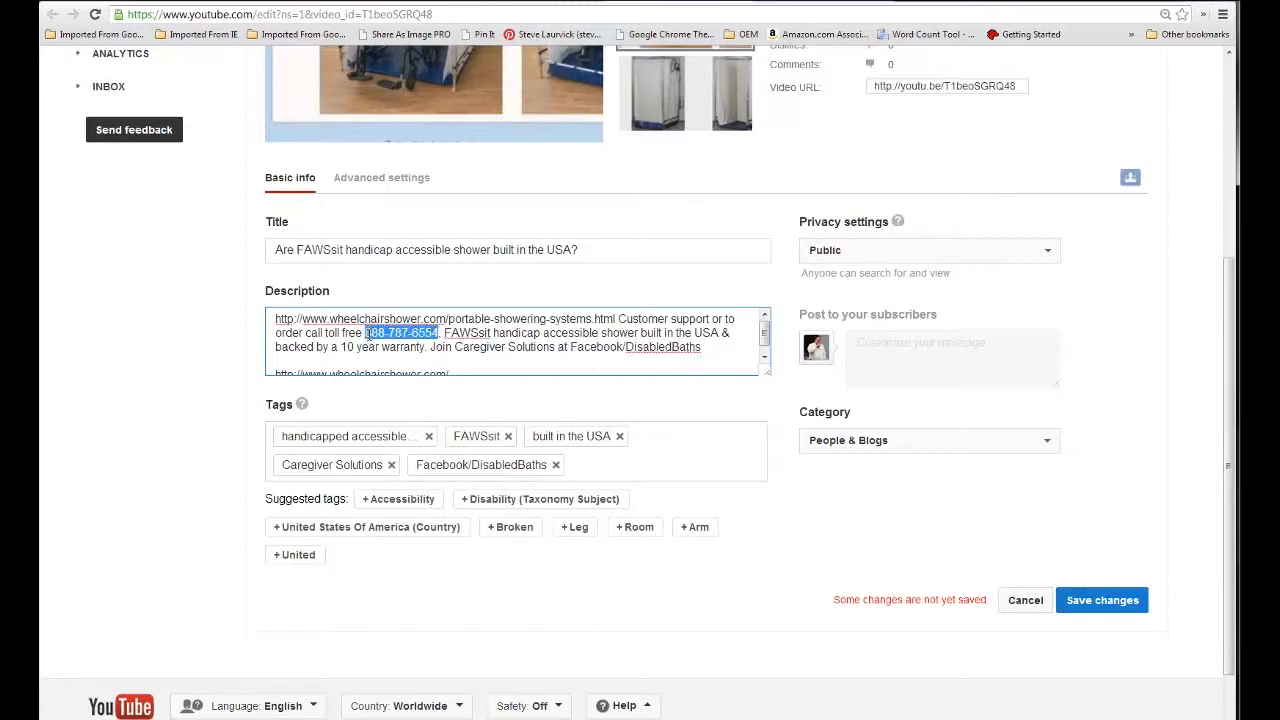
pyautogui.click(453, 353)
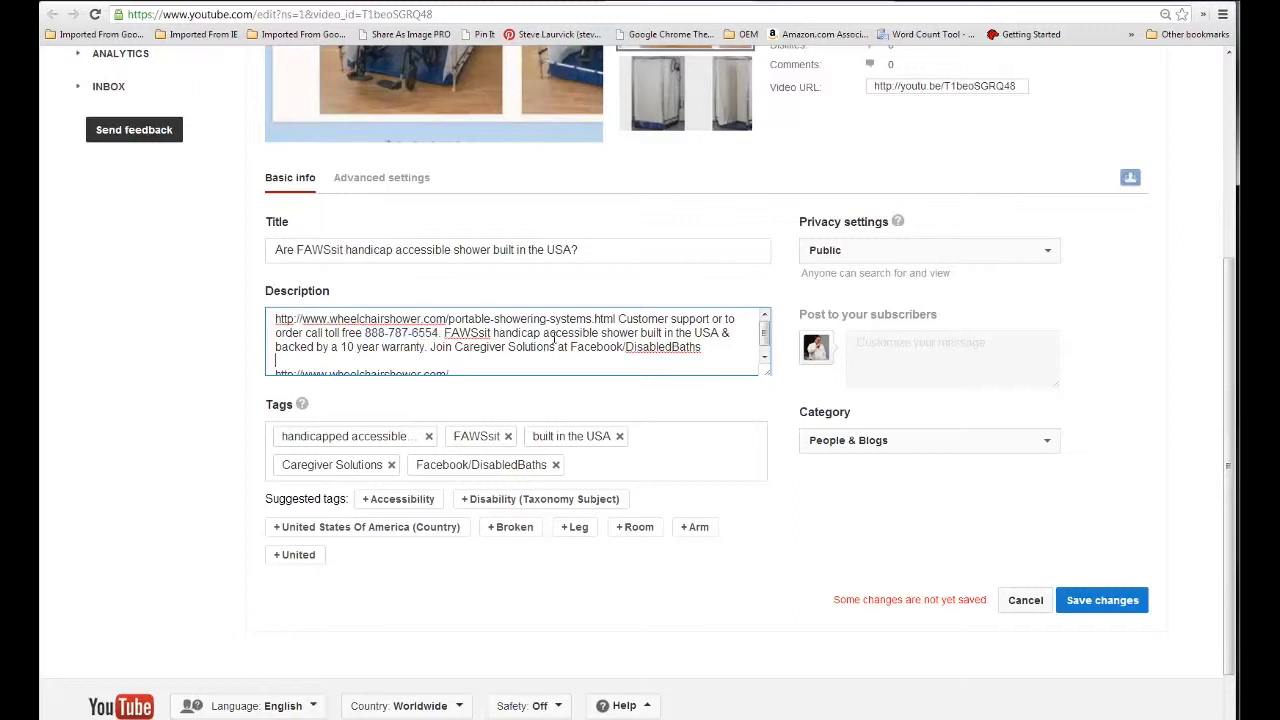
pyautogui.moveTo(617, 318); pyautogui.dragTo(273, 318)
pyautogui.click(662, 335)
pyautogui.scroll(-1, 540, 368)
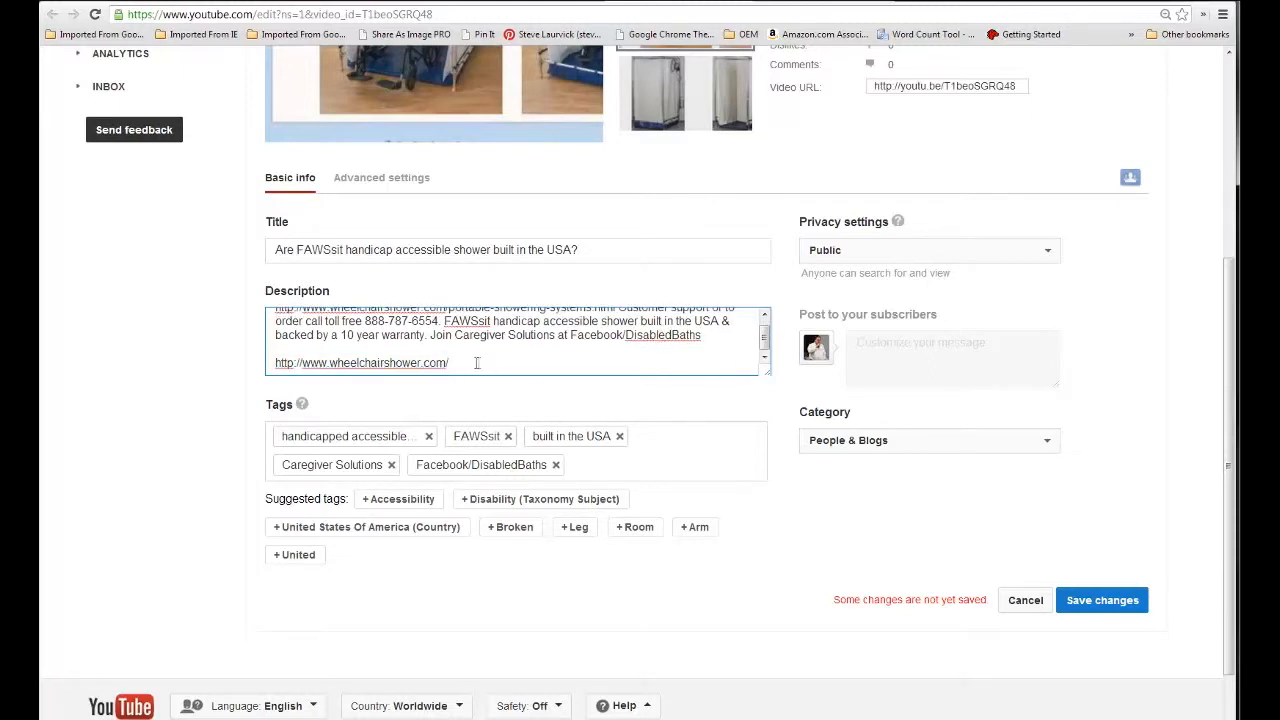
pyautogui.moveTo(449, 363); pyautogui.dragTo(274, 364)
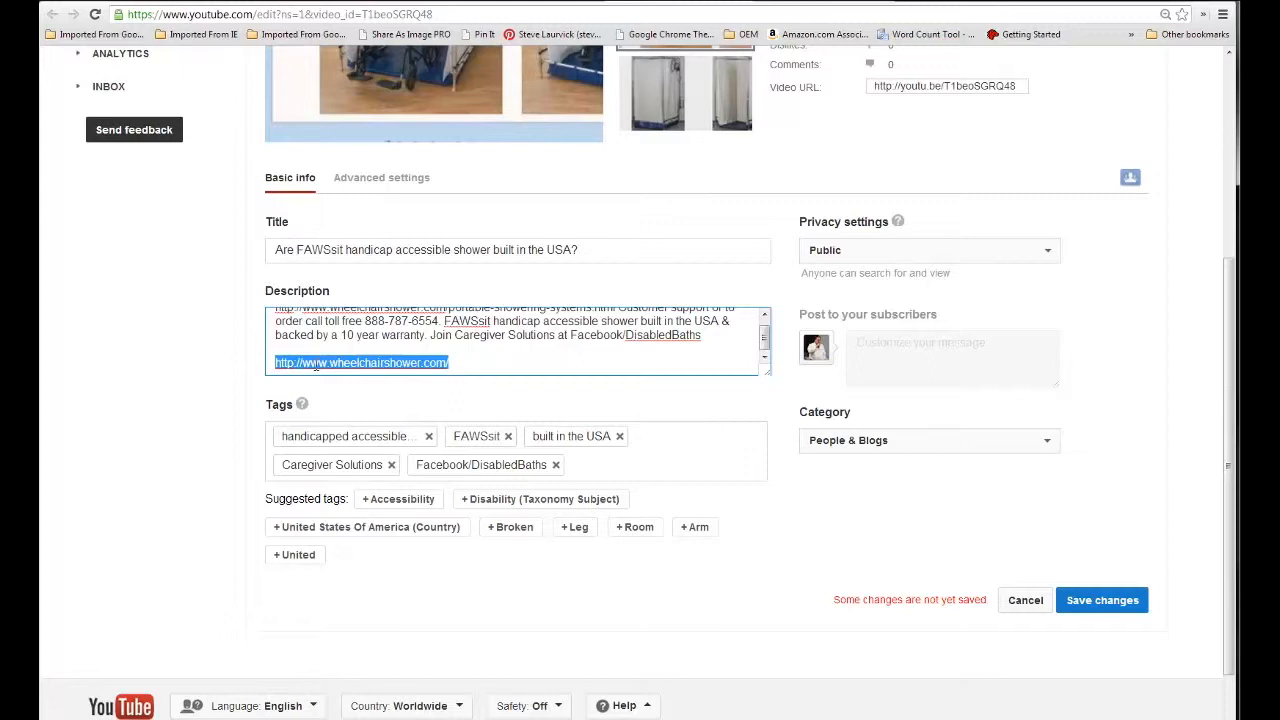
# Insert the prefix "1-" before the toll-free number in the description
pyautogui.click(460, 335)
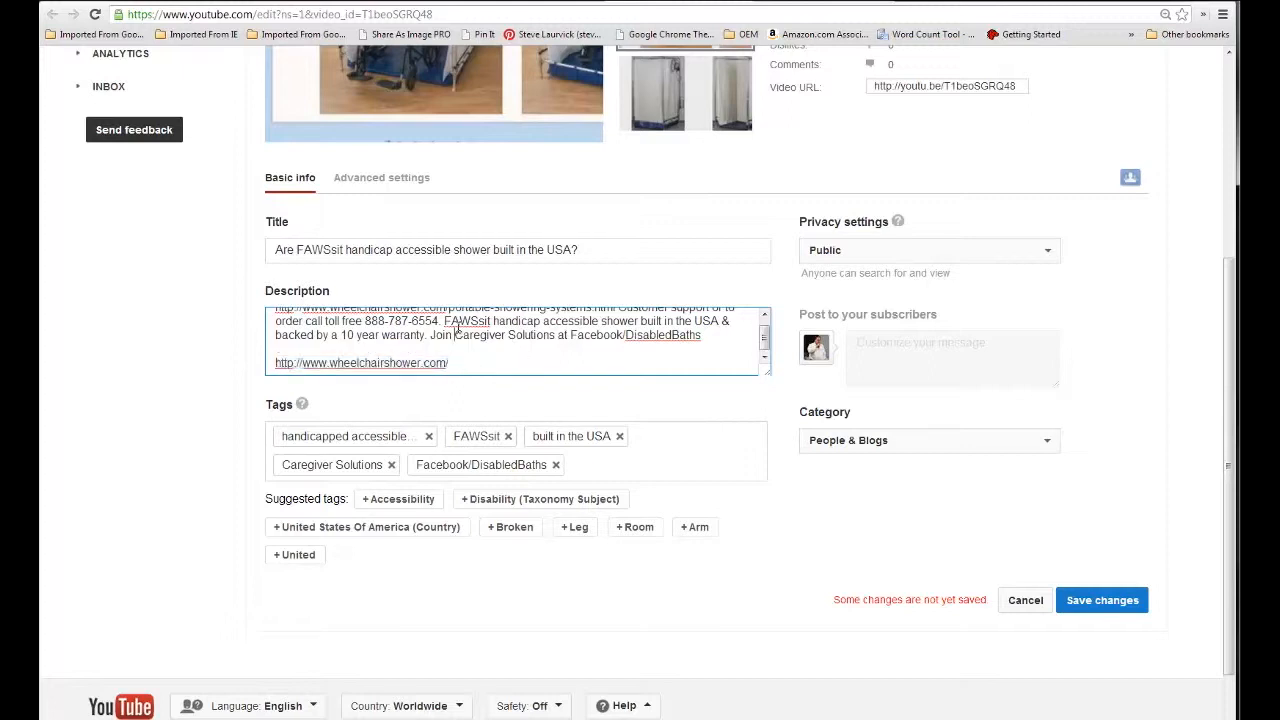
pyautogui.scroll(1, 462, 340)
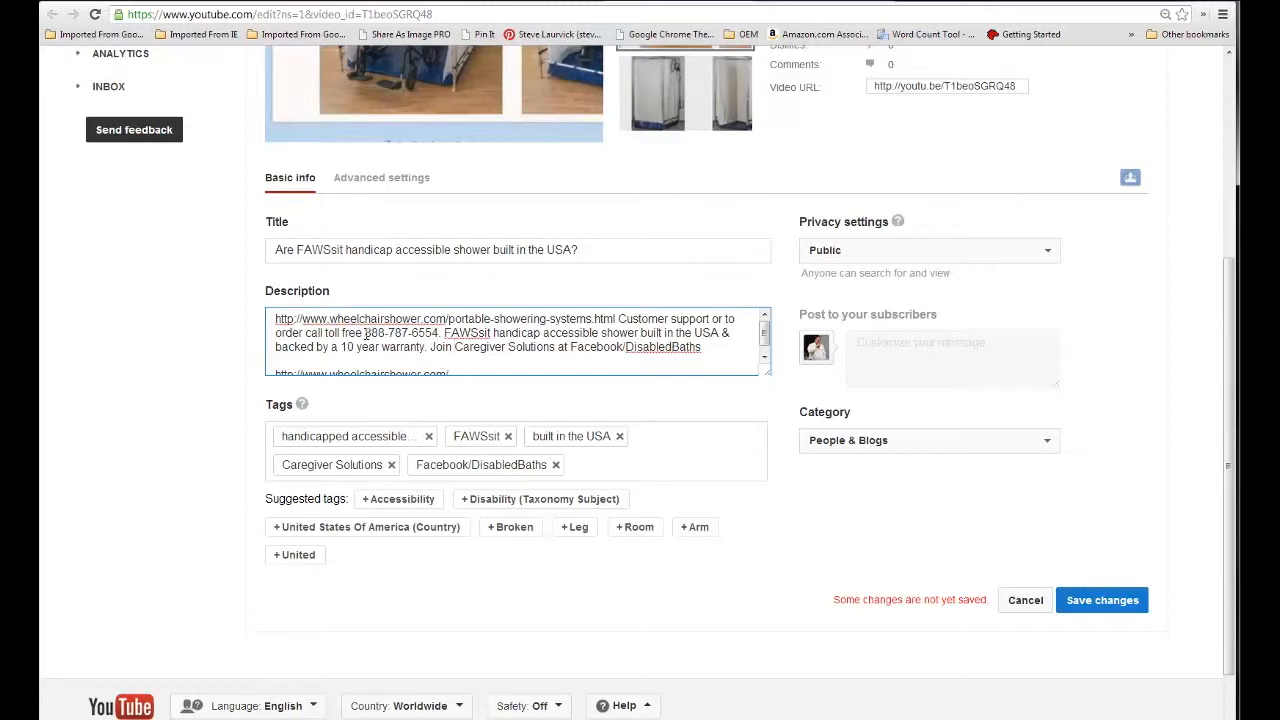
pyautogui.write('1-')
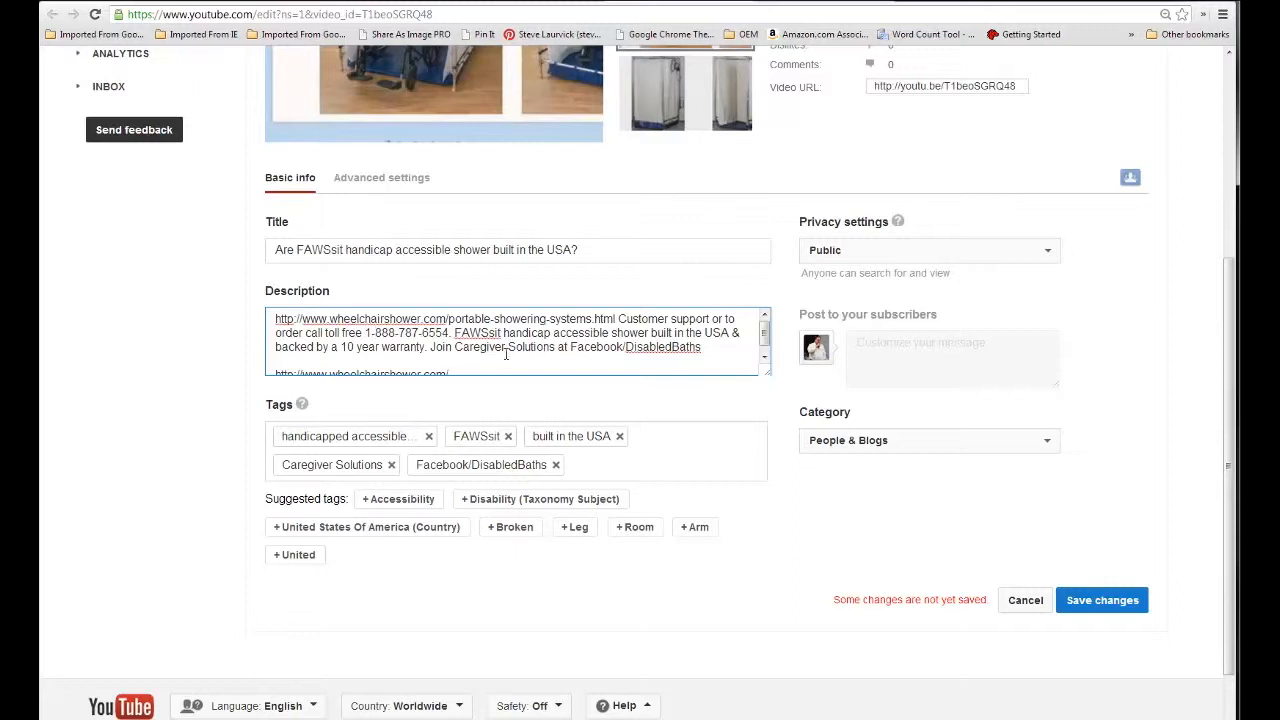
# Copy the Facebook/DisabledBaths reference from the description for use in a web search
pyautogui.scroll(-1, 506, 353)
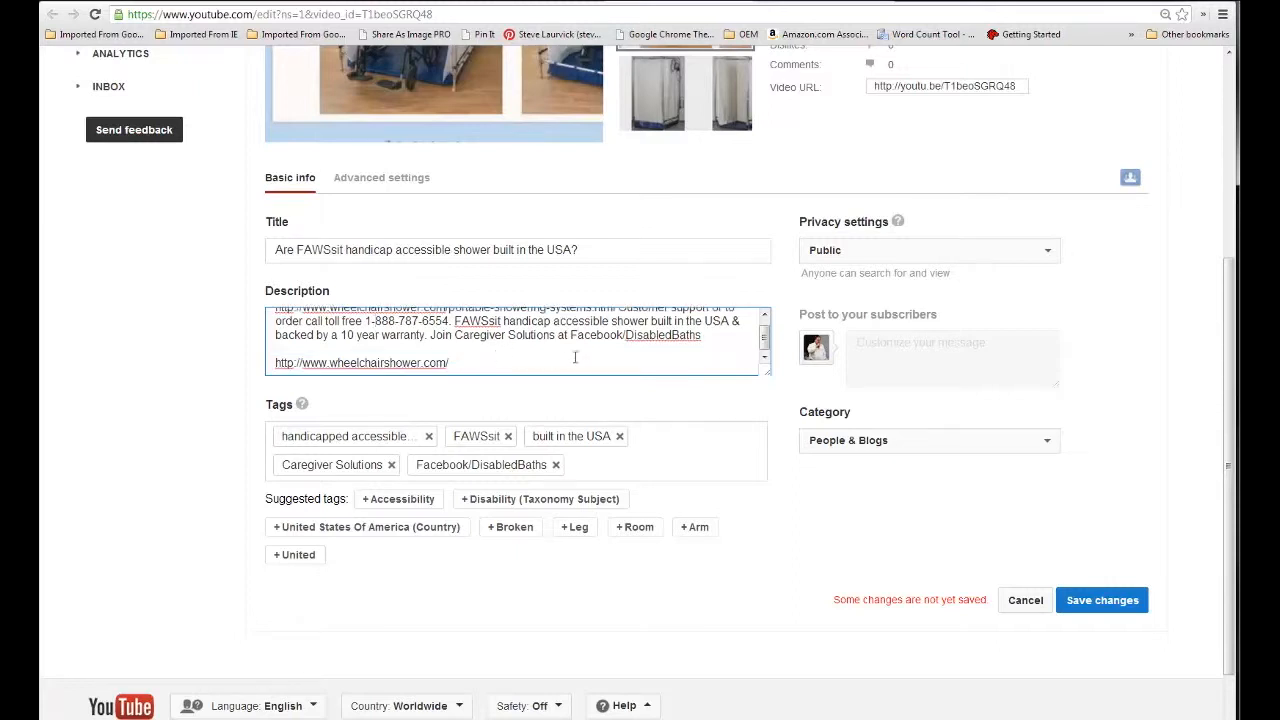
pyautogui.moveTo(704, 336); pyautogui.dragTo(572, 336)
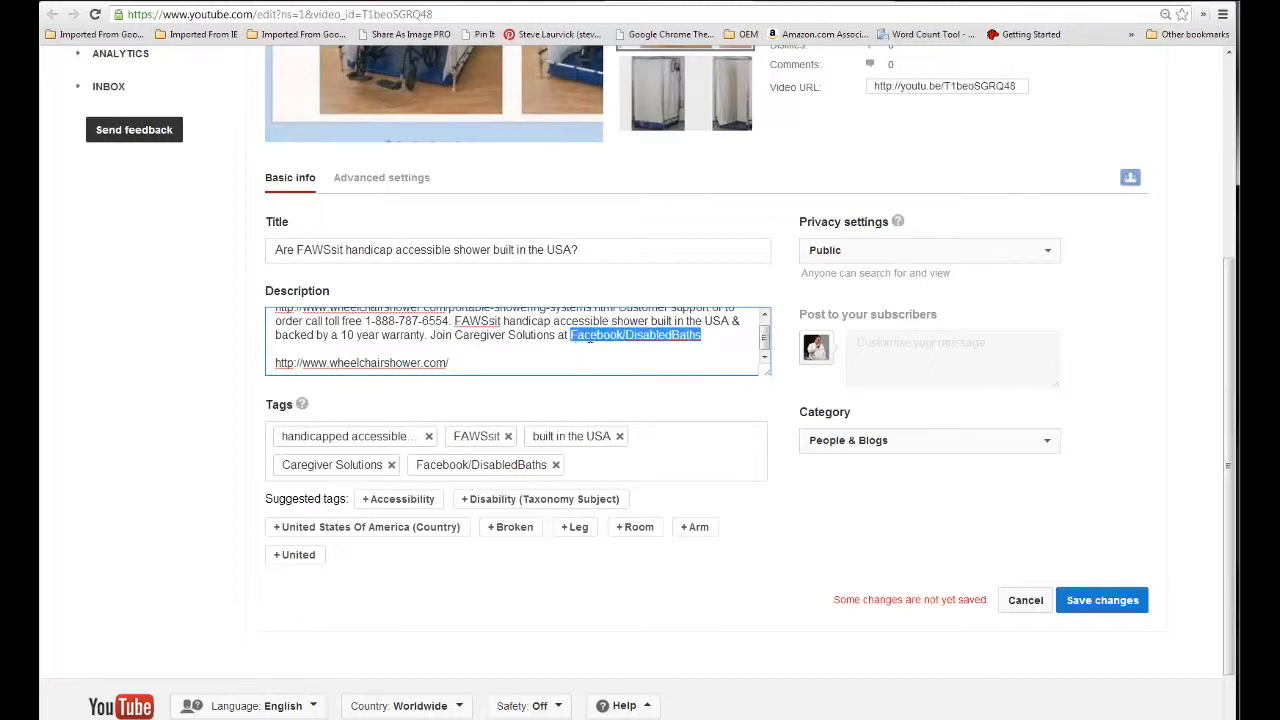
pyautogui.rightClick(590, 339)
pyautogui.click(625, 407)
# Switch to the Wheelchair Showers page, replace its address with google.com and load the Google home page
pyautogui.click(835, 3)
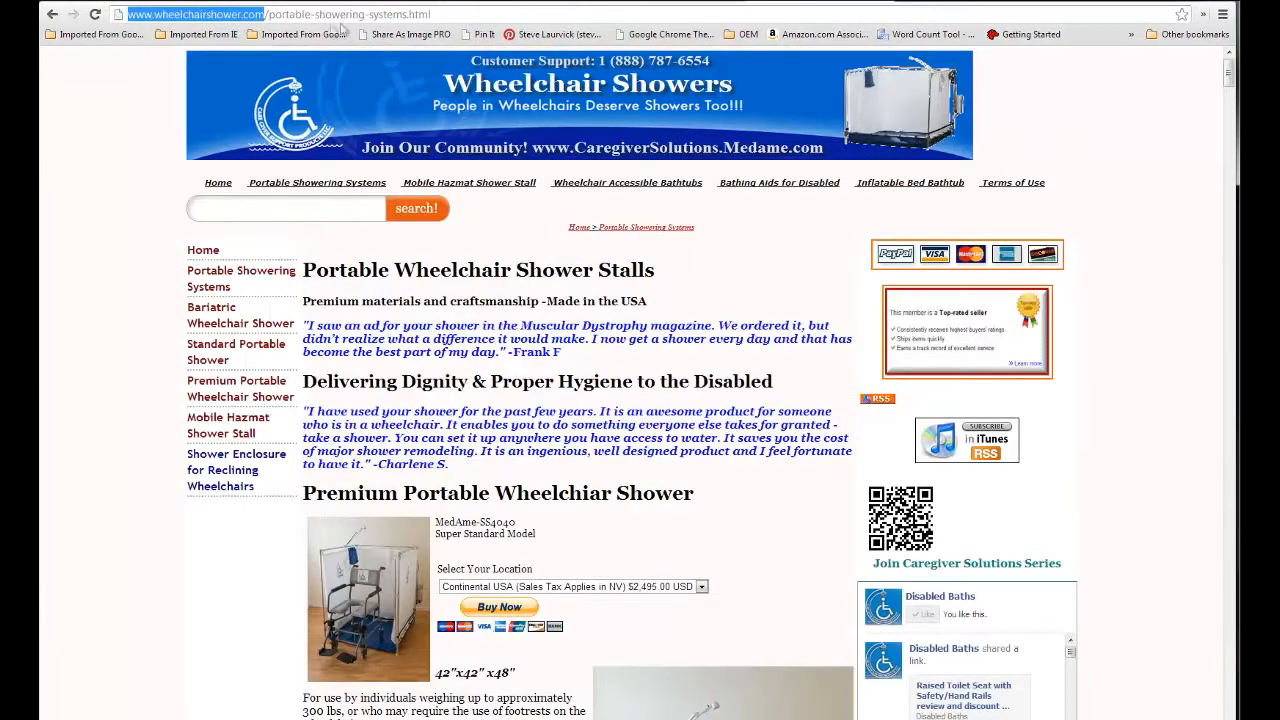
pyautogui.press('Delete')
pyautogui.press('Delete')
pyautogui.press('Delete')
pyautogui.press('Delete')
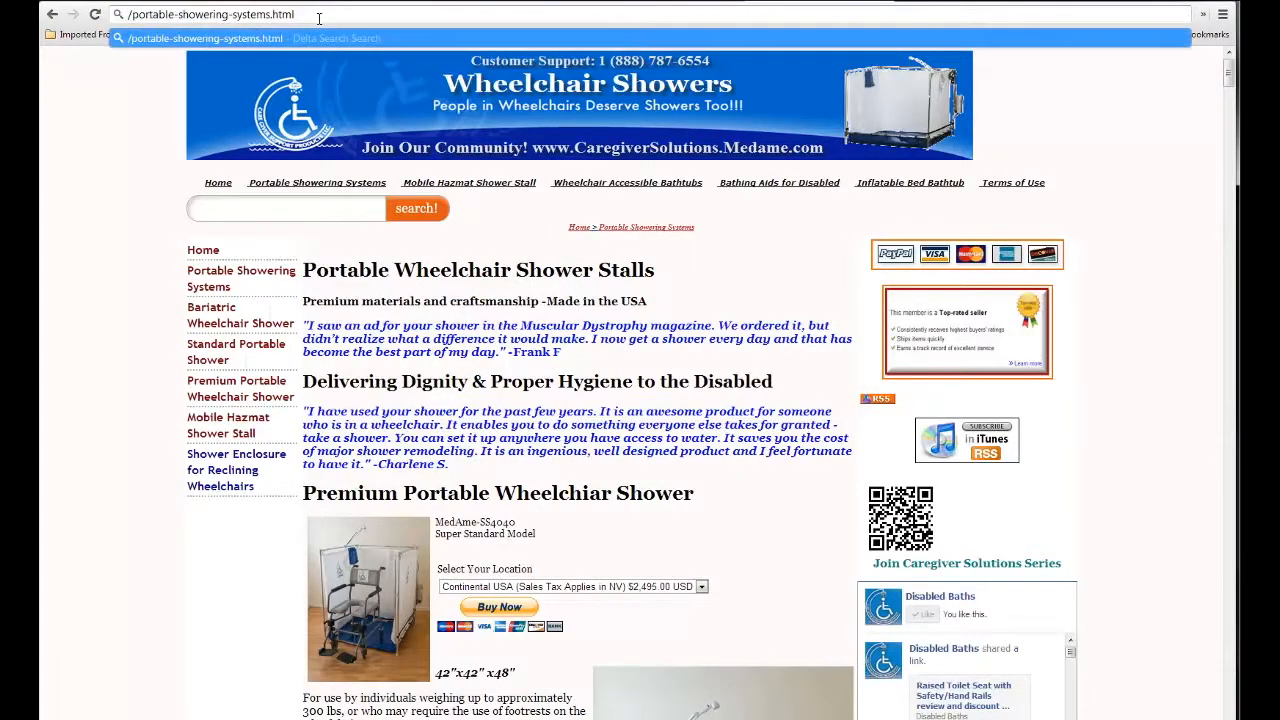
pyautogui.moveTo(324, 17); pyautogui.dragTo(118, 19)
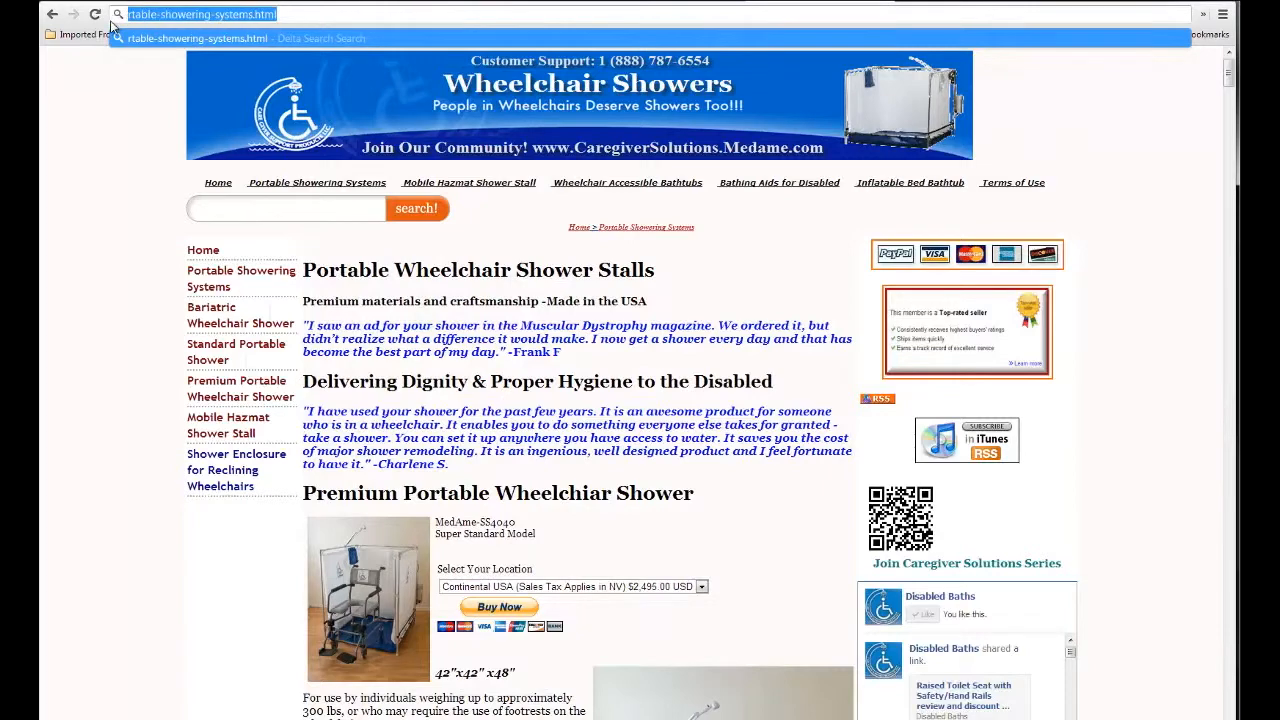
pyautogui.write('google.com')
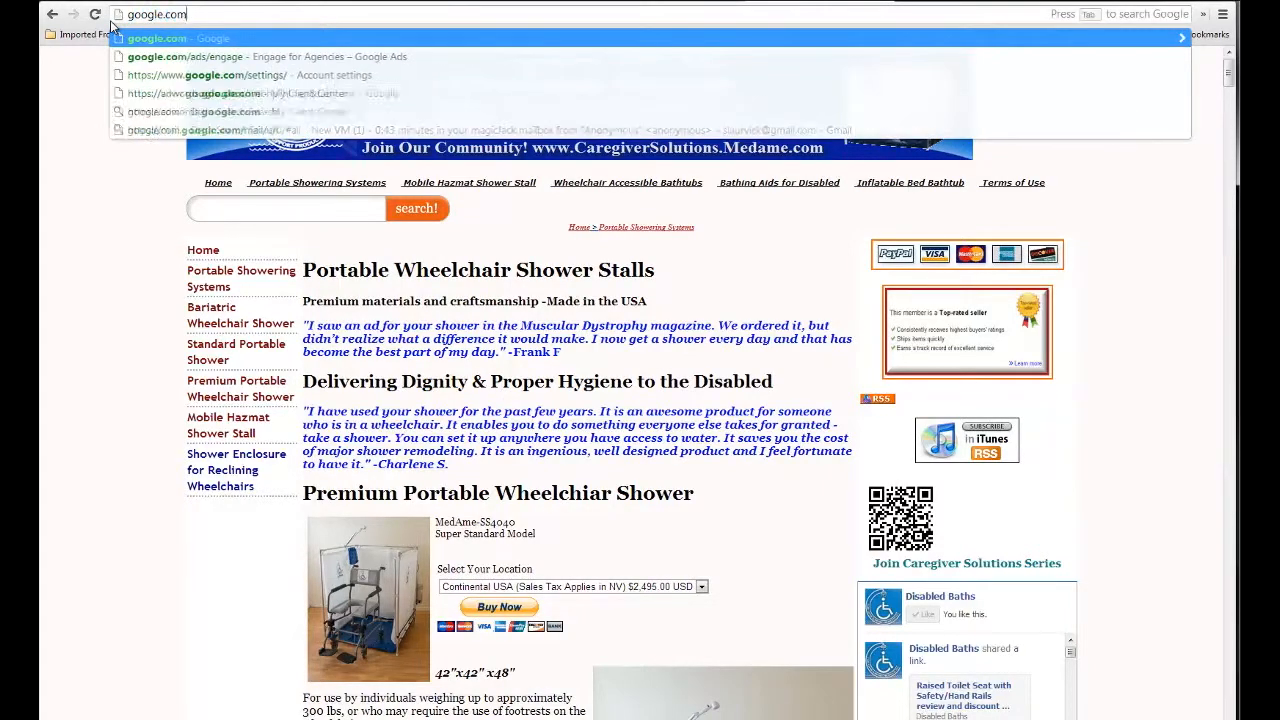
pyautogui.press('Return')
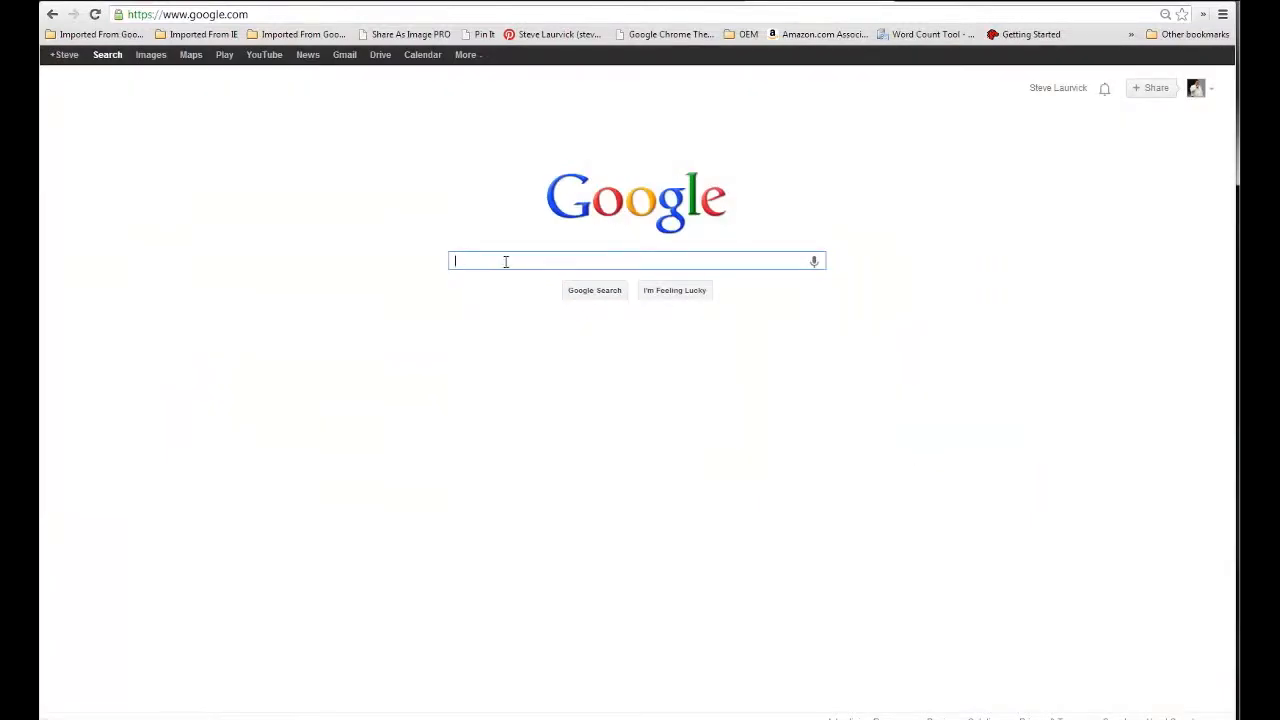
# Search Google for the copied Facebook/DisabledBaths reference and examine the Facebook page addresses in the results
pyautogui.hotkey('ctrl', 'v')
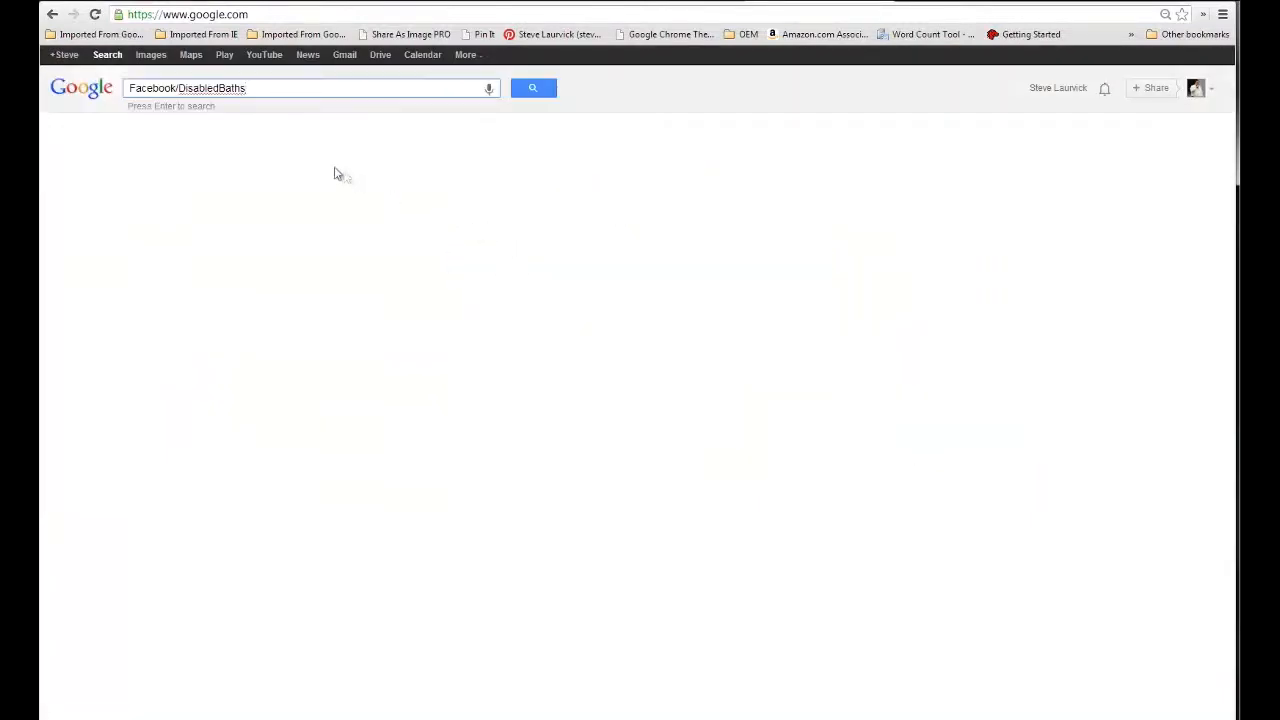
pyautogui.click(180, 88)
pyautogui.moveTo(249, 88); pyautogui.dragTo(178, 88)
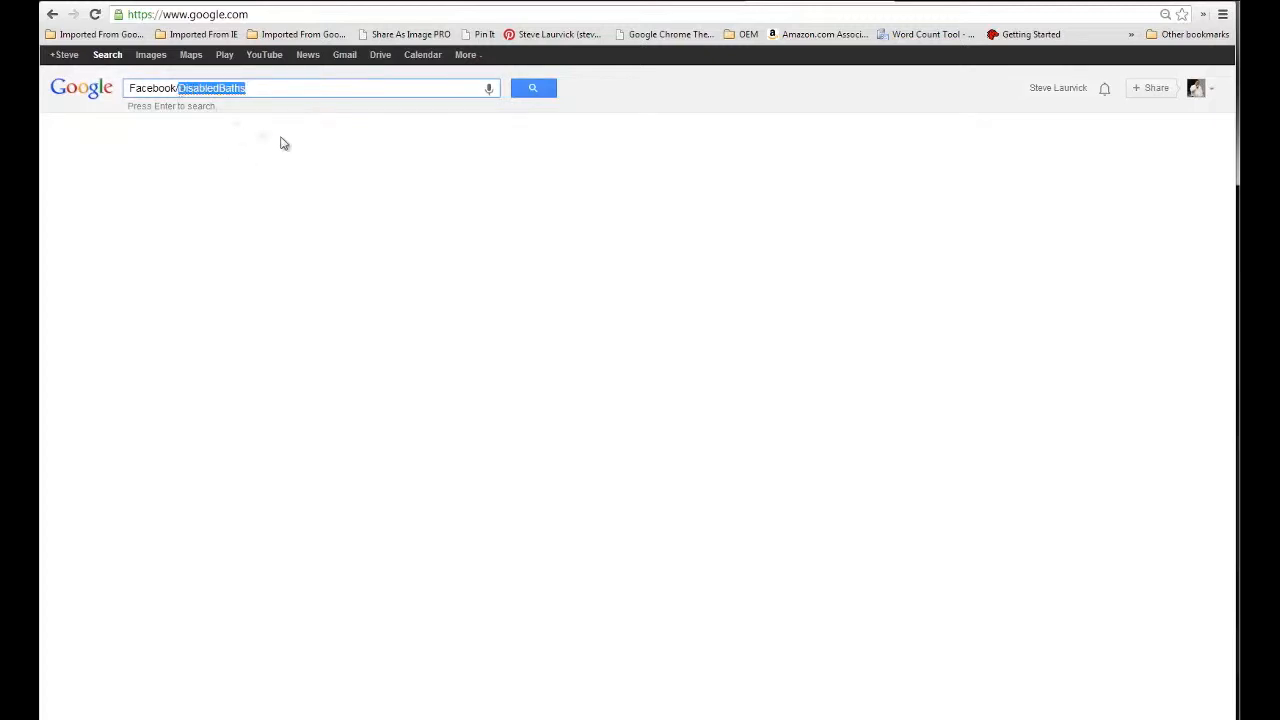
pyautogui.click(533, 91)
pyautogui.scroll(-3, 679, 363)
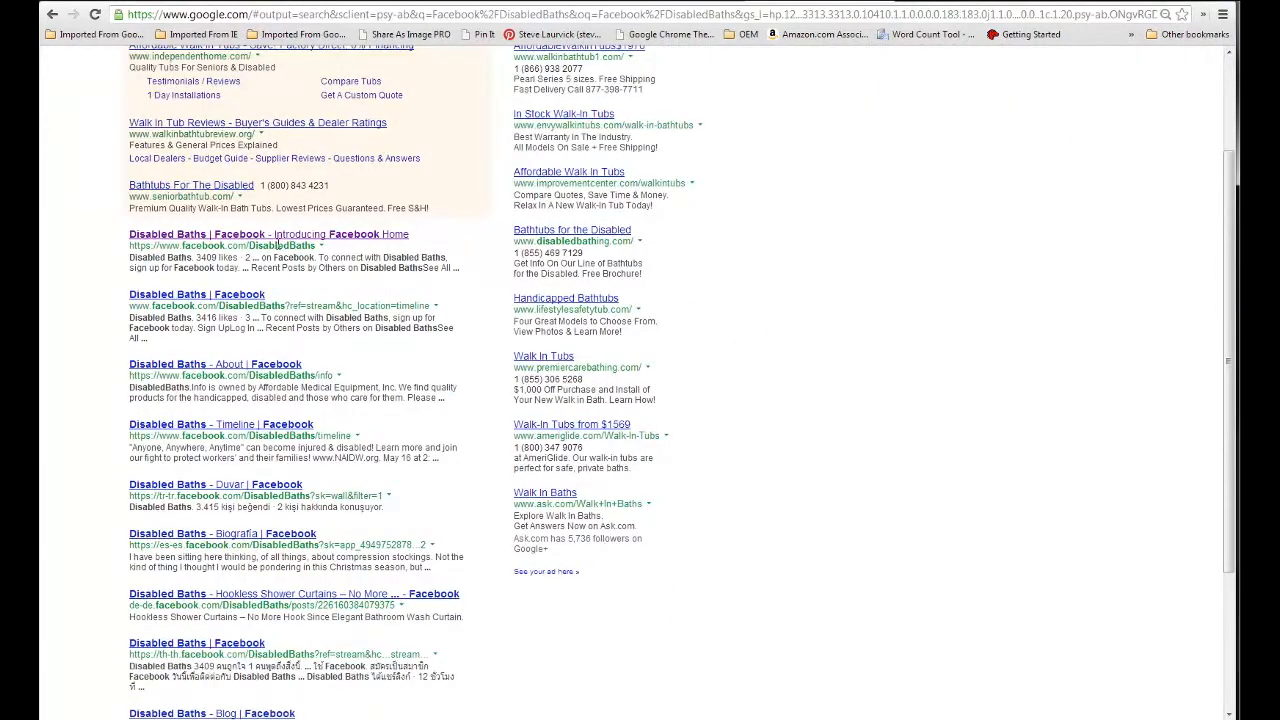
pyautogui.scroll(-2, 215, 364)
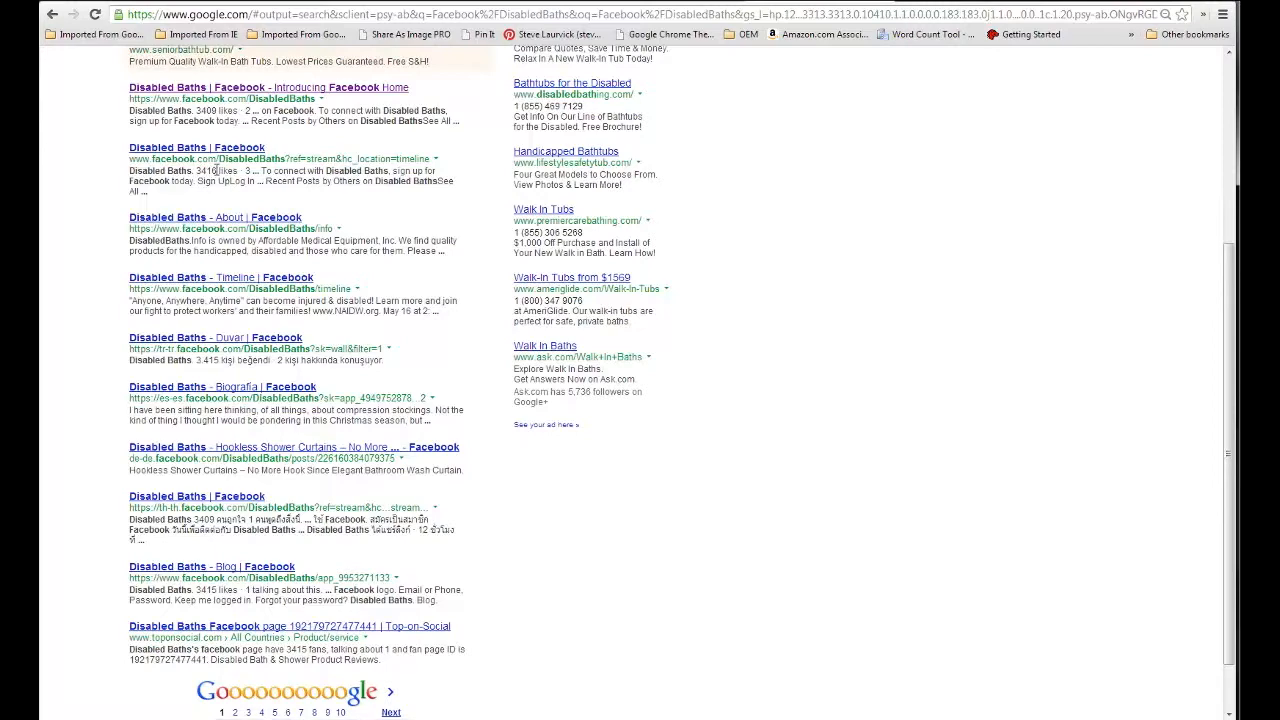
pyautogui.scroll(1, 215, 170)
pyautogui.moveTo(246, 172); pyautogui.dragTo(226, 176)
pyautogui.scroll(3, 258, 236)
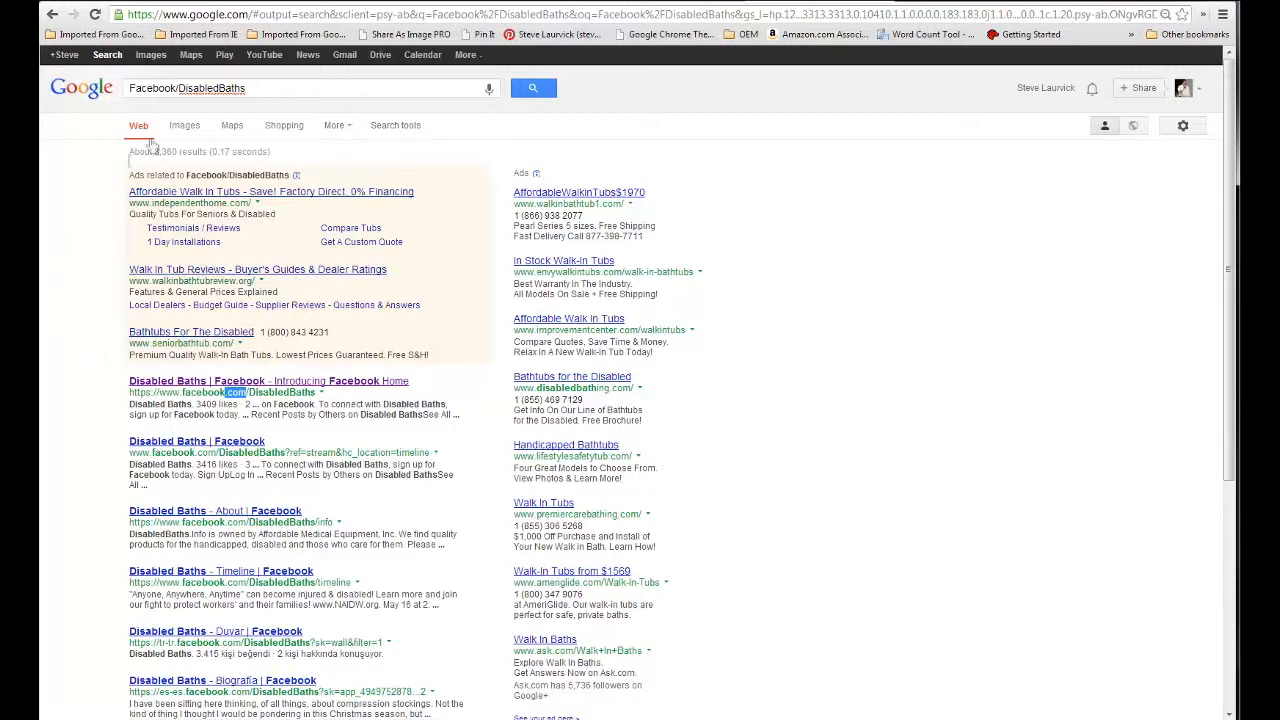
# Submit Facebook/DisabledBaths as the browser address and open the Disabled Baths Facebook page from the search results
pyautogui.click(199, 14)
pyautogui.rightClick(198, 12)
pyautogui.click(250, 85)
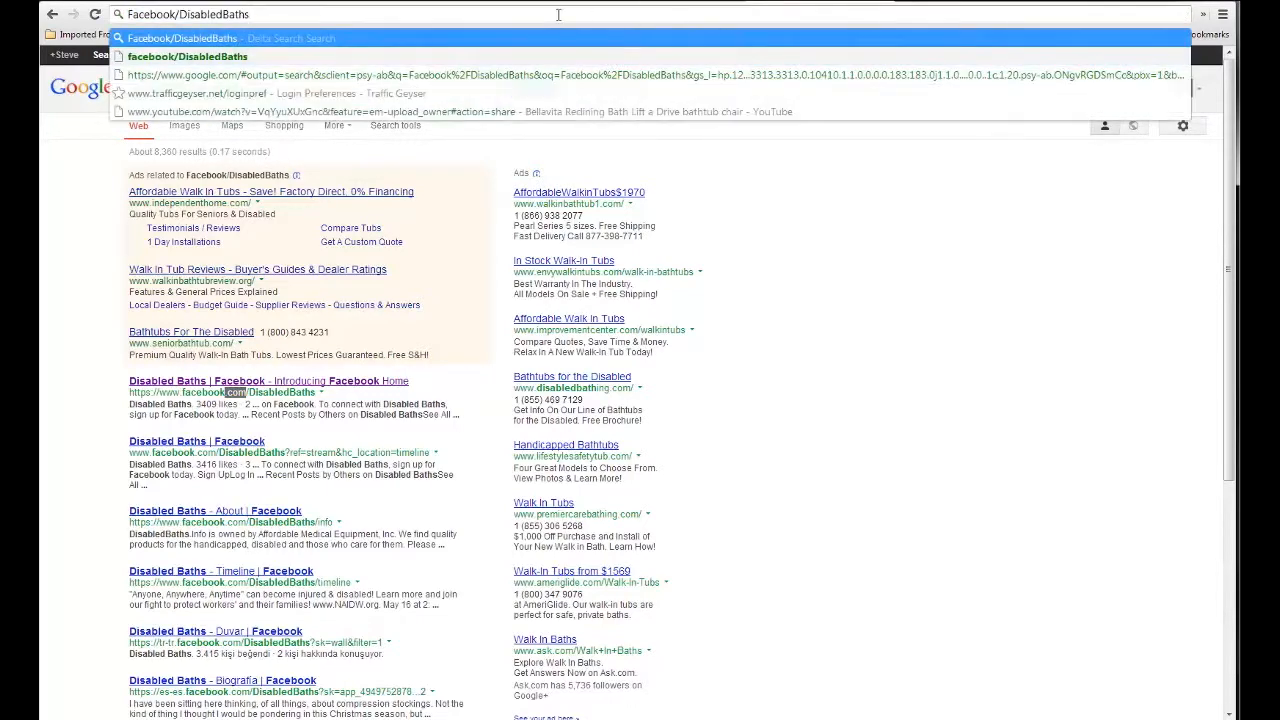
pyautogui.press('Return')
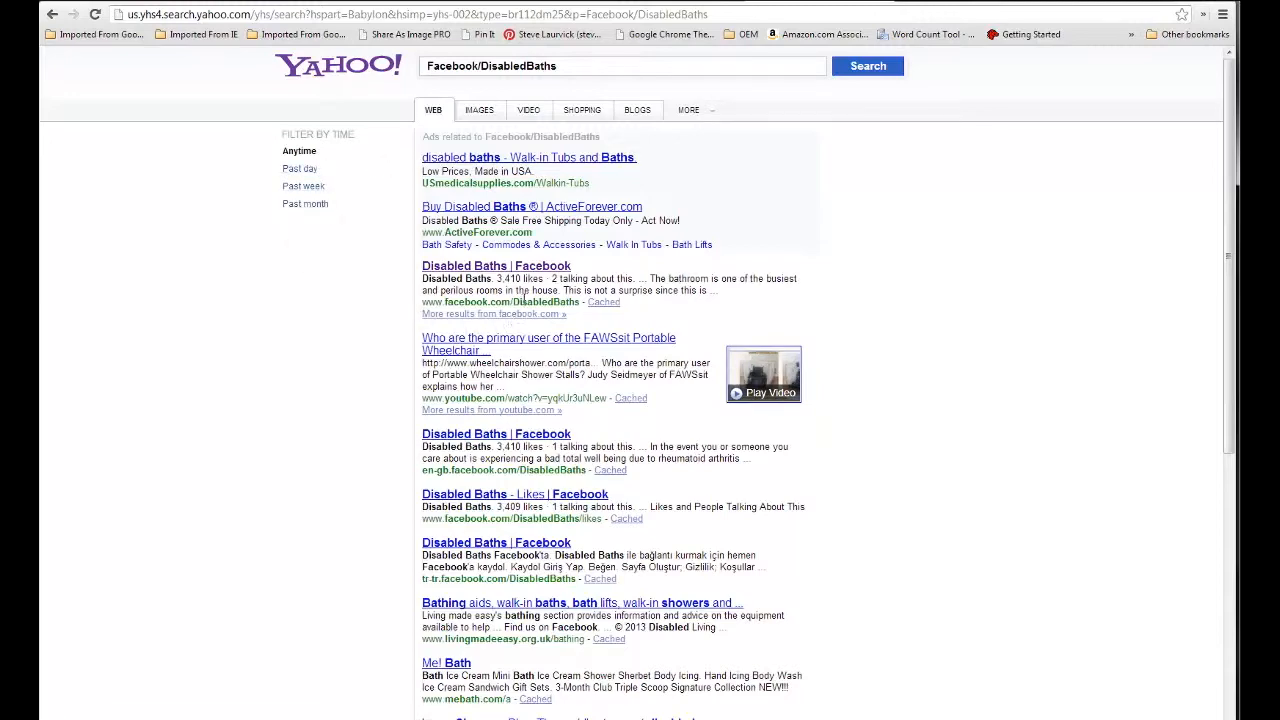
pyautogui.click(515, 276)
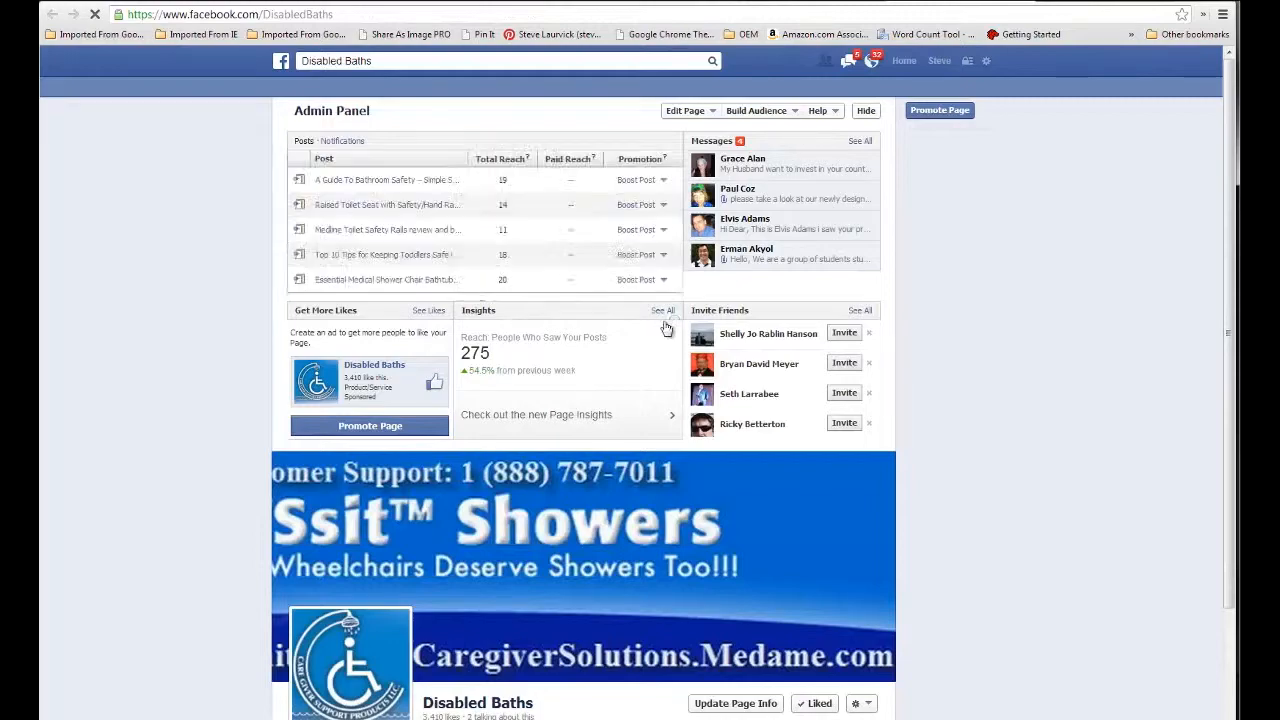
# Look through the Disabled Baths Facebook page's admin section, cover and posts, and return to the description on the video's edit page
pyautogui.scroll(-2, 655, 328)
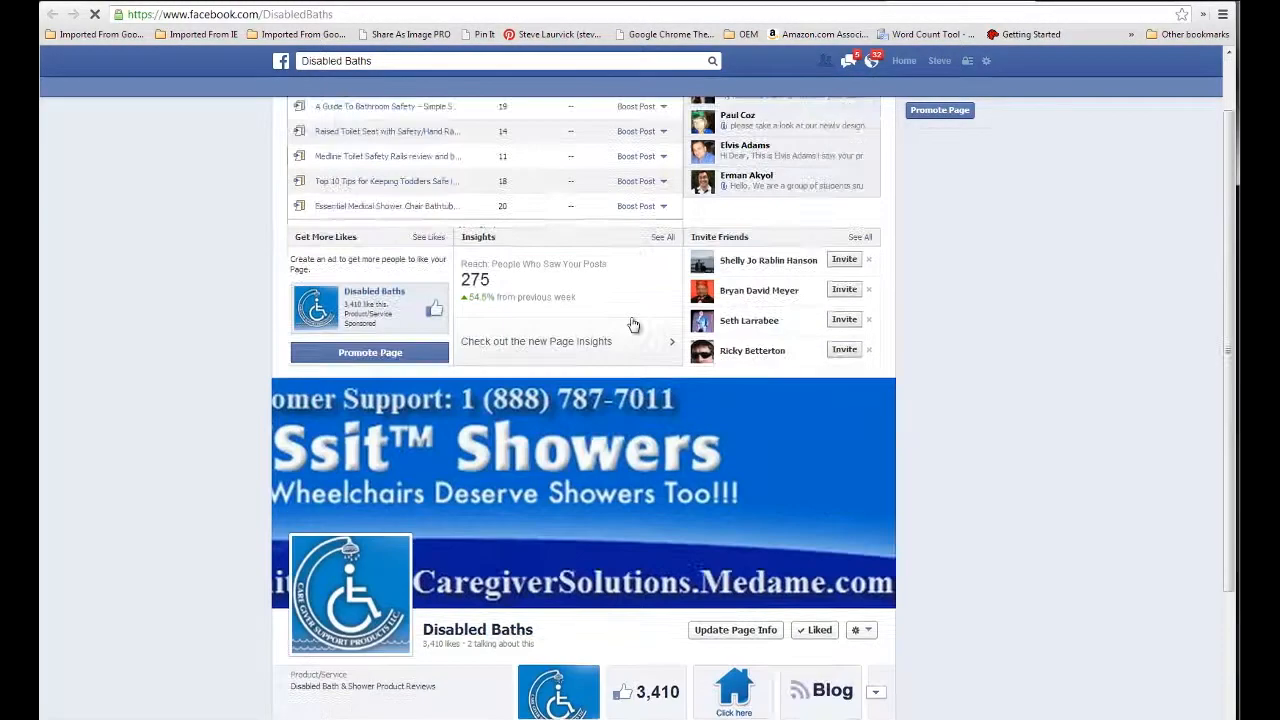
pyautogui.scroll(-2, 630, 328)
pyautogui.scroll(-2, 625, 327)
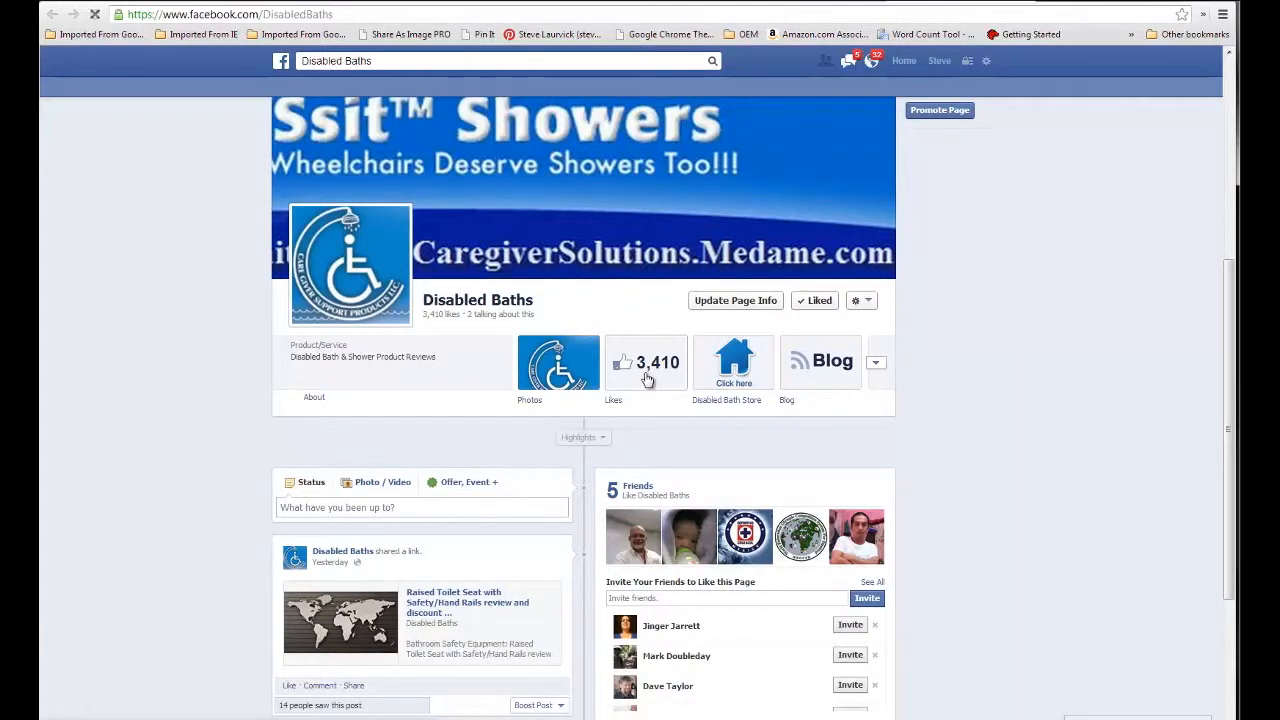
pyautogui.scroll(2, 620, 363)
pyautogui.scroll(3, 610, 357)
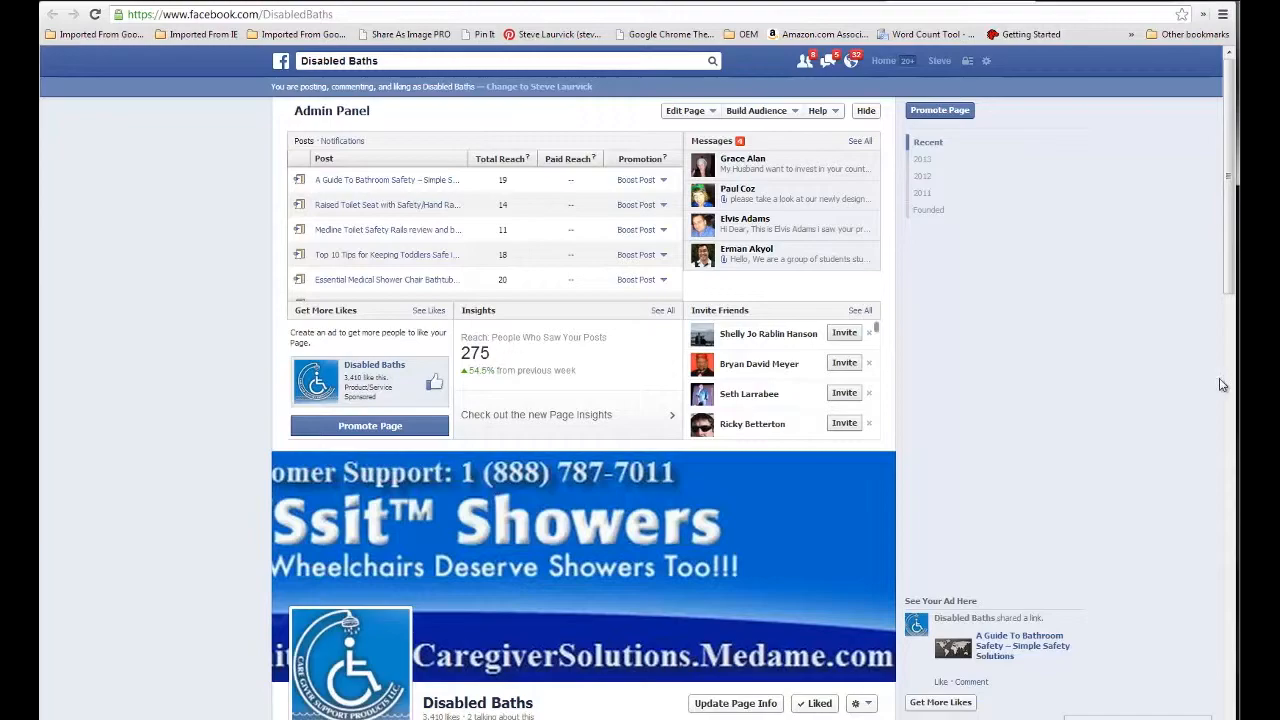
pyautogui.scroll(-3, 1135, 395)
pyautogui.scroll(-10, 1135, 395)
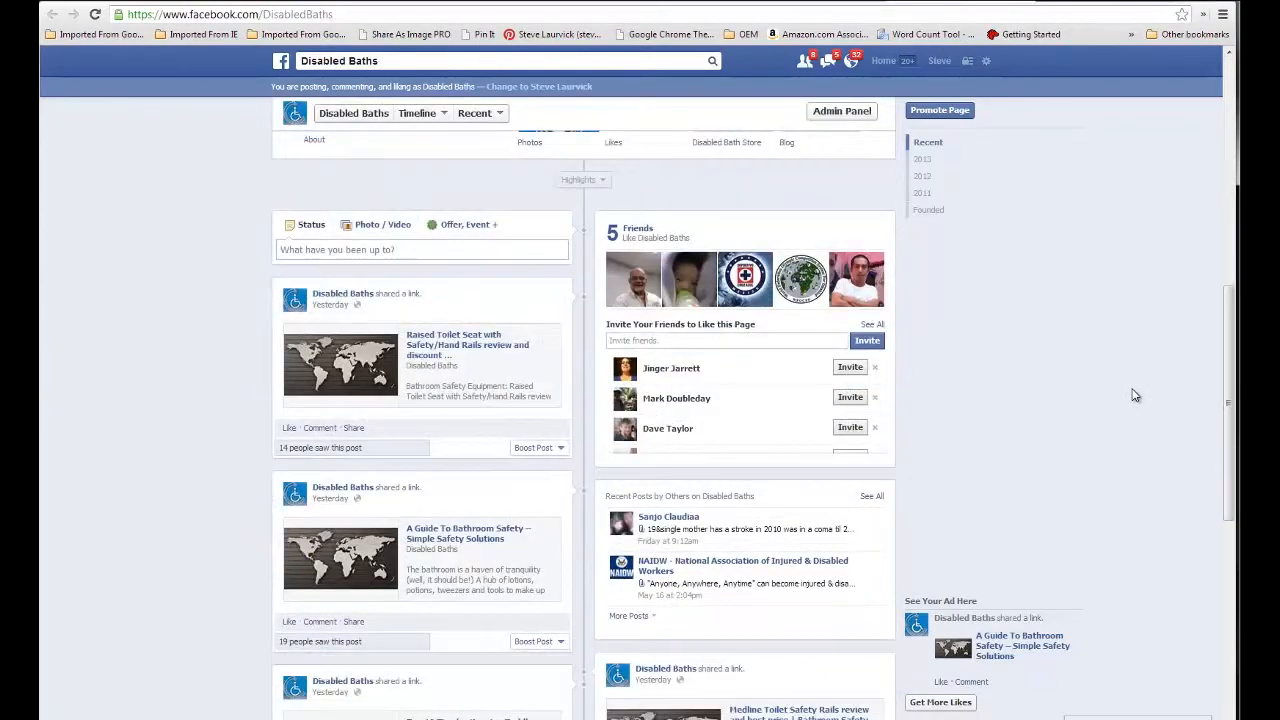
pyautogui.scroll(10, 1135, 395)
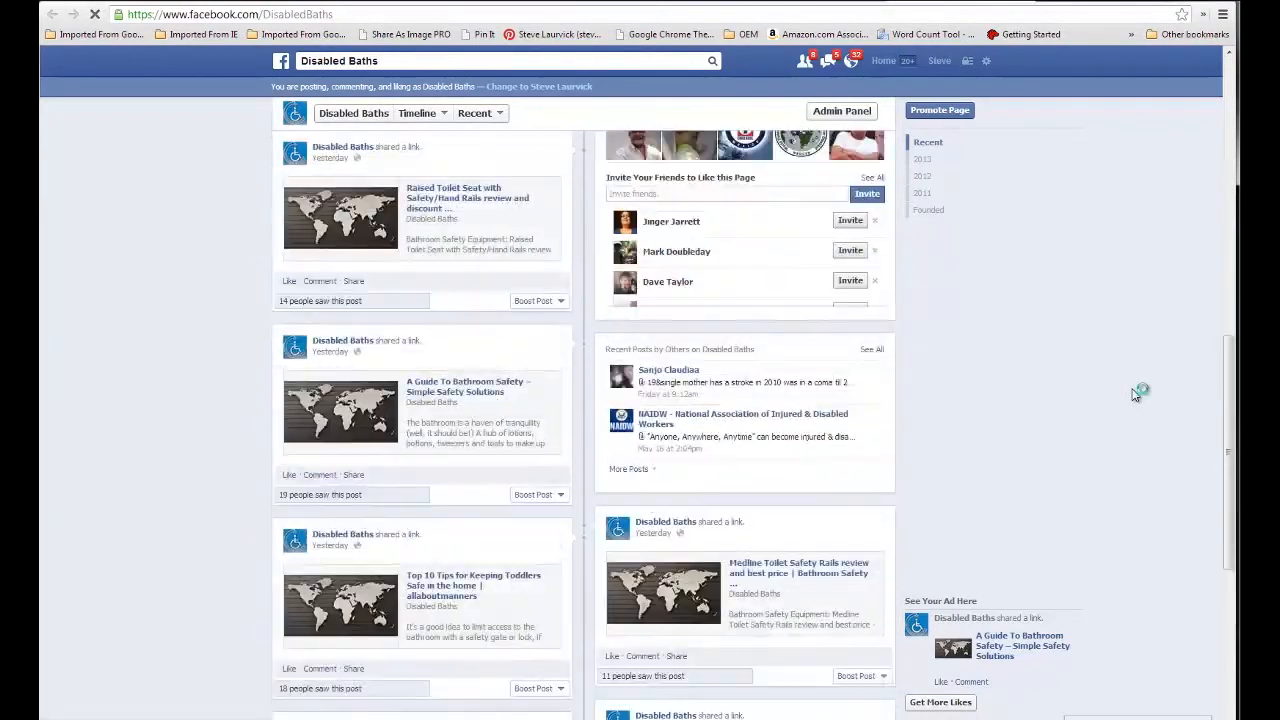
pyautogui.scroll(1, 1135, 395)
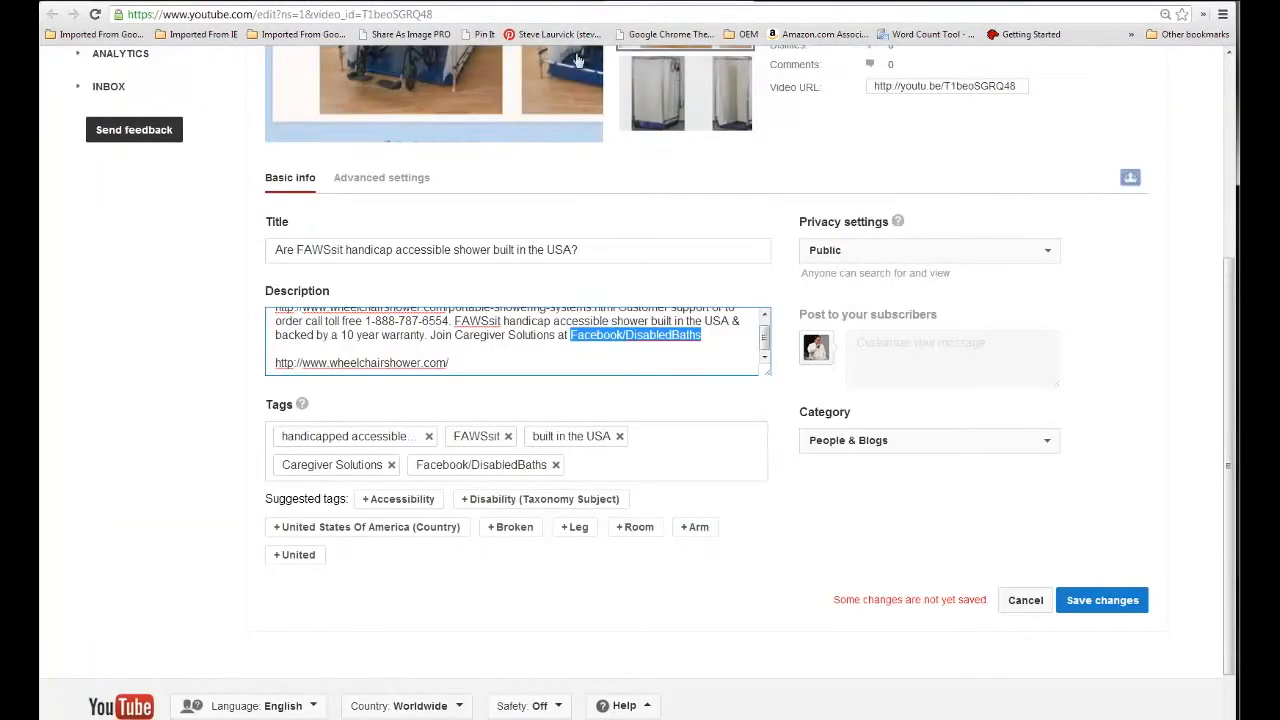
pyautogui.click(535, 357)
pyautogui.click(473, 376)
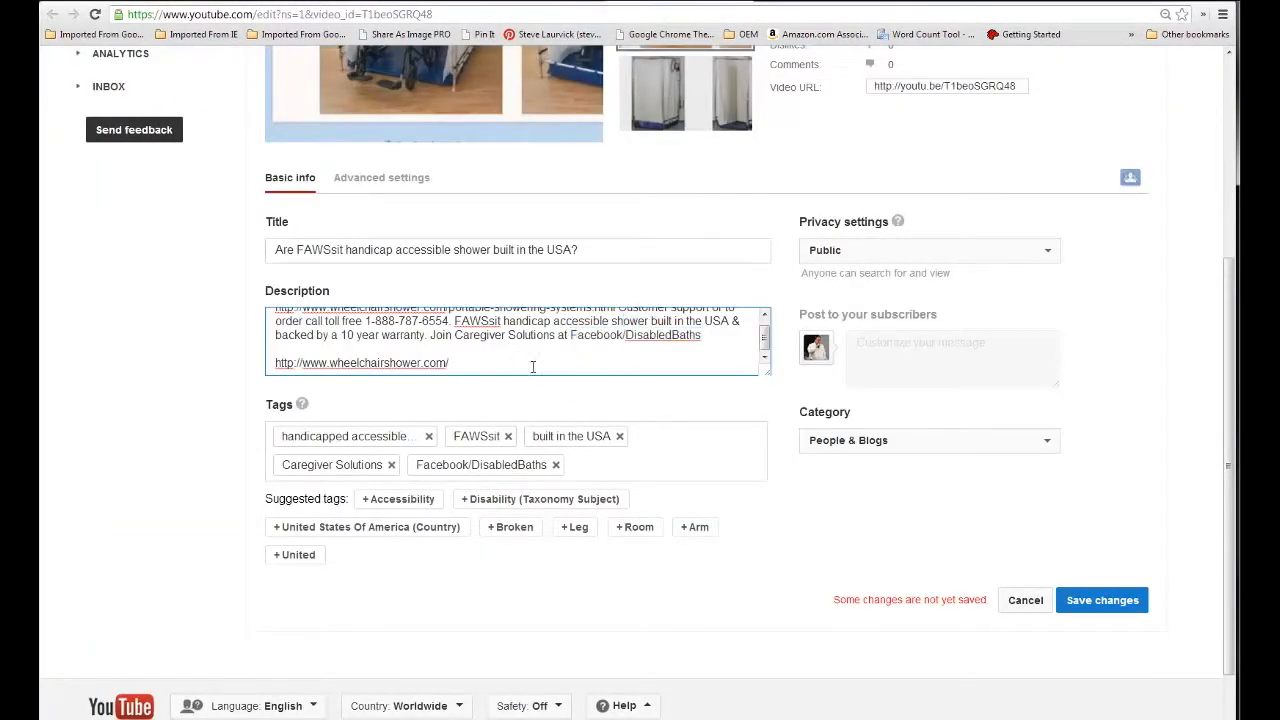
# Review the FAWSsit video's title and the description's wheelchairshower.com links, toll-free number and Caregiver Solutions Facebook reference
pyautogui.click(419, 250)
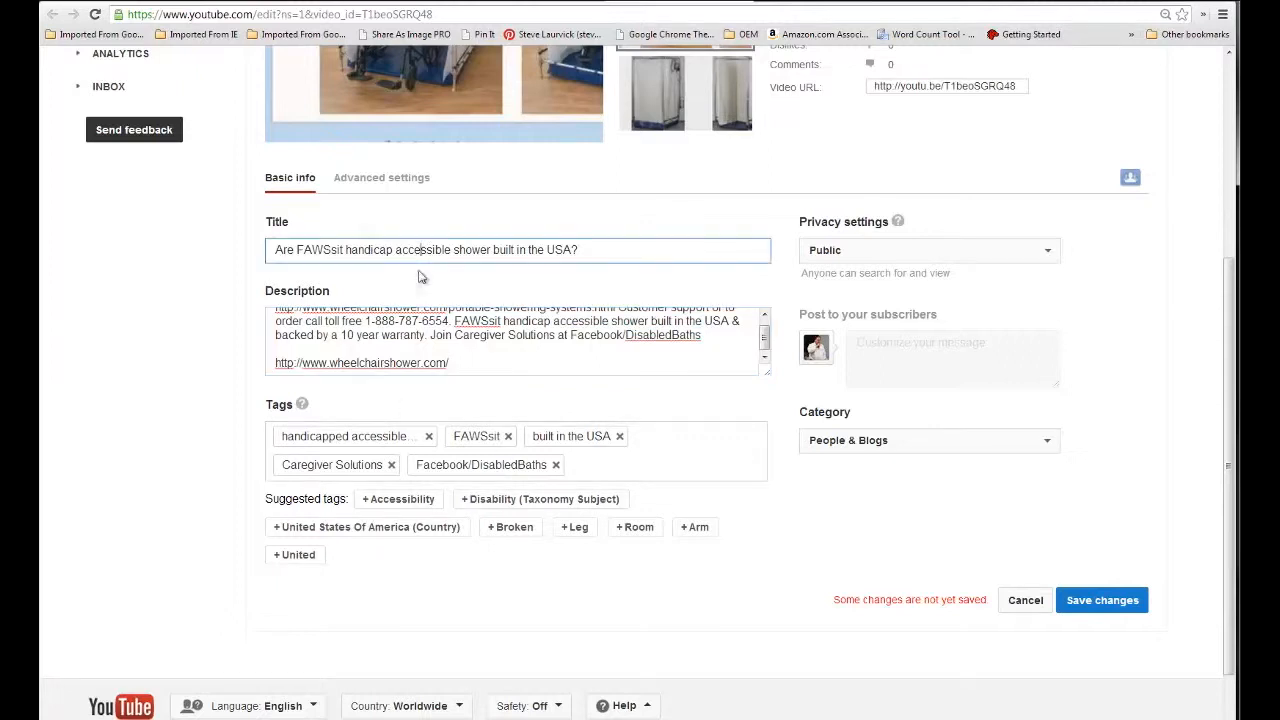
pyautogui.click(437, 342)
pyautogui.moveTo(460, 365); pyautogui.dragTo(262, 366)
pyautogui.scroll(2, 470, 360)
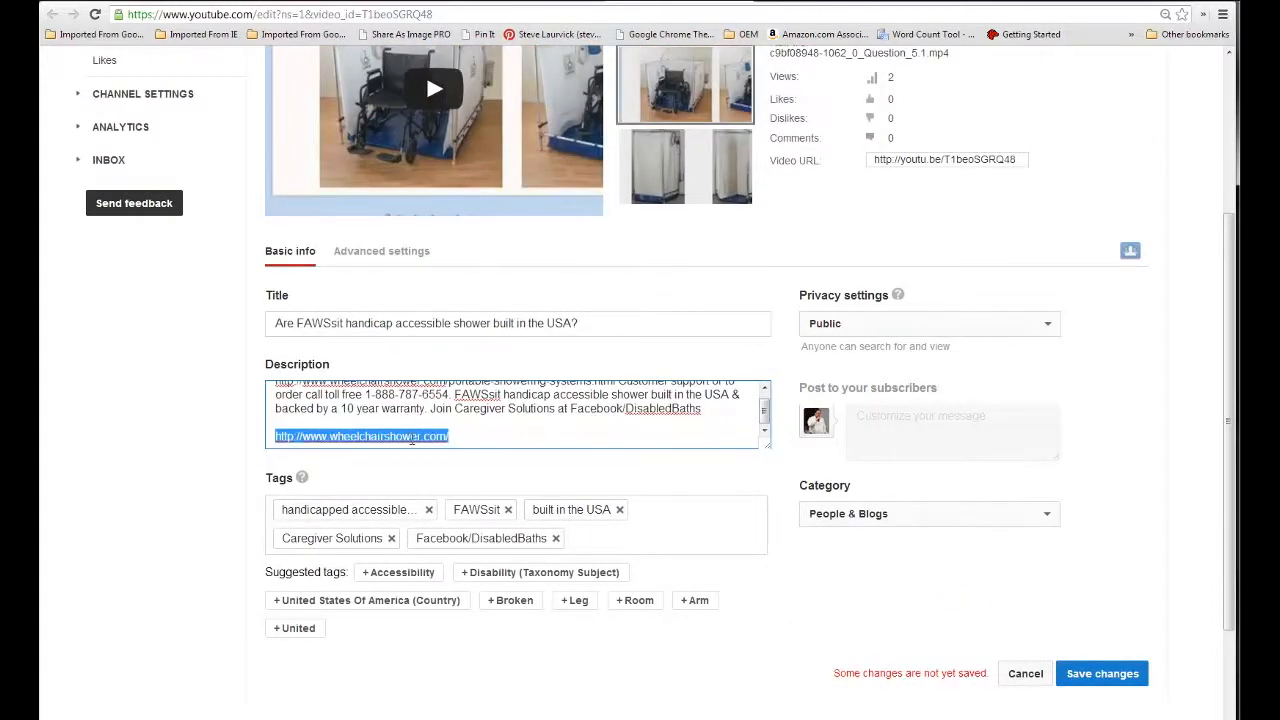
pyautogui.scroll(1, 476, 418)
pyautogui.moveTo(450, 406); pyautogui.dragTo(366, 407)
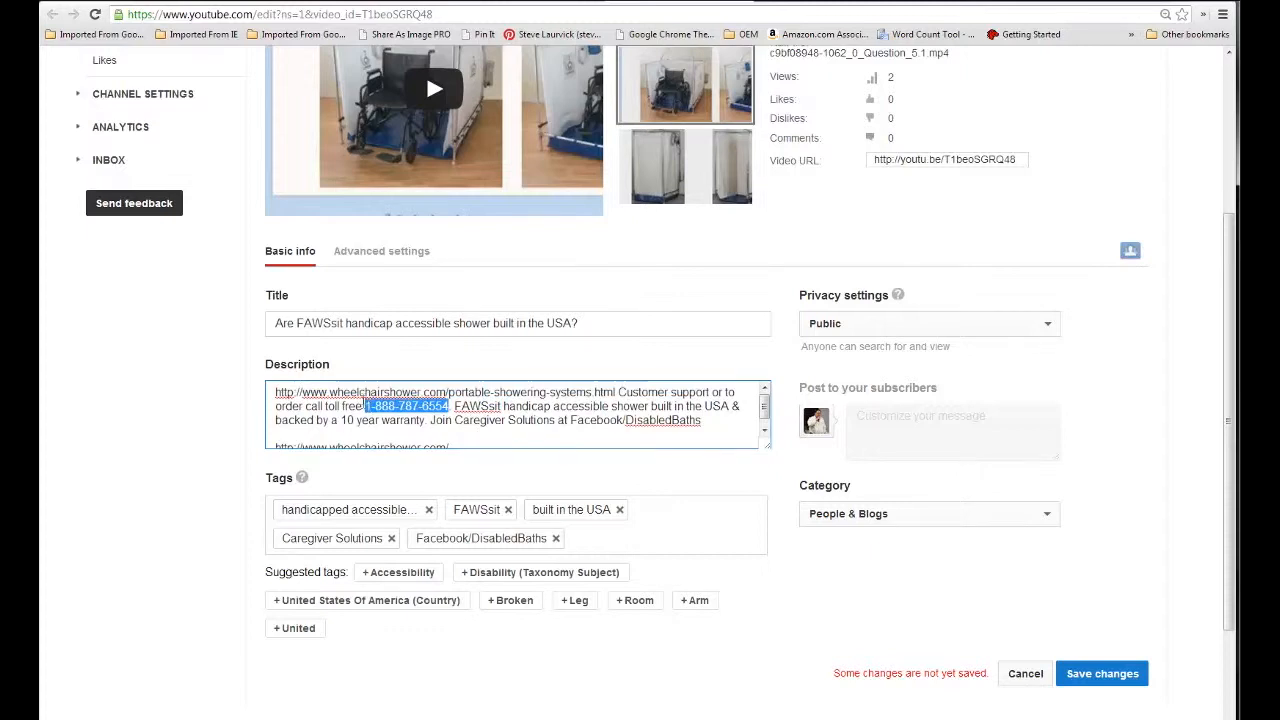
pyautogui.moveTo(617, 392); pyautogui.dragTo(246, 396)
pyautogui.moveTo(703, 420); pyautogui.dragTo(460, 420)
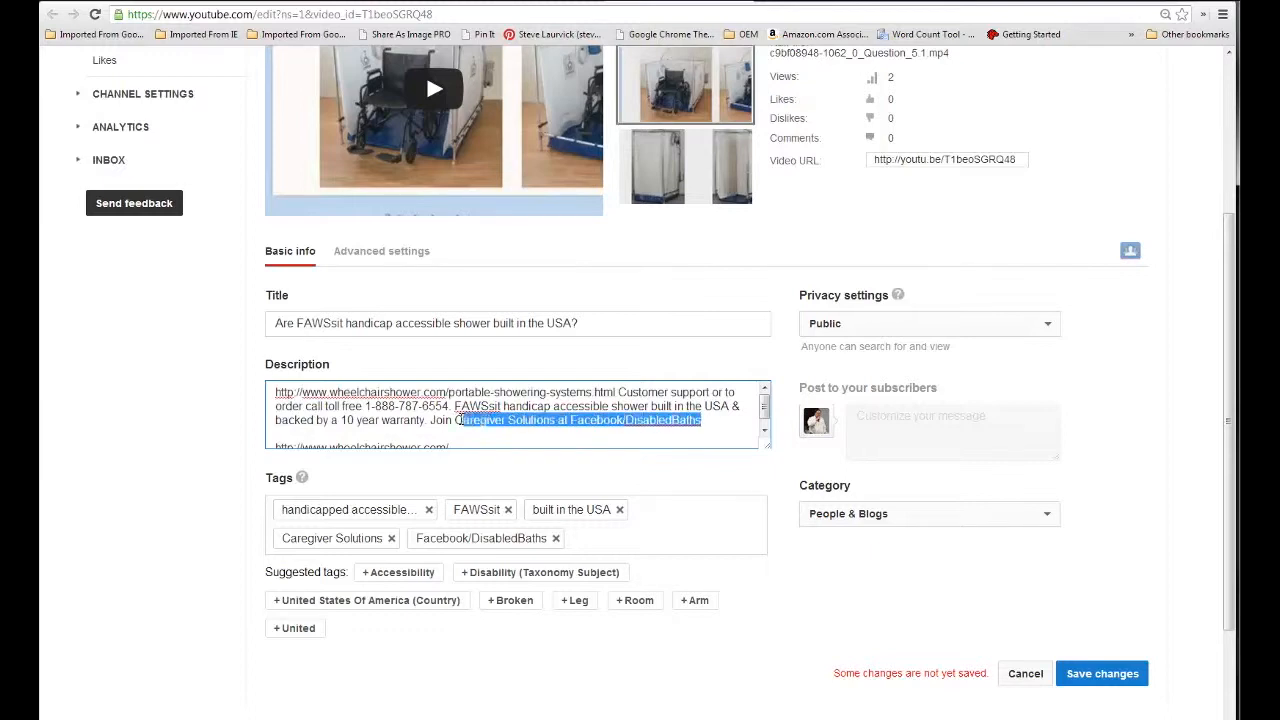
pyautogui.click(588, 431)
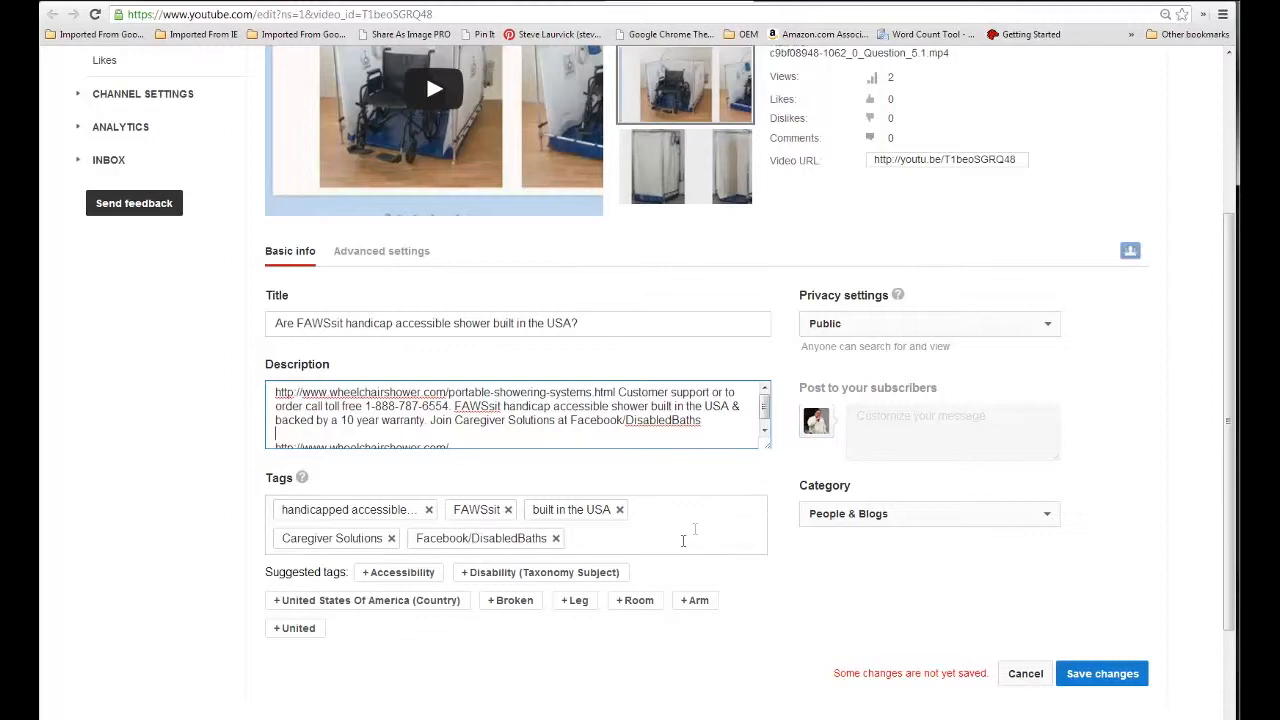
# Save the changes made to the FAWSsit handicap accessible shower video
pyautogui.scroll(-2, 1135, 615)
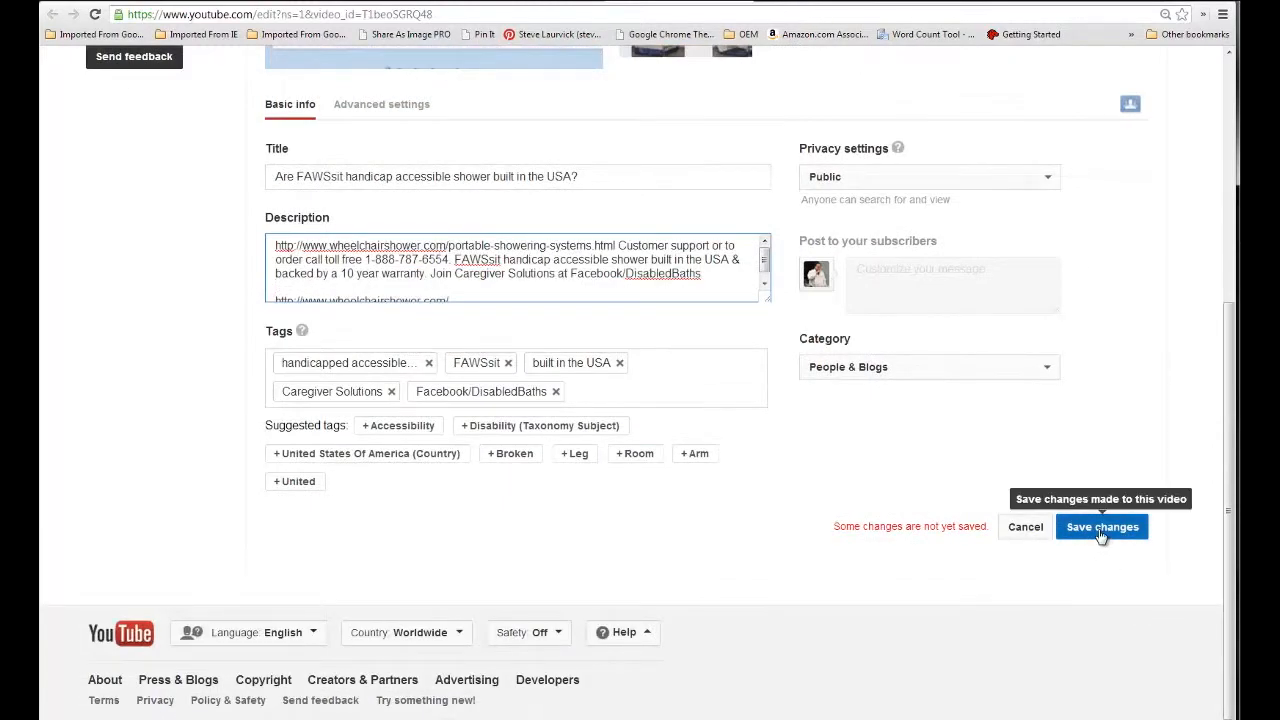
pyautogui.click(1100, 535)
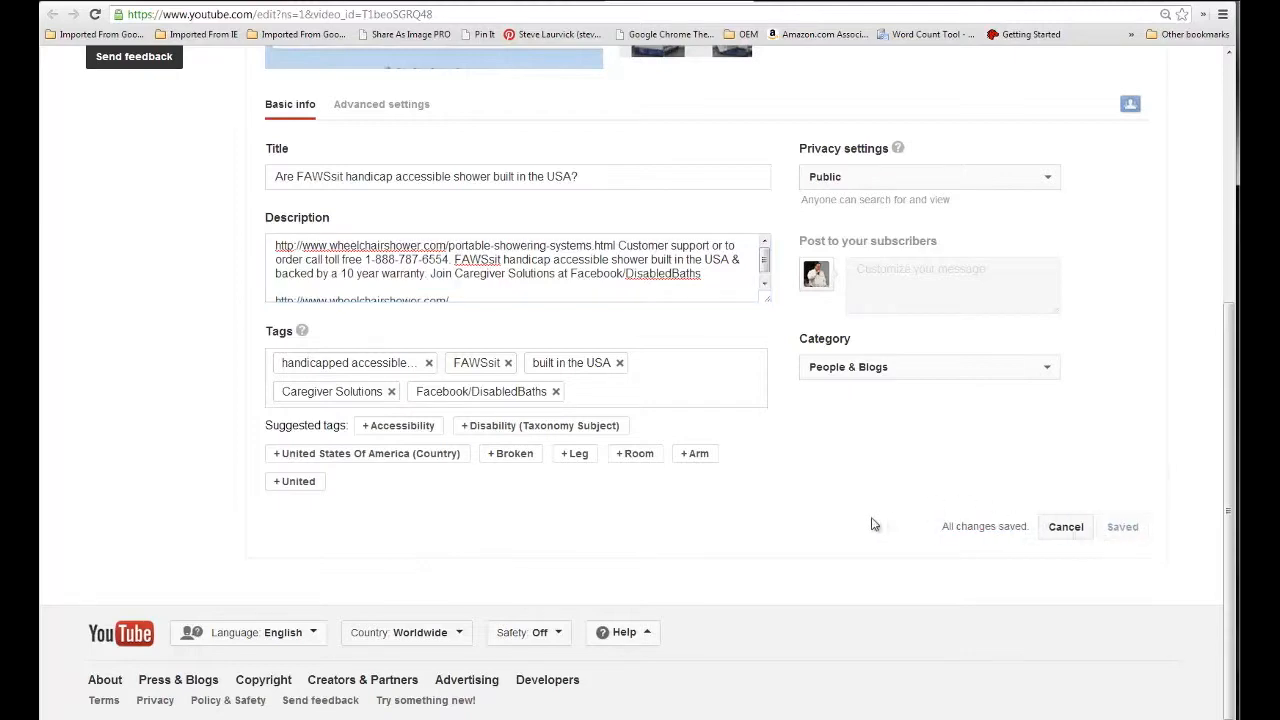
pyautogui.scroll(3, 851, 514)
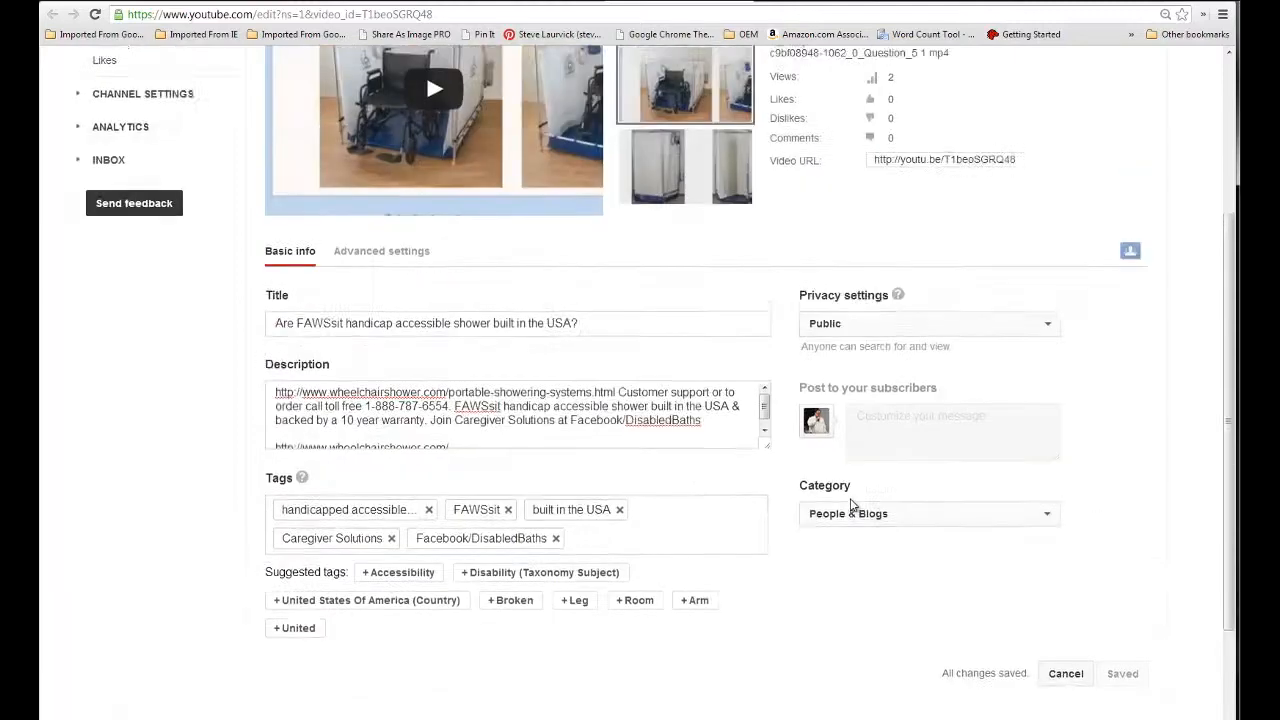
# Return to the uploads list and open the Clamp On Tub Grab Bar video's edit page in a new tab
pyautogui.scroll(2, 843, 505)
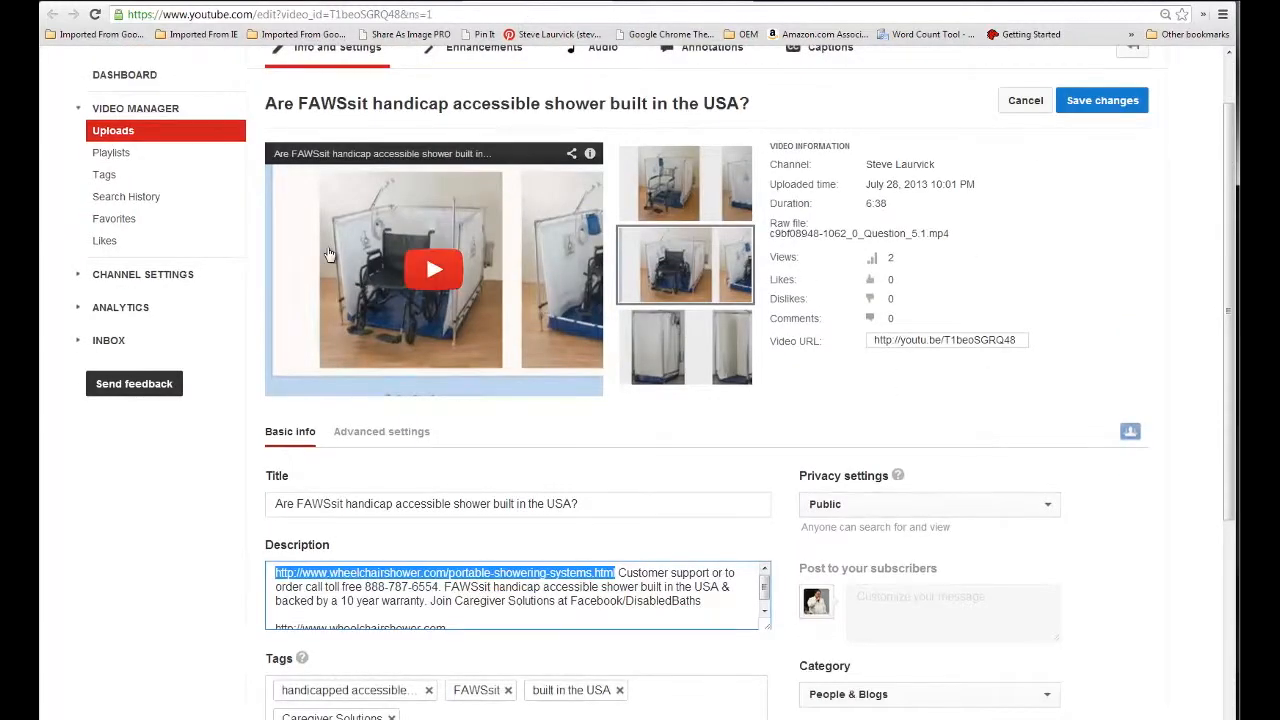
pyautogui.click(210, 480)
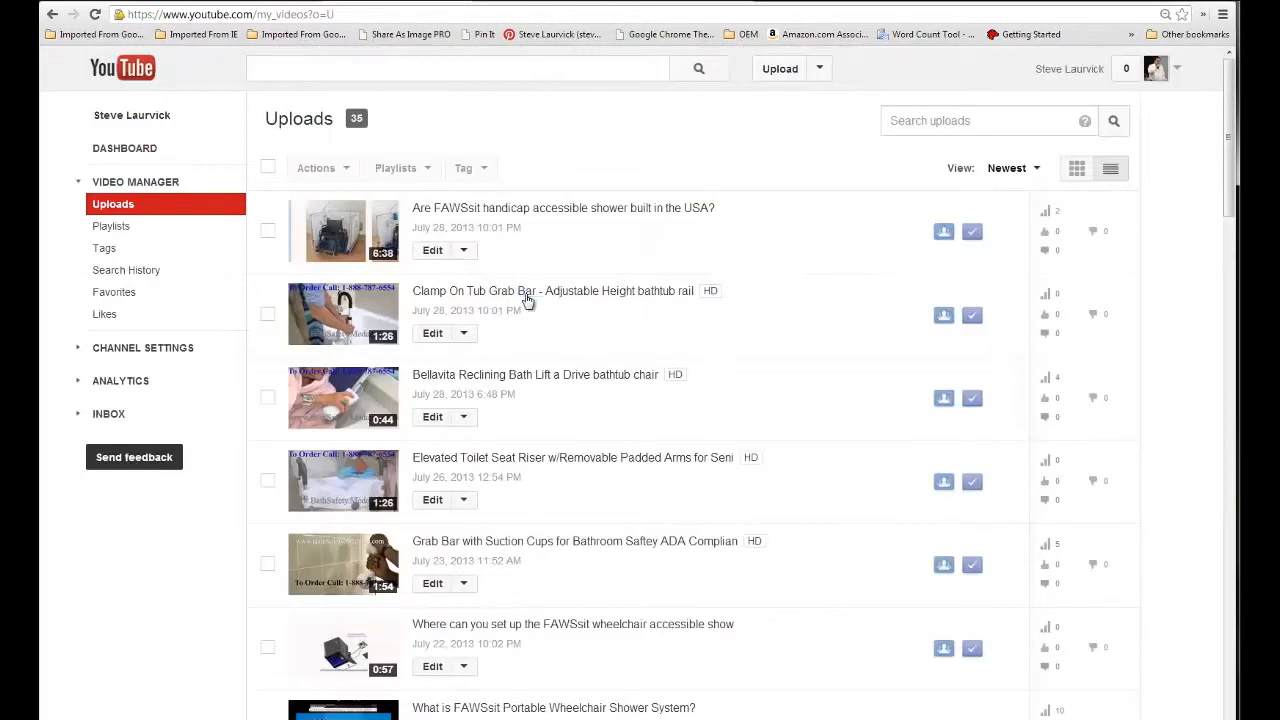
pyautogui.rightClick(432, 337)
pyautogui.click(468, 337)
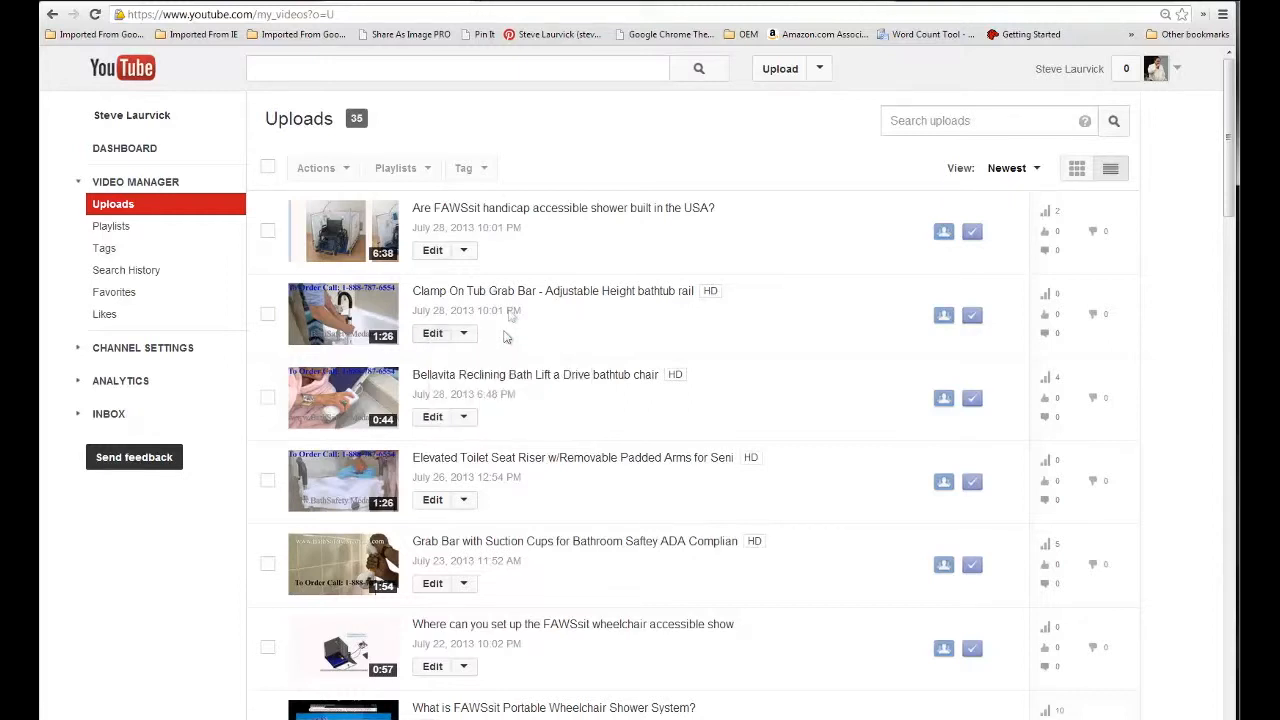
pyautogui.click(535, 3)
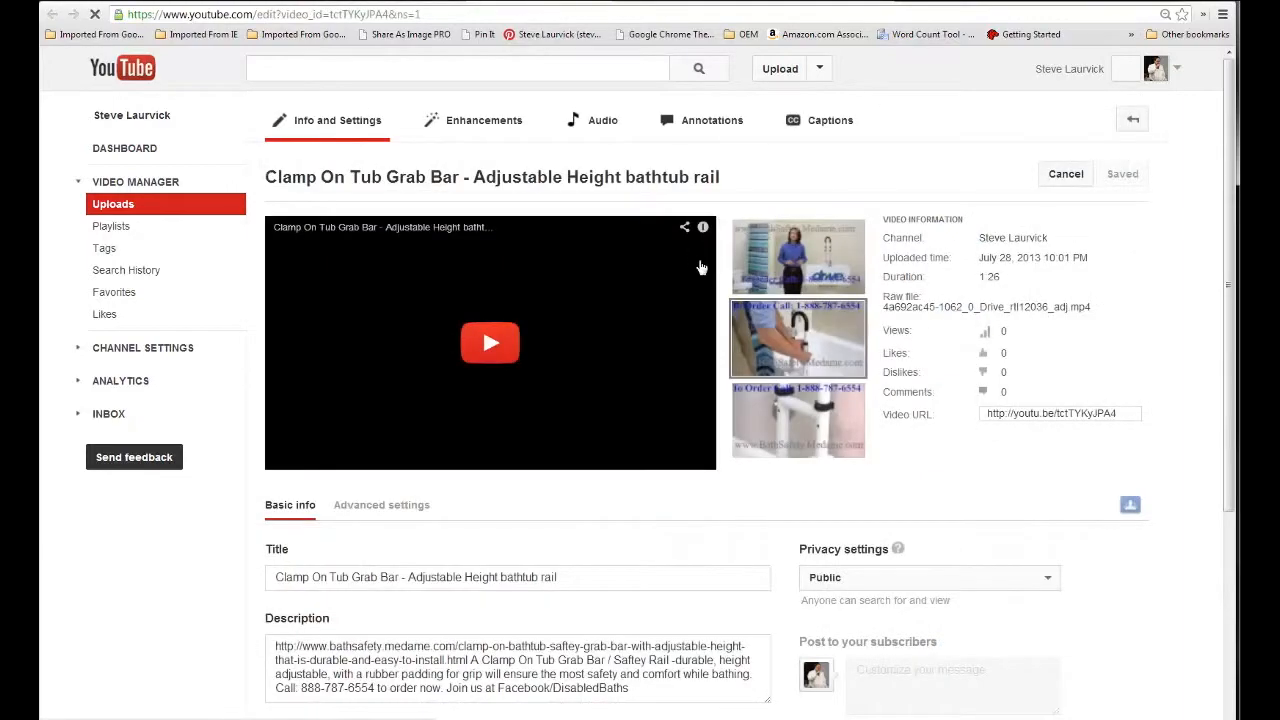
# Check the Clamp On Tub Grab Bar video's details and add Facebook/DisabledBaths, copied from its description, as a tag
pyautogui.scroll(-2, 720, 310)
pyautogui.scroll(2, 742, 352)
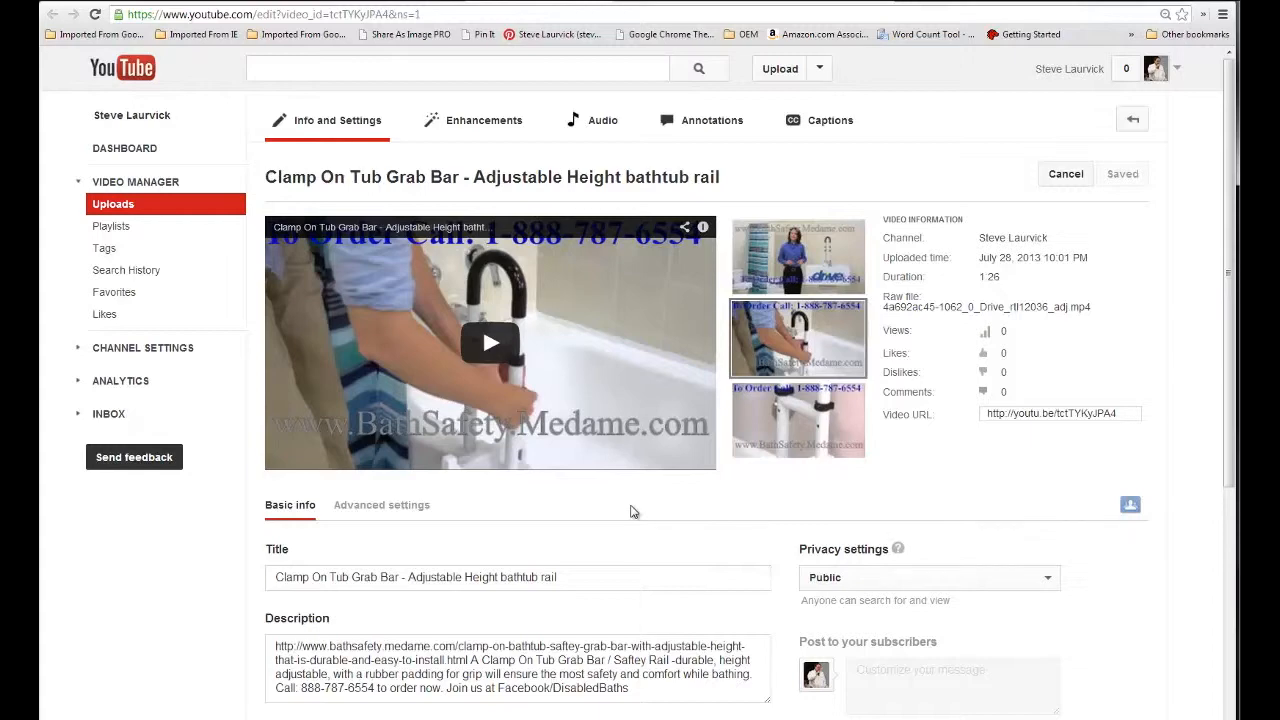
pyautogui.scroll(-3, 630, 512)
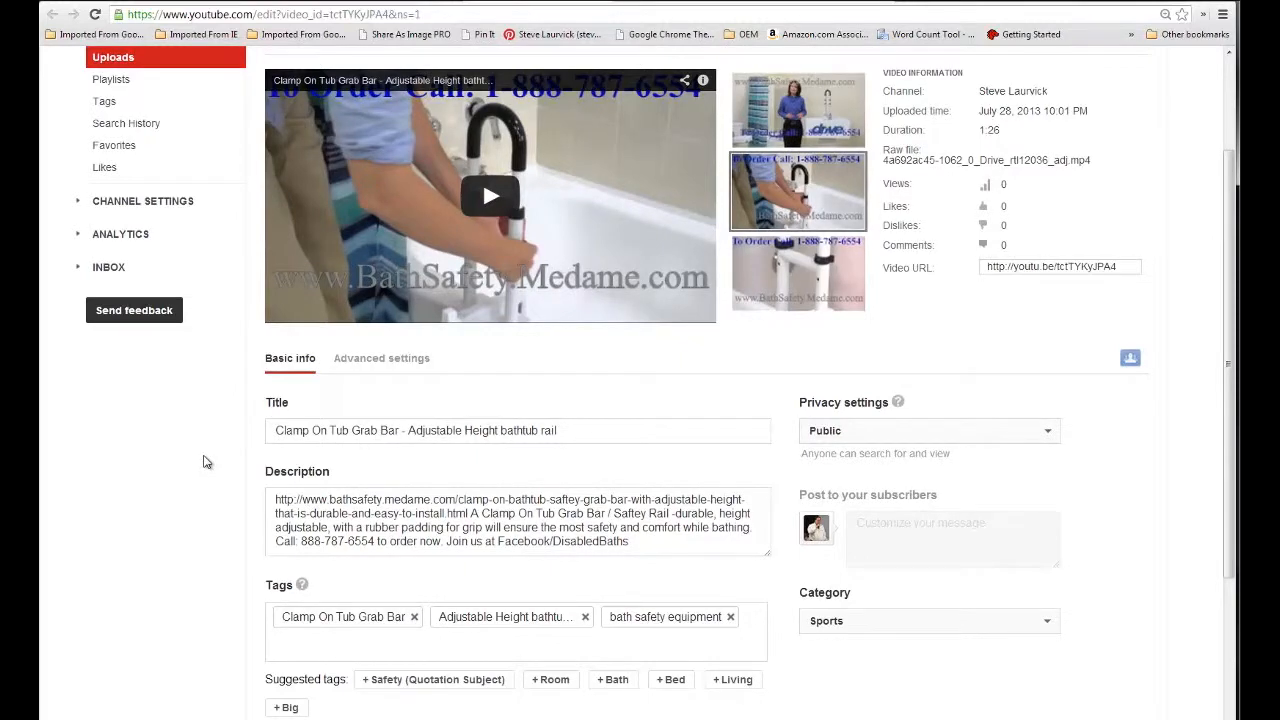
pyautogui.scroll(-3, 203, 462)
pyautogui.scroll(4, 203, 462)
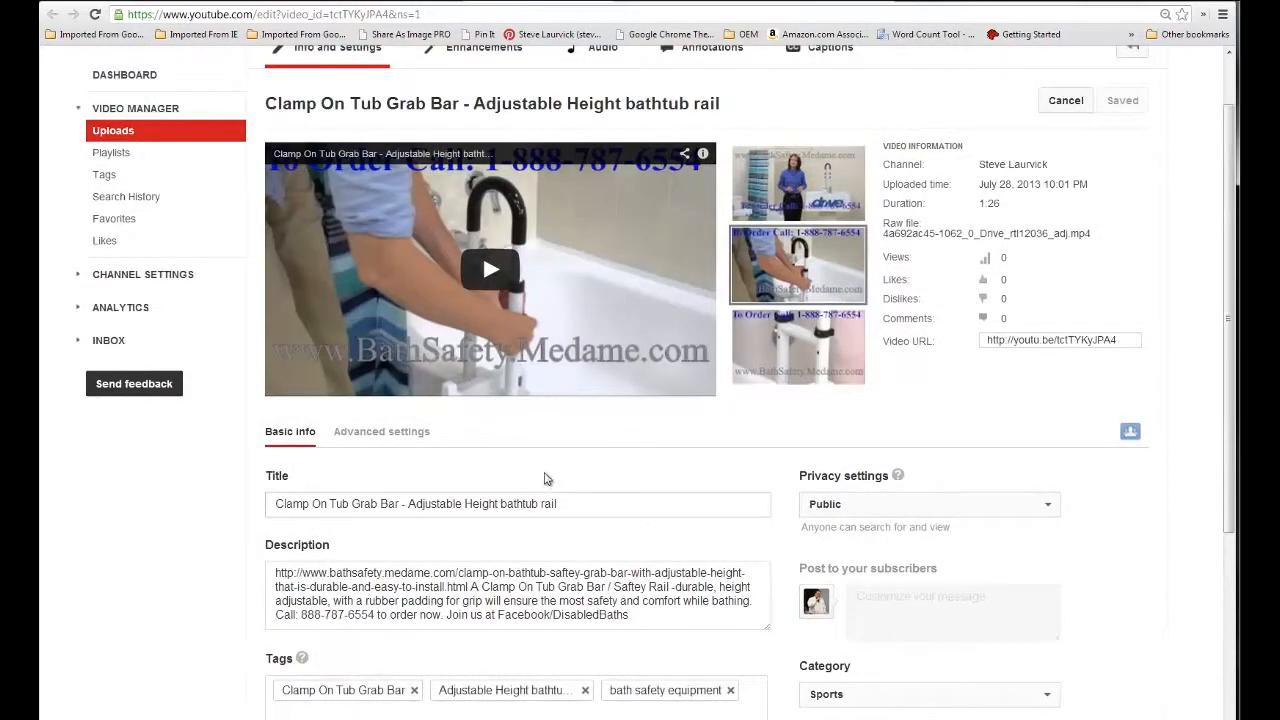
pyautogui.scroll(-3, 550, 480)
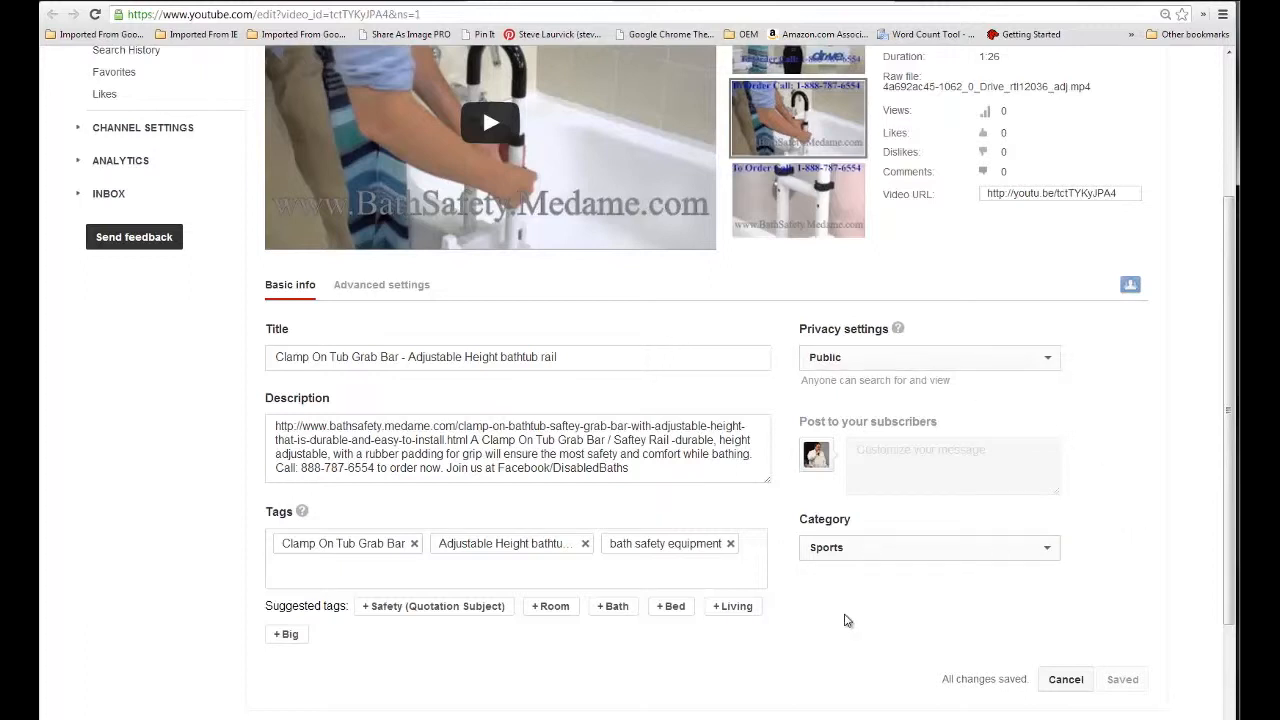
pyautogui.moveTo(630, 468); pyautogui.dragTo(496, 469)
pyautogui.rightClick(504, 468)
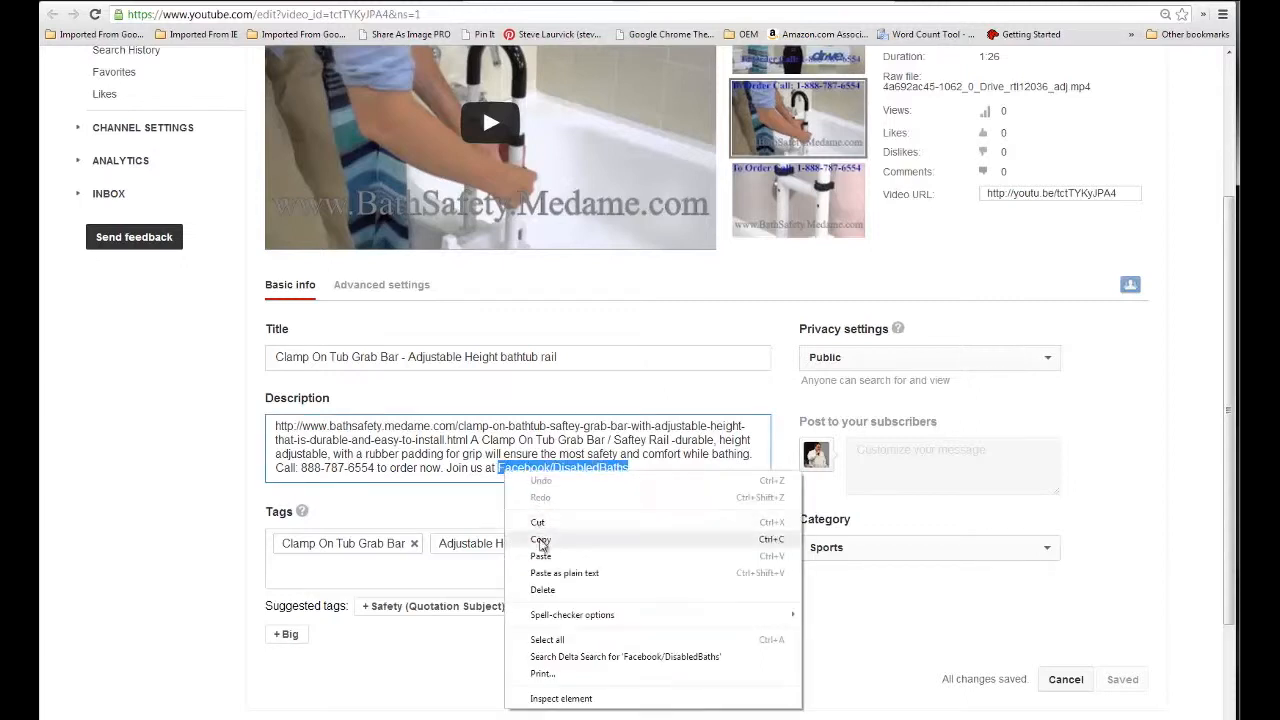
pyautogui.click(540, 534)
pyautogui.click(370, 572)
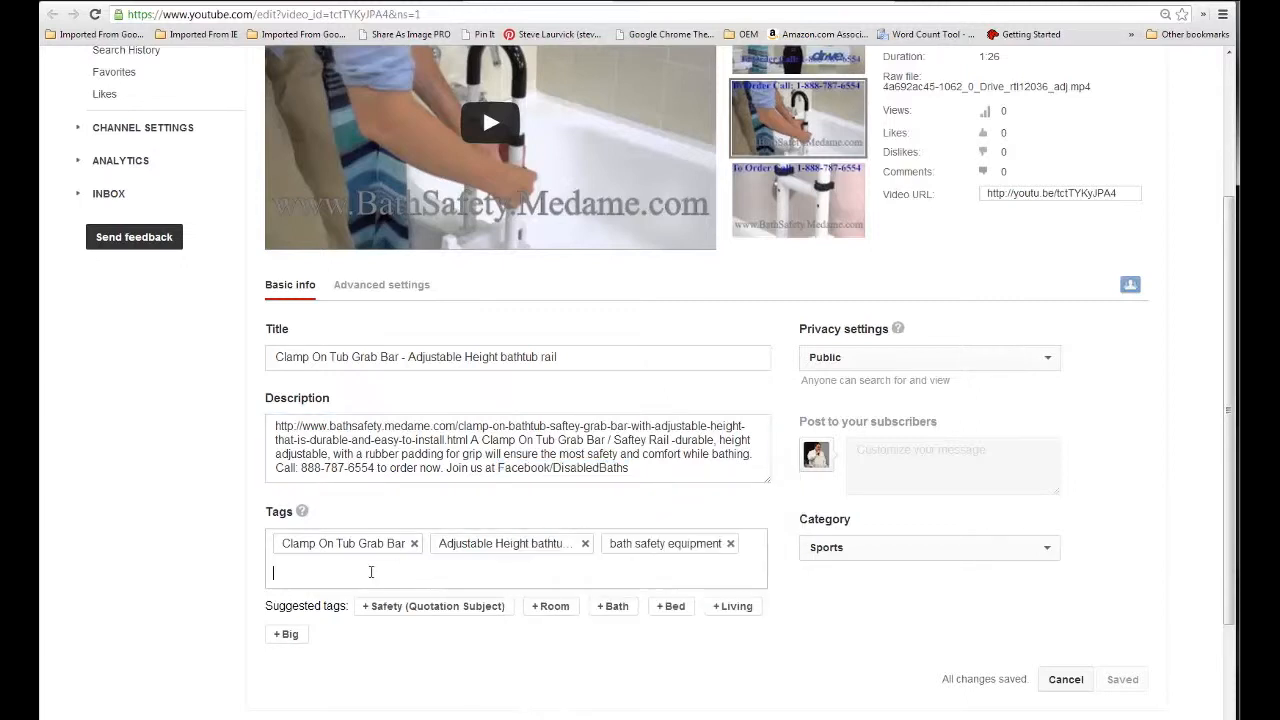
pyautogui.hotkey('ctrl', 'v')
pyautogui.press('Return')
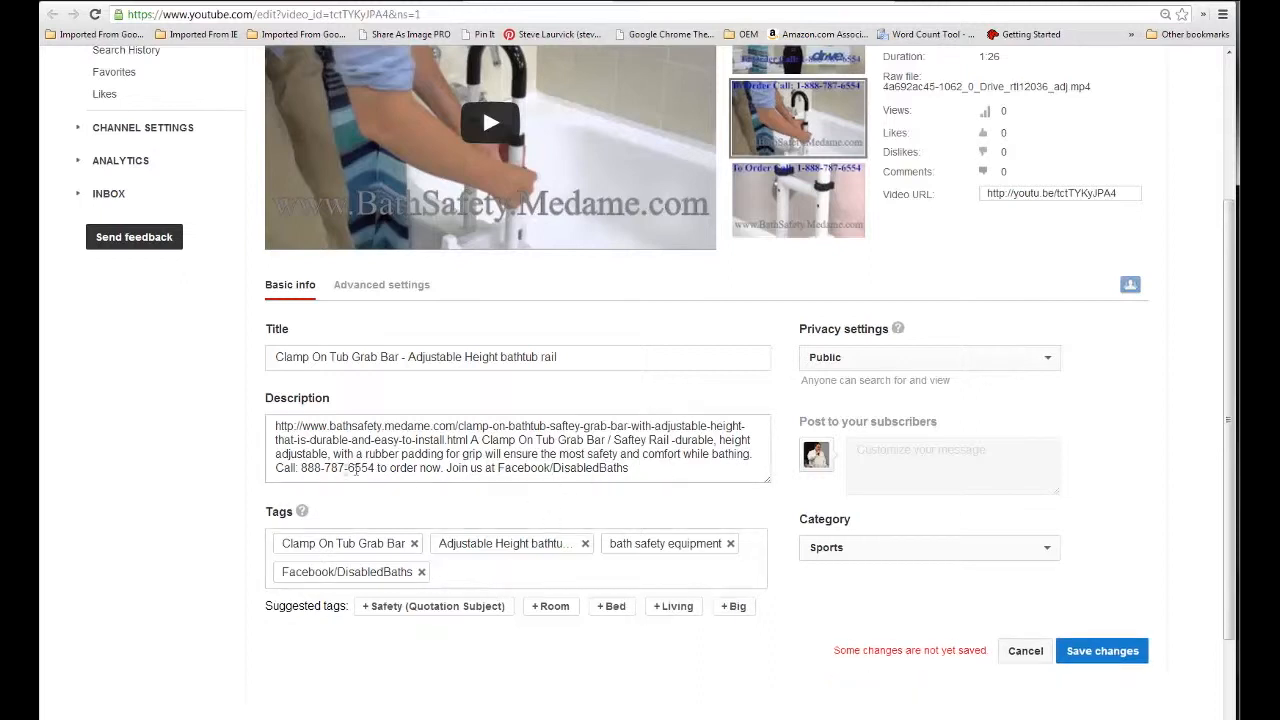
# Insert the prefix 1- before the phone number in the Clamp On Tub Grab Bar video's description
pyautogui.click(303, 468)
pyautogui.write('1-')
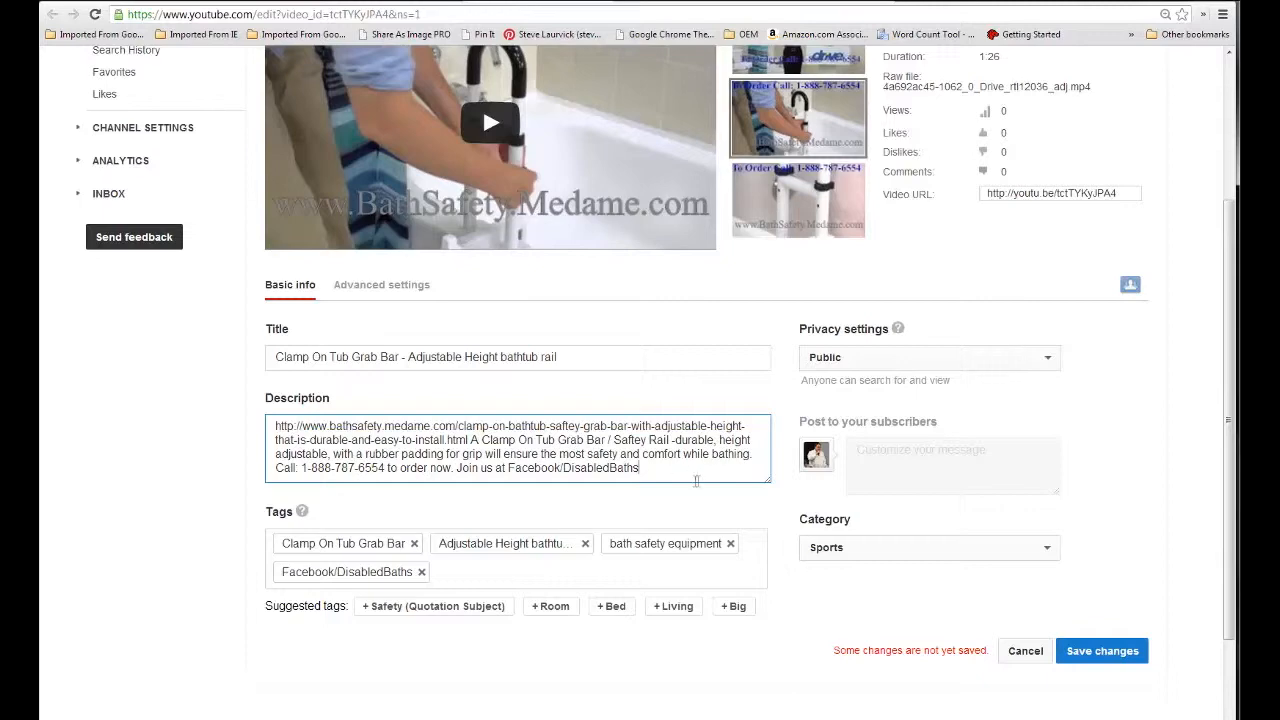
pyautogui.scroll(1, 508, 465)
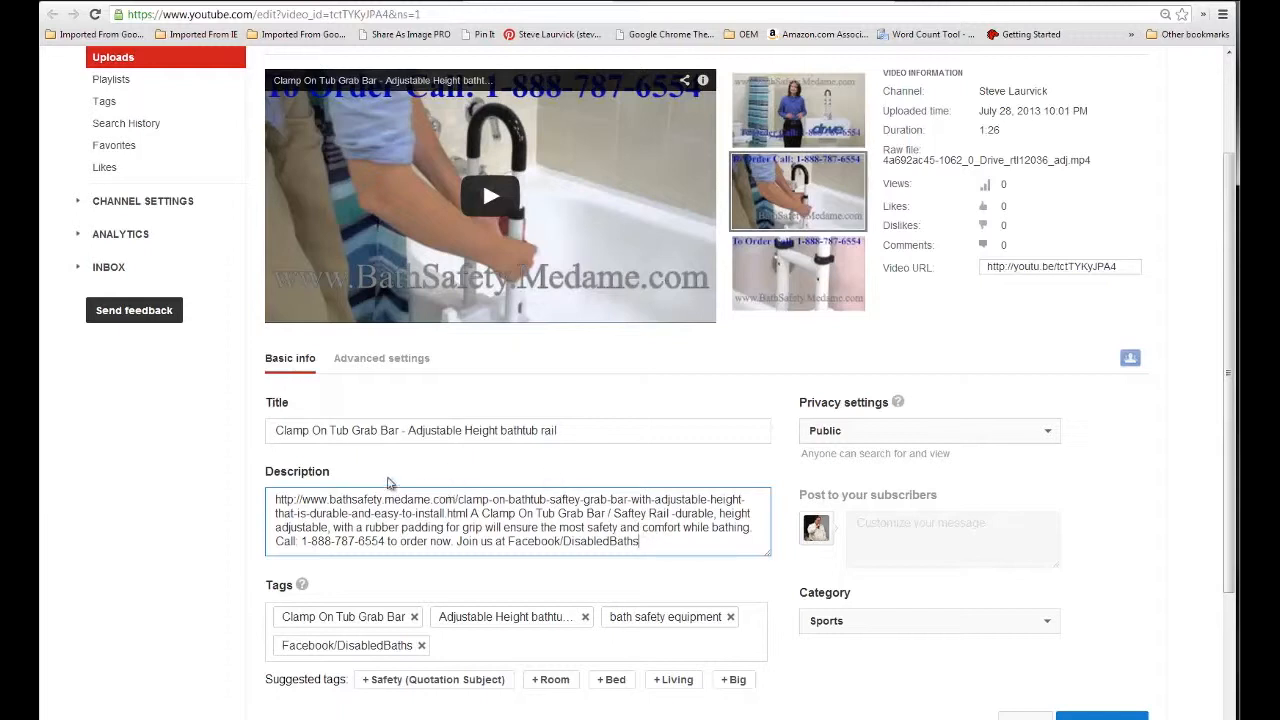
pyautogui.click(564, 431)
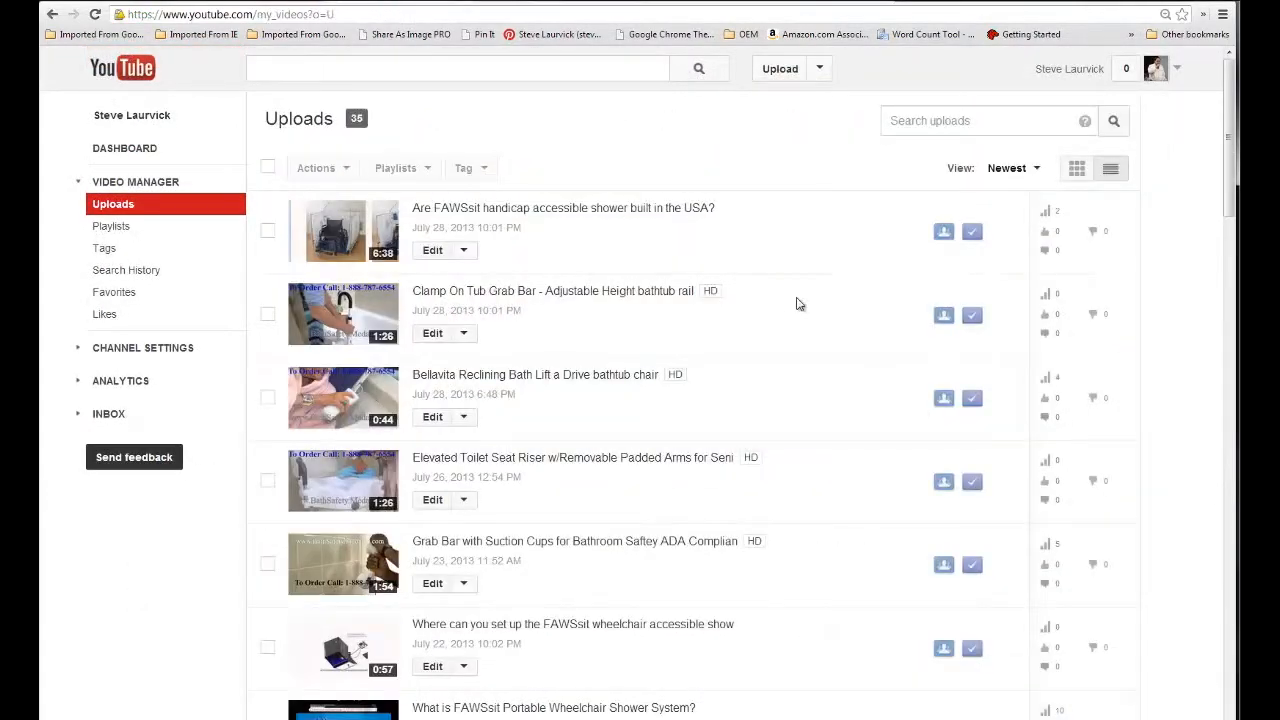
# Look through the first page of the uploads list to identify which other videos need their details reviewed
pyautogui.scroll(-3, 795, 303)
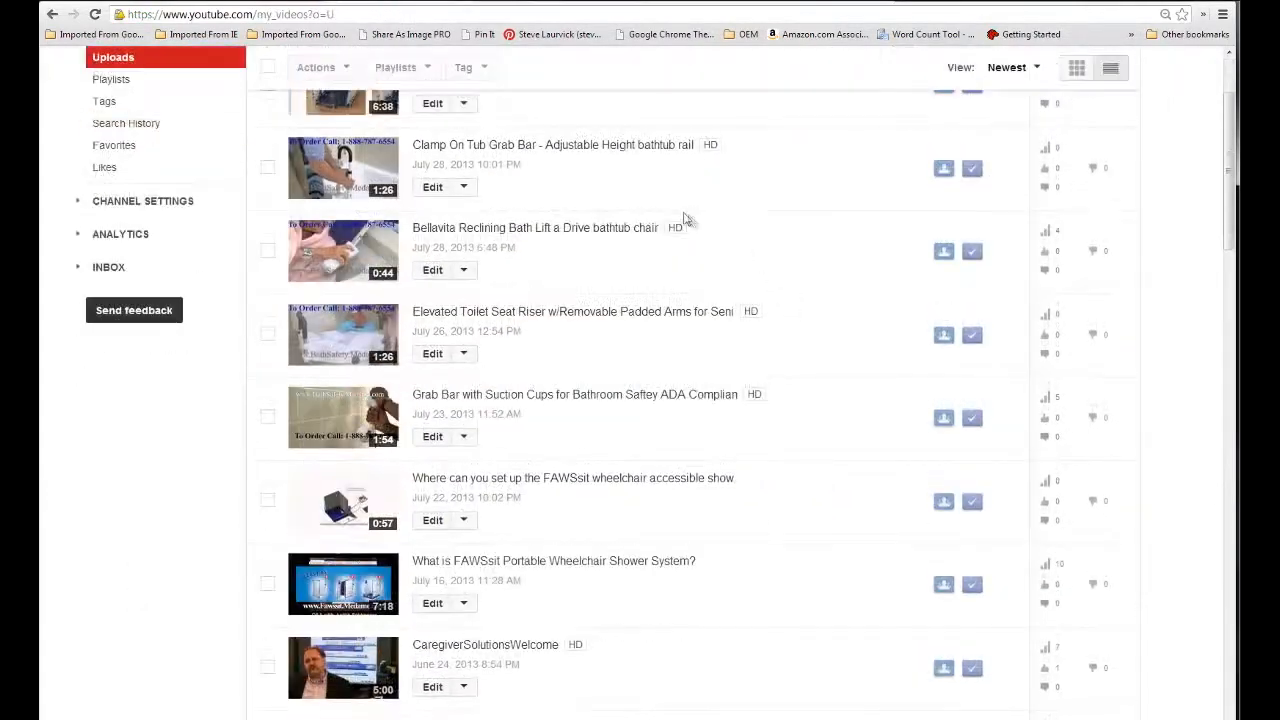
pyautogui.scroll(-8, 705, 298)
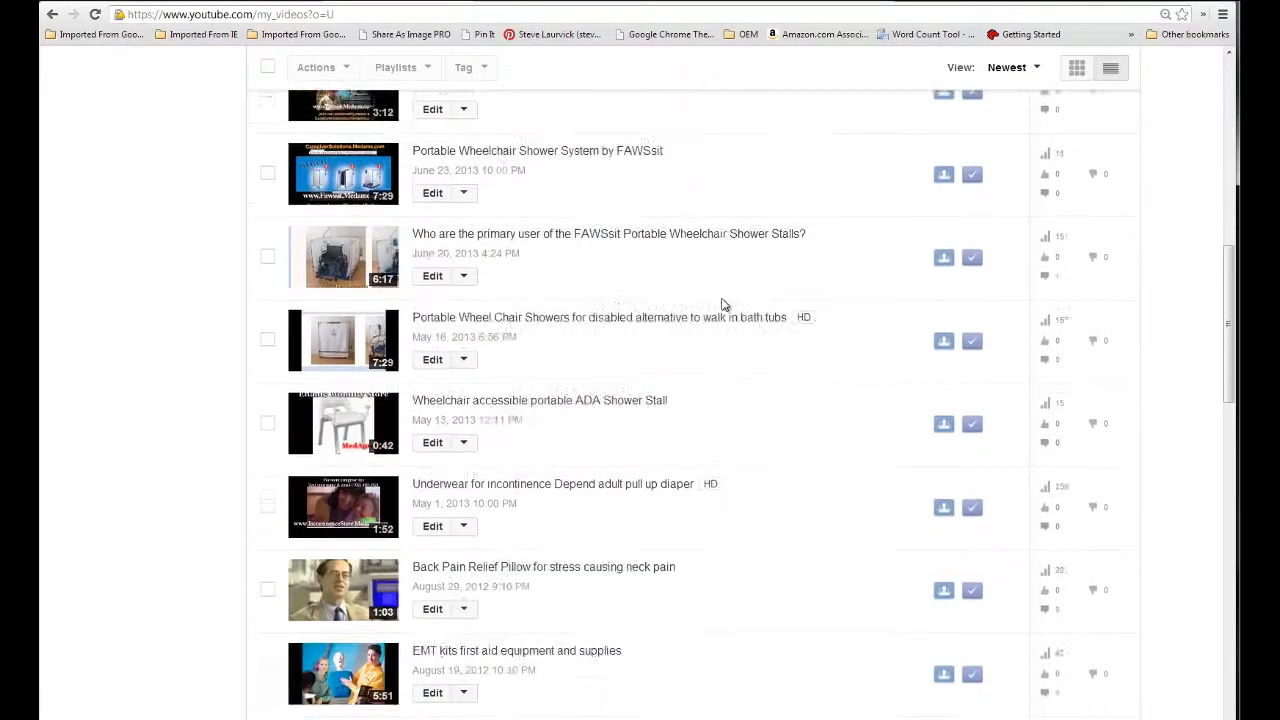
pyautogui.scroll(-3, 725, 305)
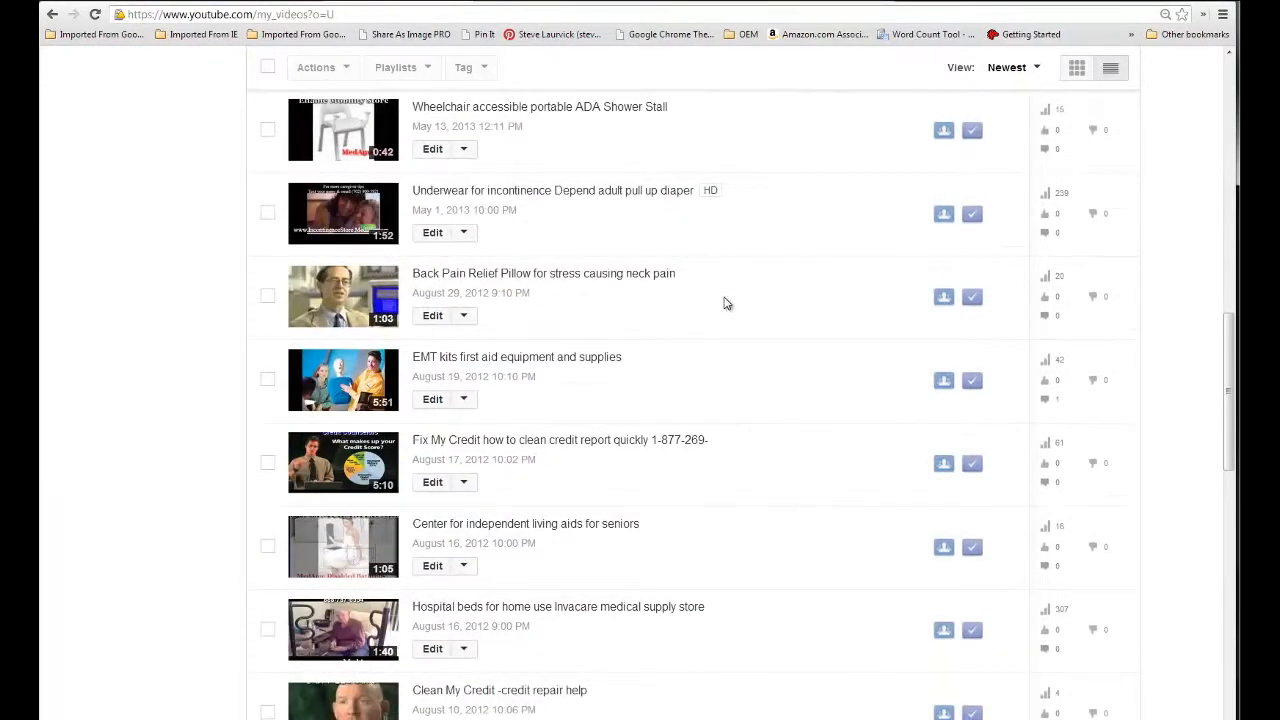
pyautogui.scroll(-3, 727, 304)
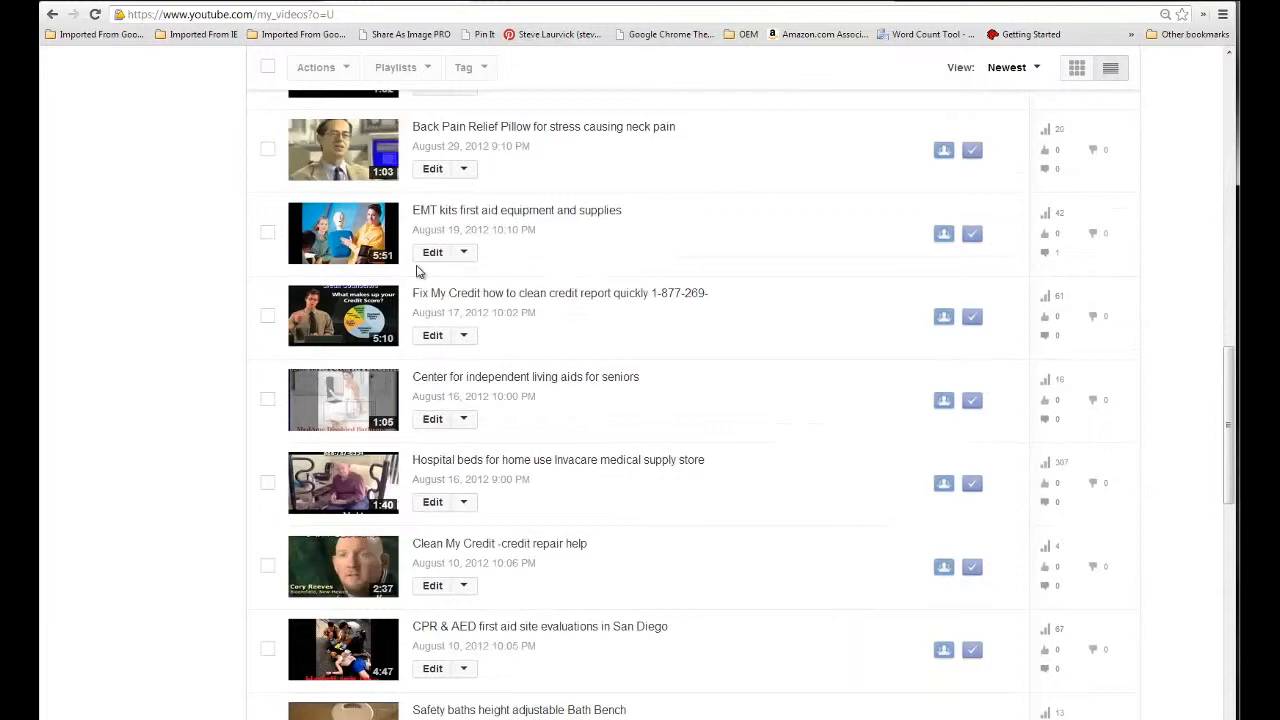
pyautogui.scroll(-1, 763, 369)
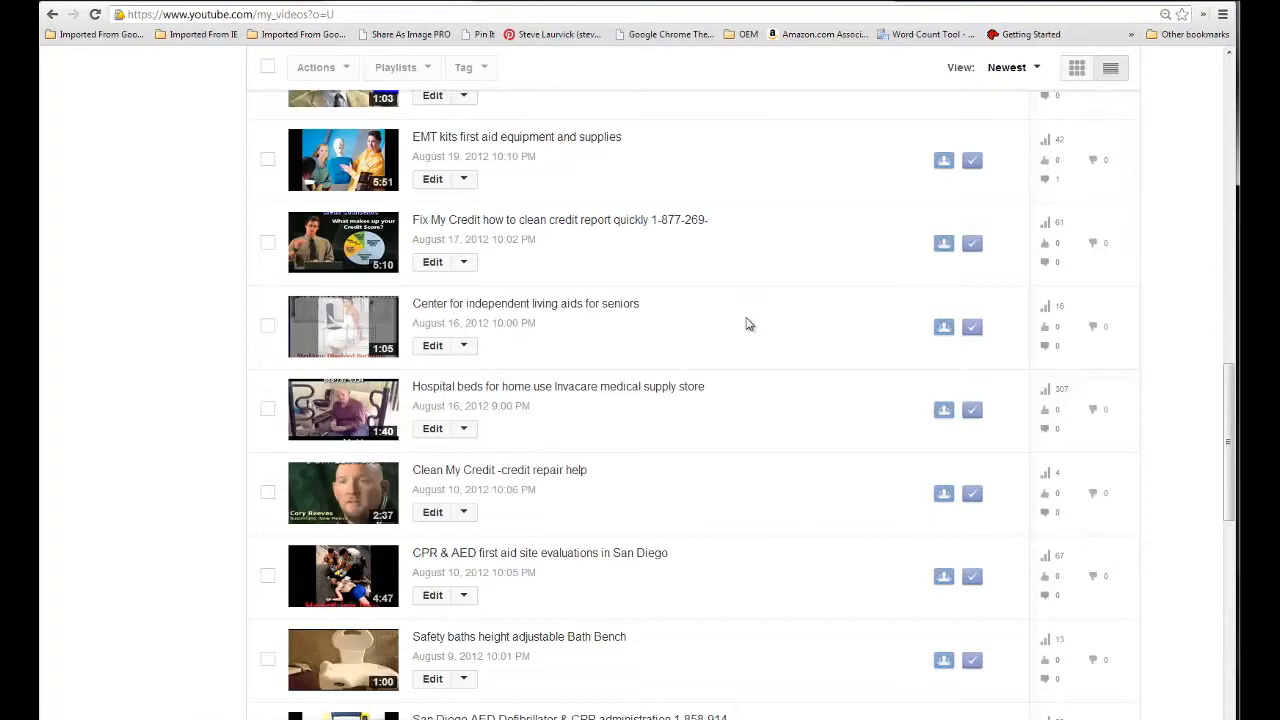
pyautogui.scroll(-2, 748, 324)
pyautogui.scroll(-3, 748, 324)
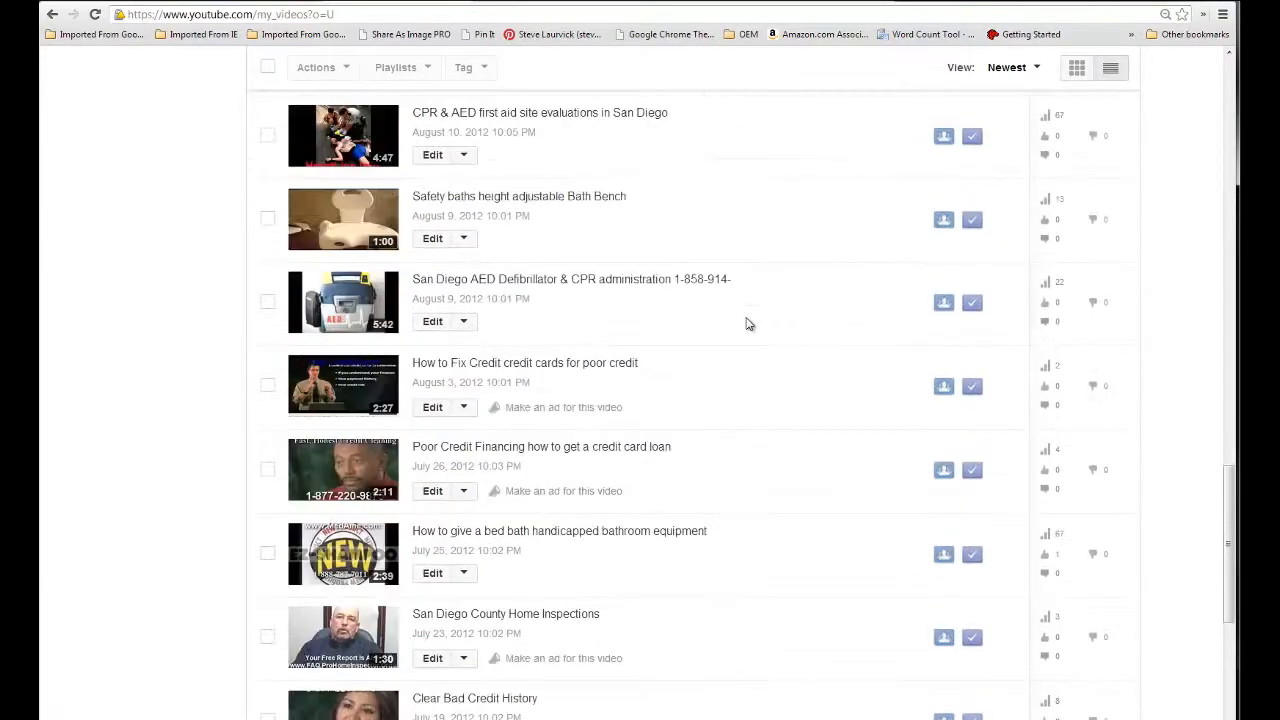
pyautogui.scroll(-1, 748, 324)
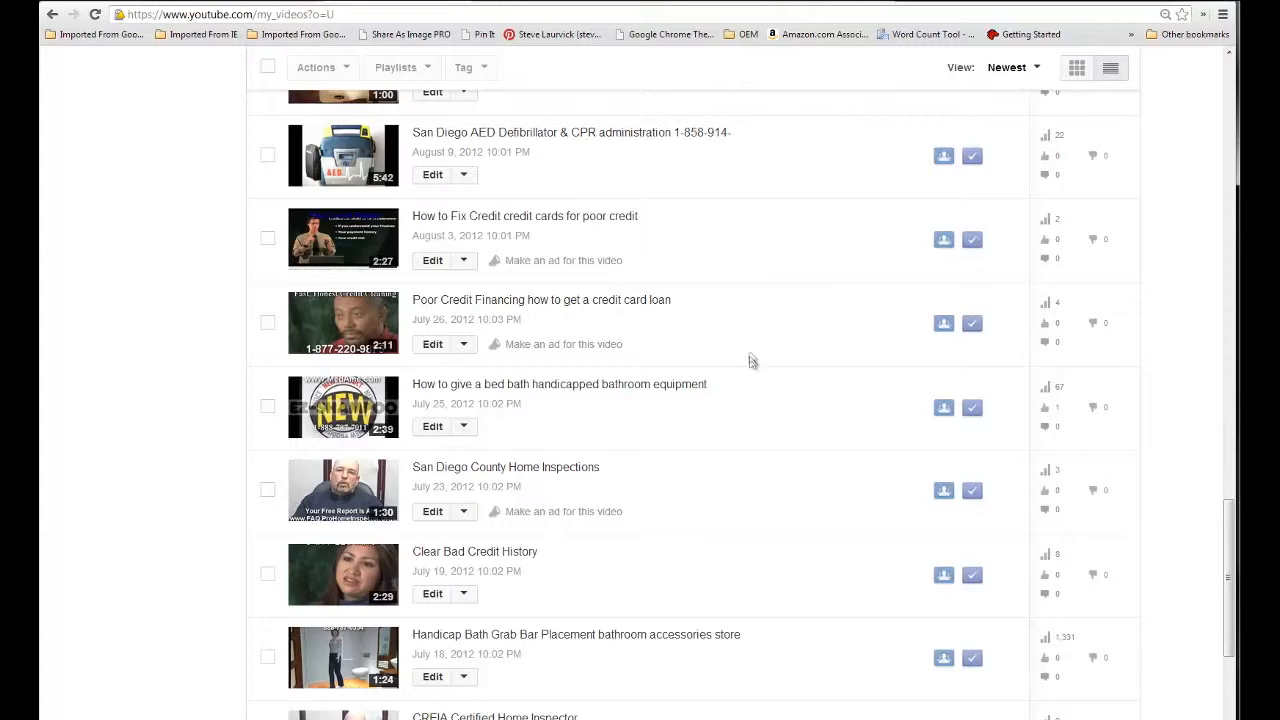
pyautogui.scroll(-2, 752, 368)
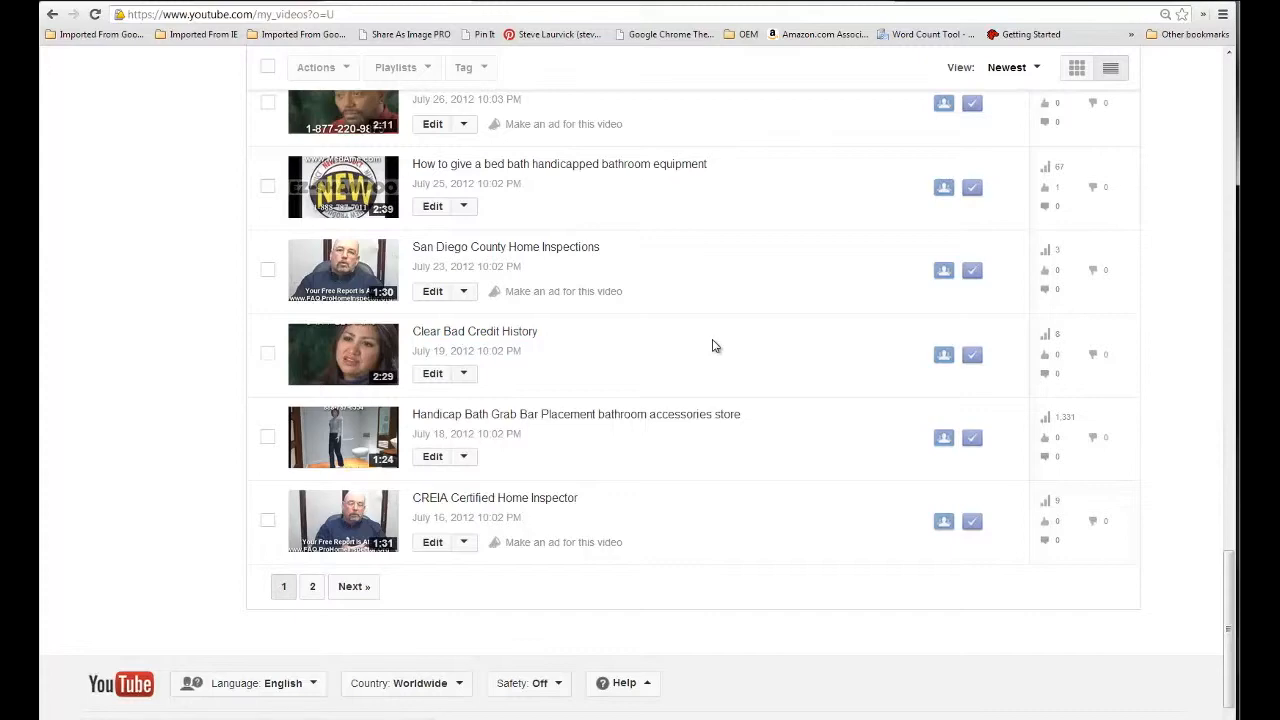
pyautogui.scroll(2, 697, 348)
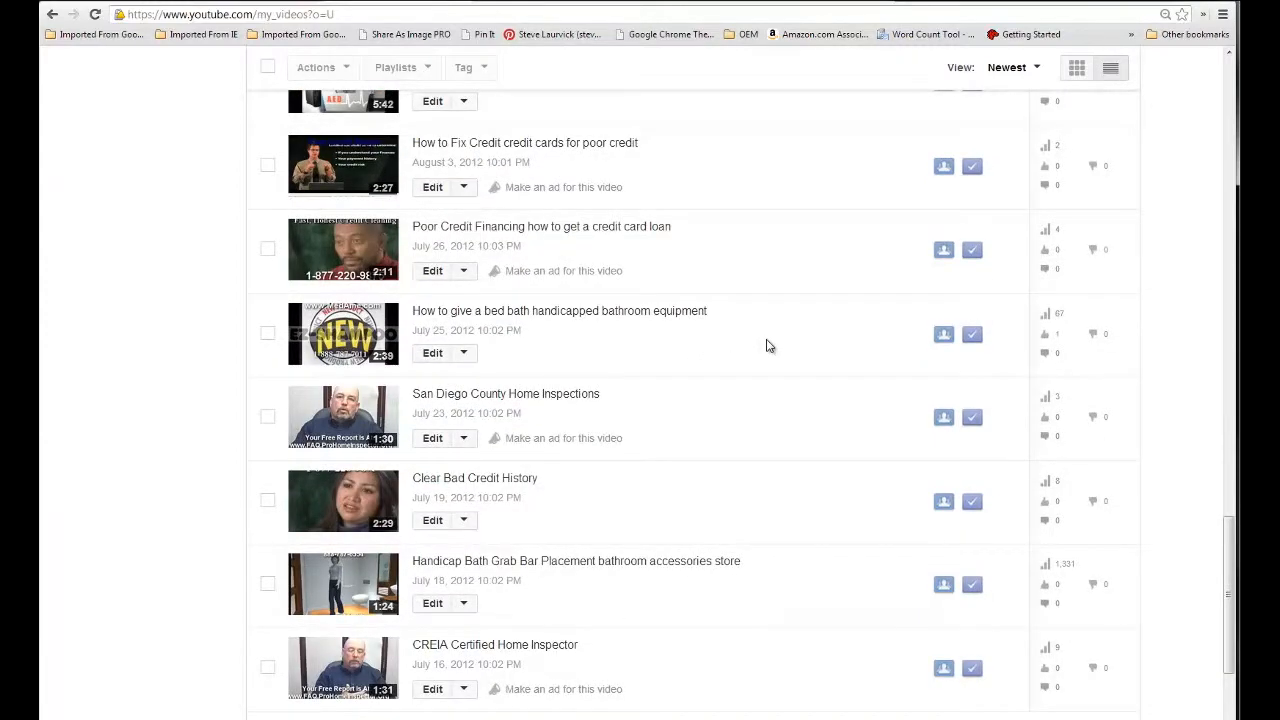
# Open the Clear Bad Credit History video's edit page in a new tab
pyautogui.rightClick(429, 521)
pyautogui.click(463, 534)
pyautogui.click(658, 2)
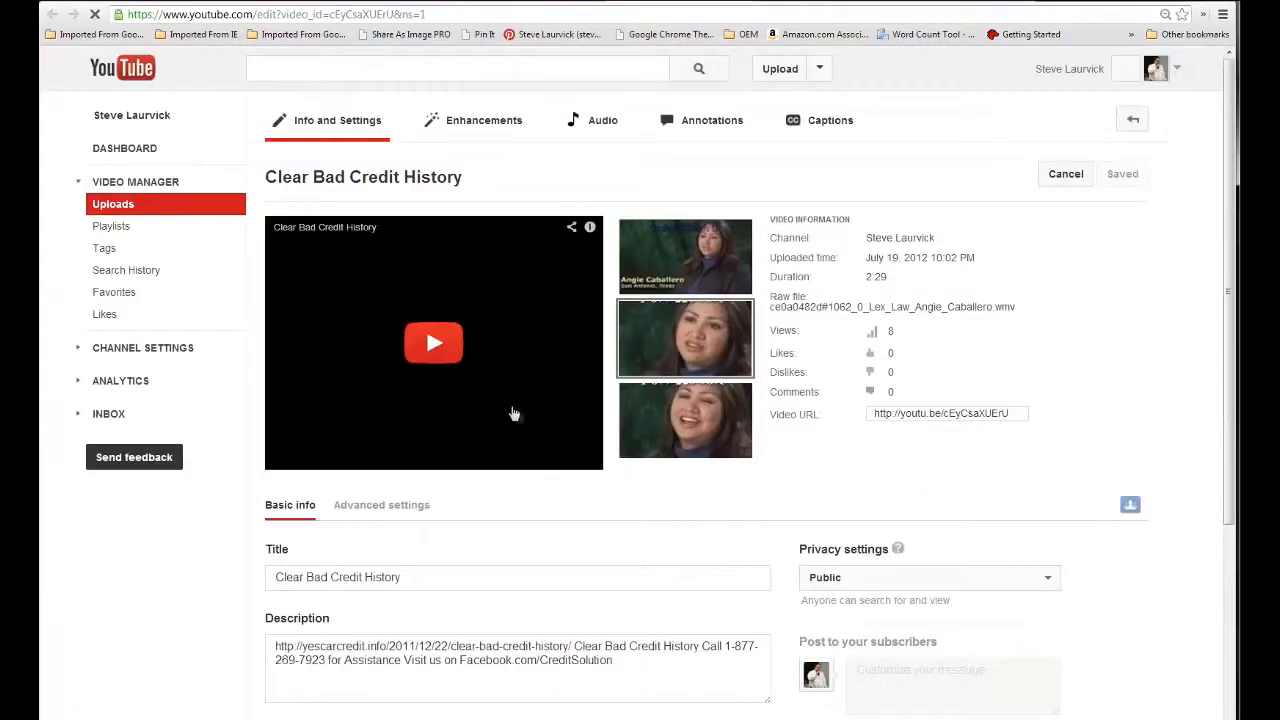
pyautogui.scroll(-3, 508, 411)
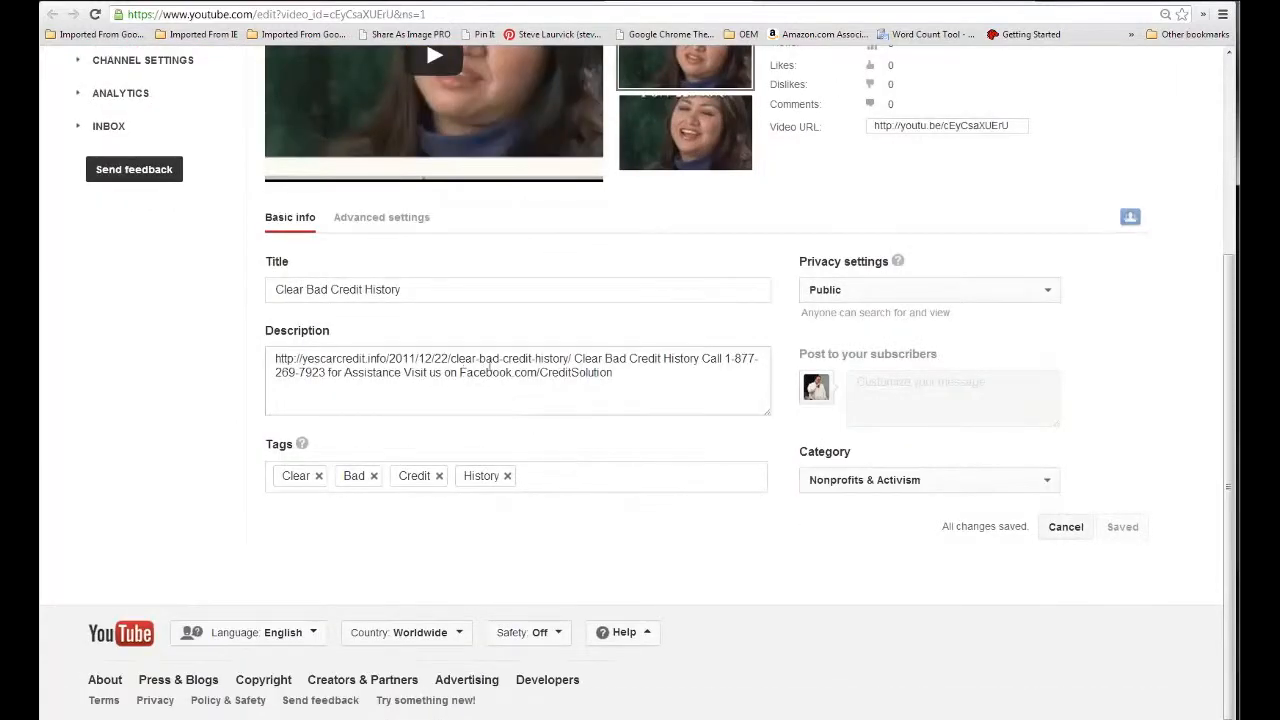
pyautogui.moveTo(389, 358); pyautogui.dragTo(259, 360)
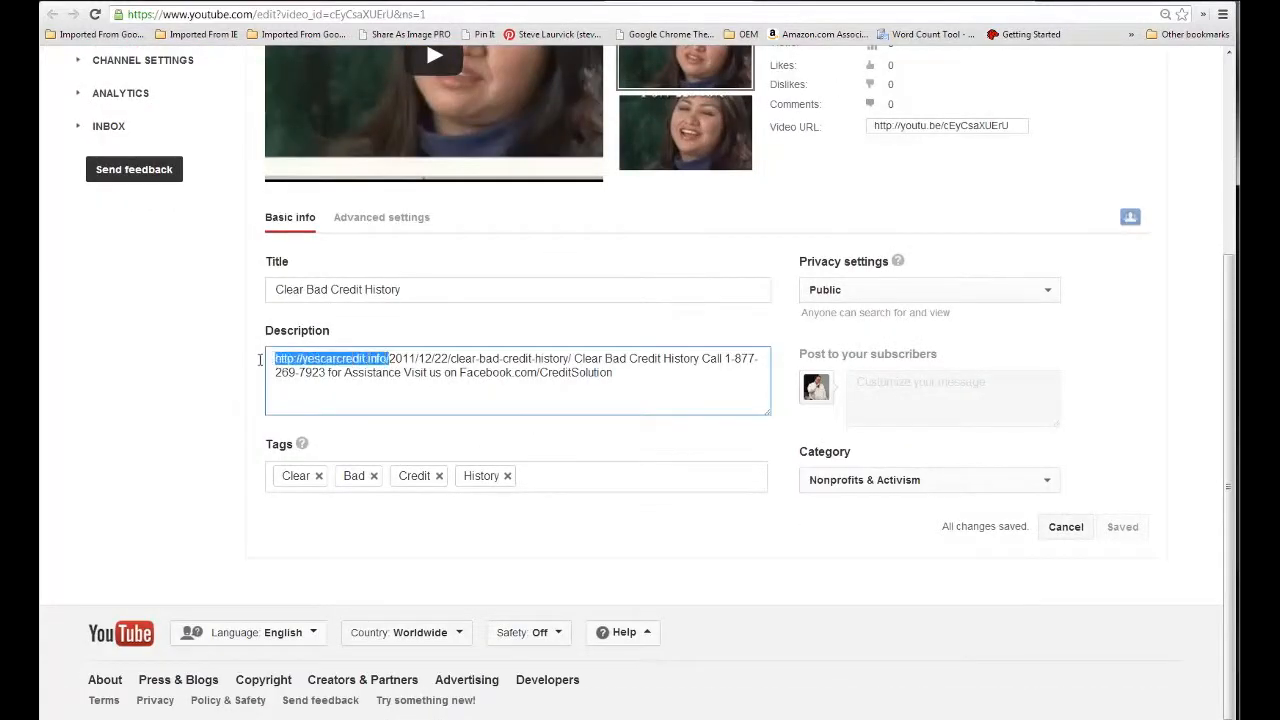
pyautogui.rightClick(310, 357)
pyautogui.click(337, 429)
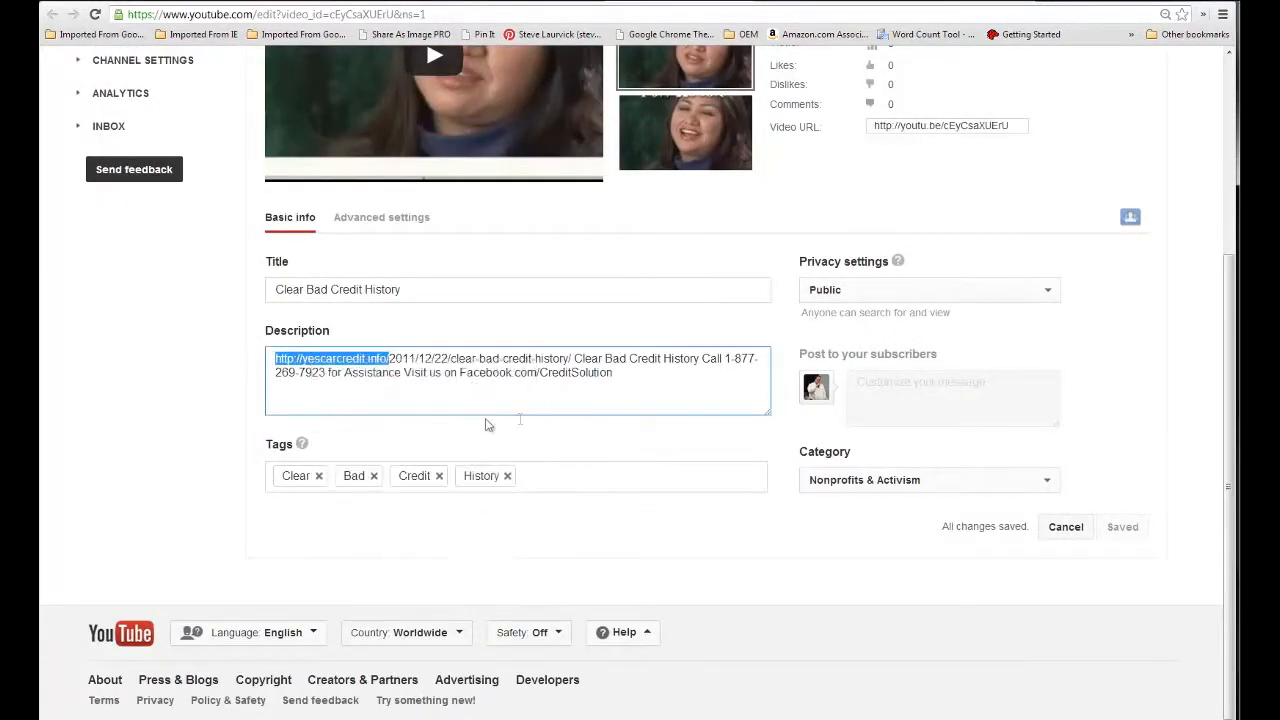
pyautogui.click(637, 377)
pyautogui.press('Return')
pyautogui.press('Return')
pyautogui.hotkey('ctrl', 'v')
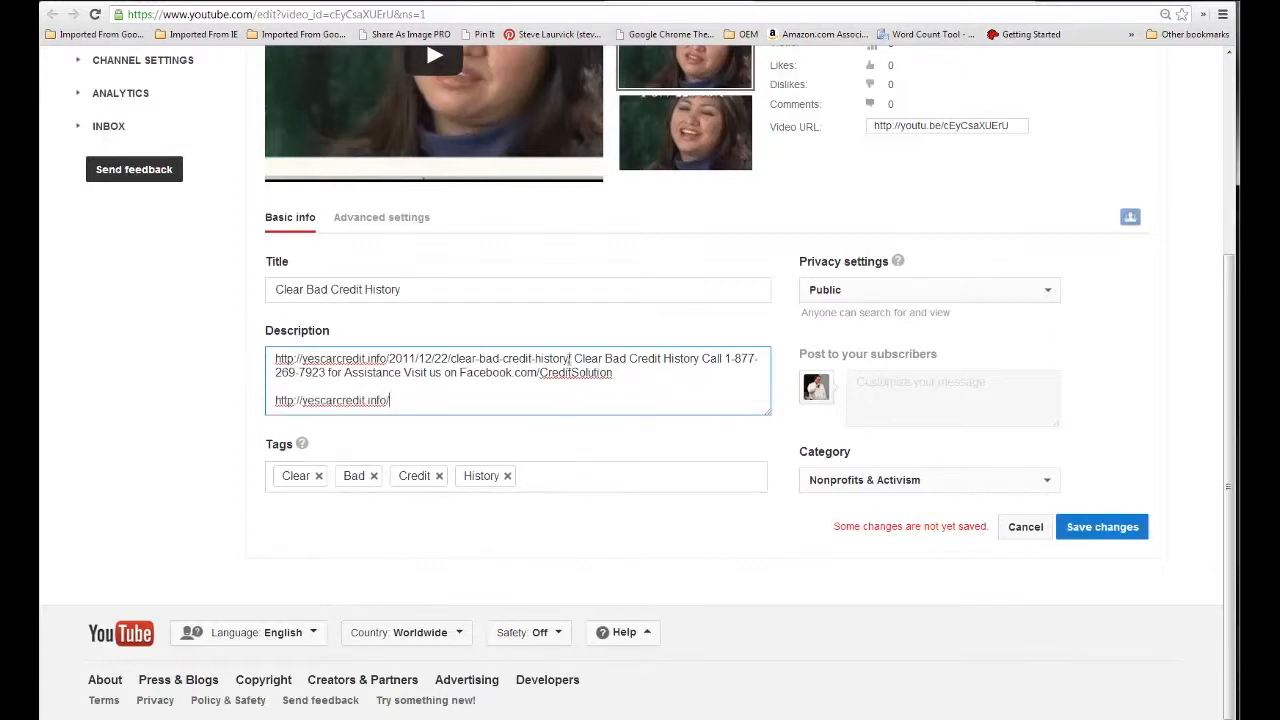
# Replace the tags Clear, Bad, Credit and History with the video's full title, Clear Bad Credit History, as a single tag
pyautogui.moveTo(420, 291); pyautogui.dragTo(262, 294)
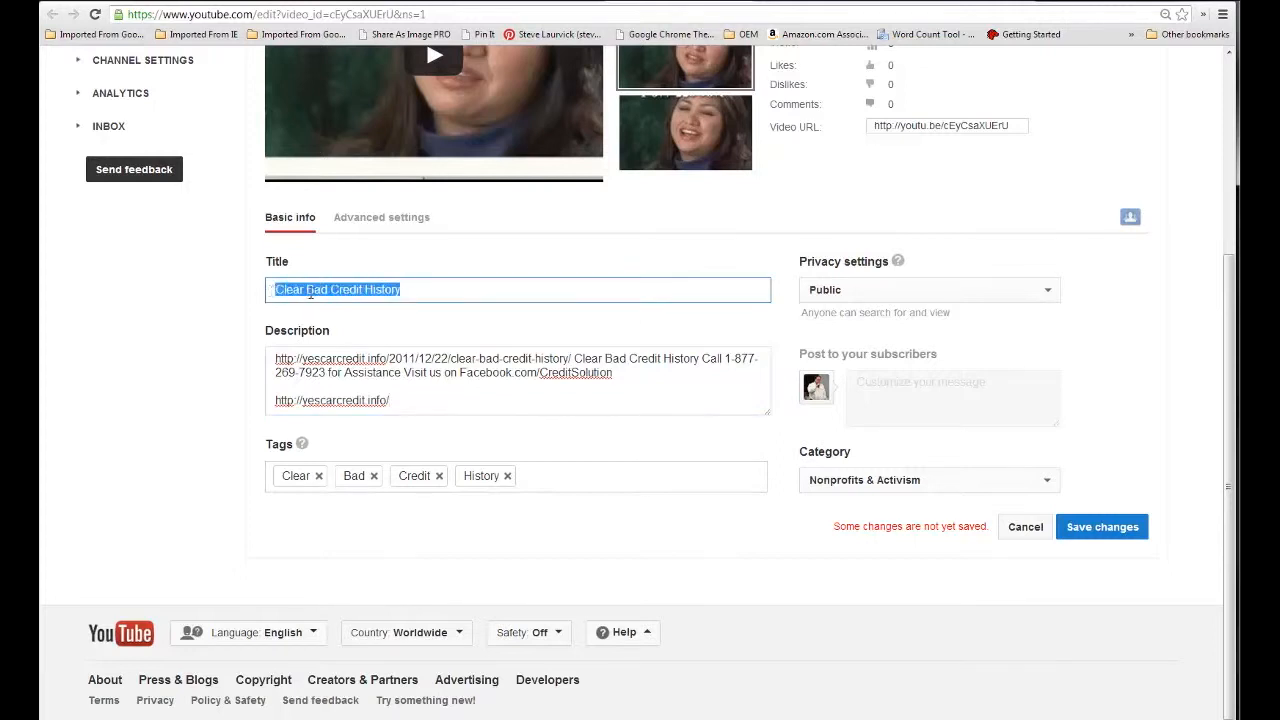
pyautogui.rightClick(309, 291)
pyautogui.click(350, 366)
pyautogui.click(319, 477)
pyautogui.click(318, 477)
pyautogui.click(324, 477)
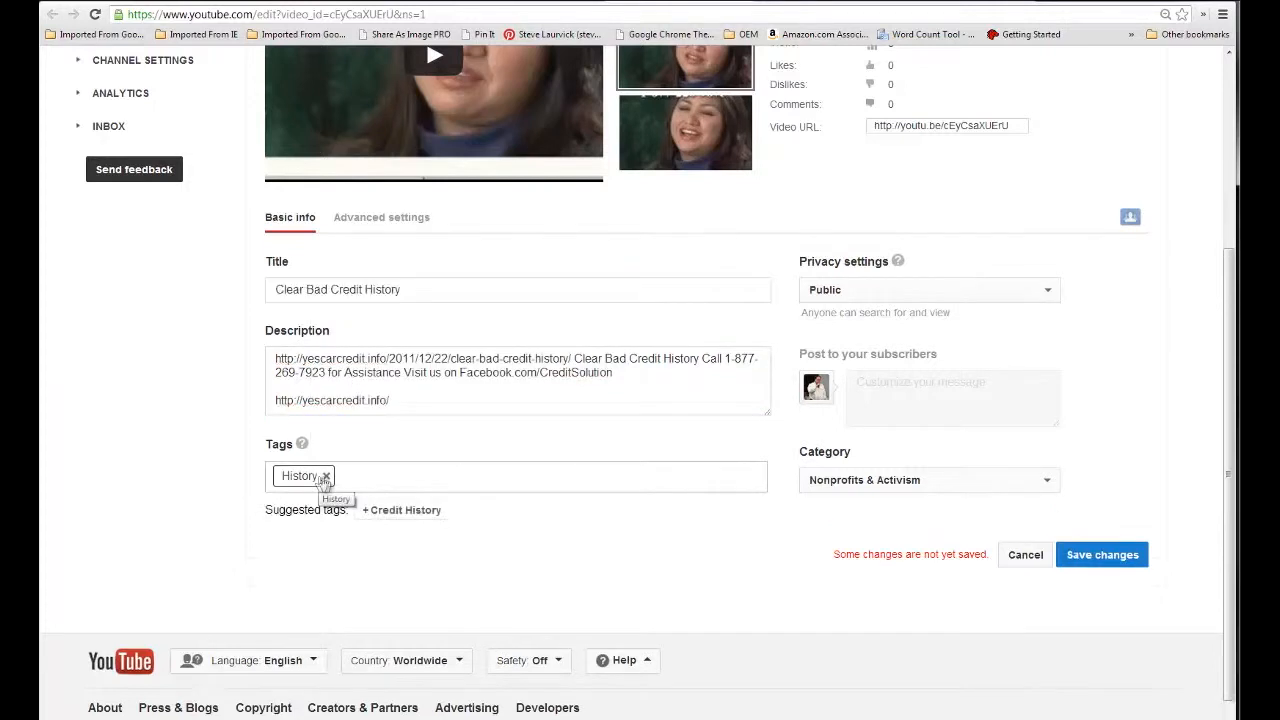
pyautogui.click(325, 477)
pyautogui.rightClick(308, 478)
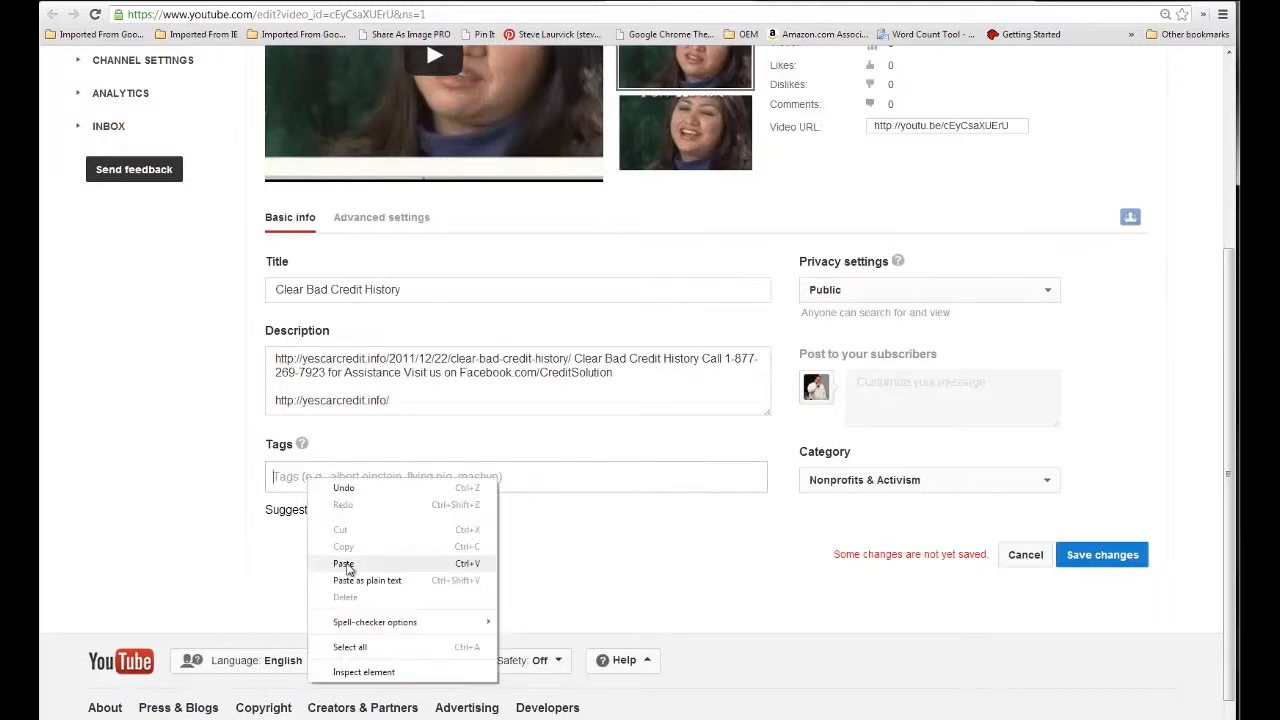
pyautogui.click(345, 565)
# Copy Facebook.com/CreditSolution from the description into the tags as a second tag and save the video's changes
pyautogui.moveTo(624, 374); pyautogui.dragTo(460, 373)
pyautogui.rightClick(461, 374)
pyautogui.click(497, 444)
pyautogui.click(465, 483)
pyautogui.hotkey('ctrl', 'v')
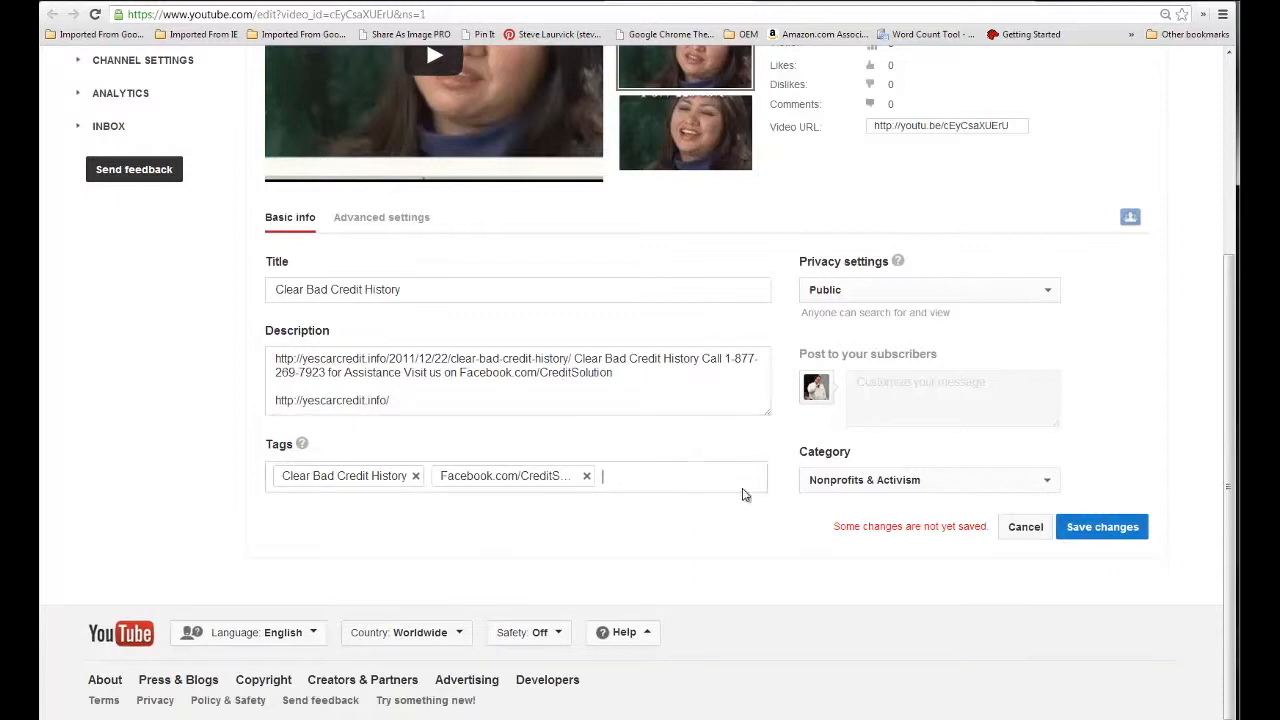
pyautogui.click(1110, 532)
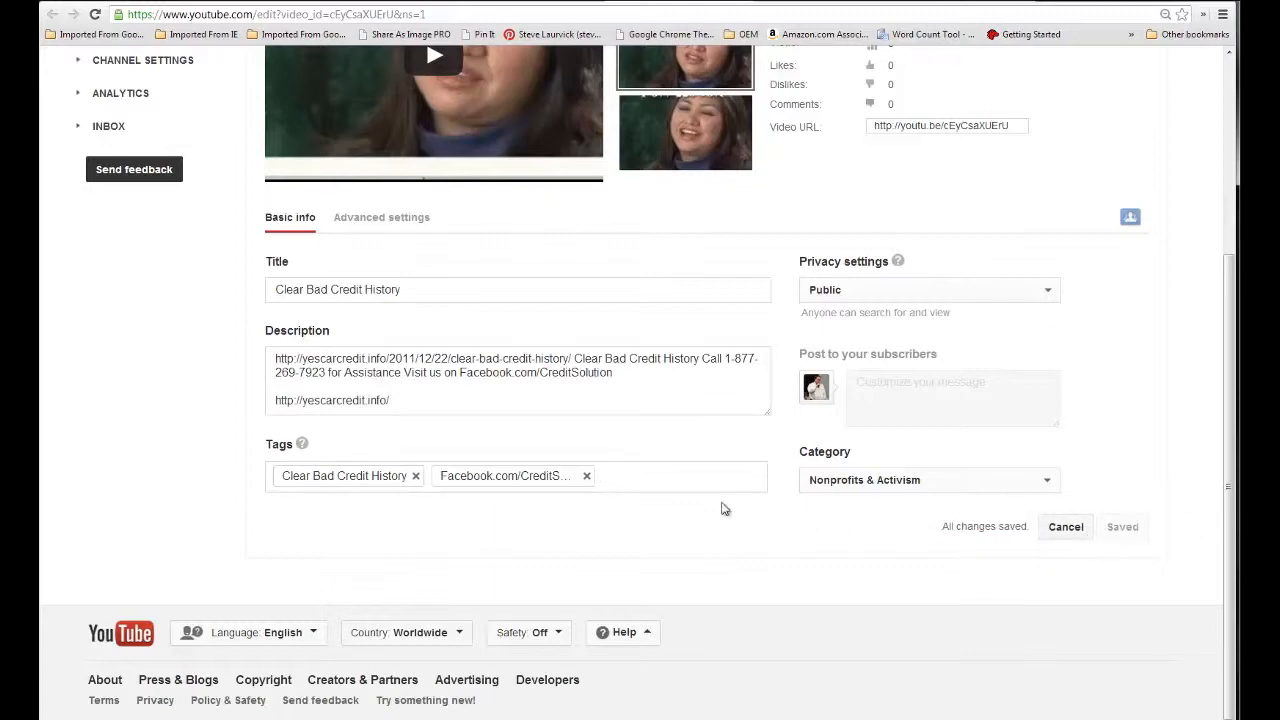
pyautogui.scroll(3, 725, 509)
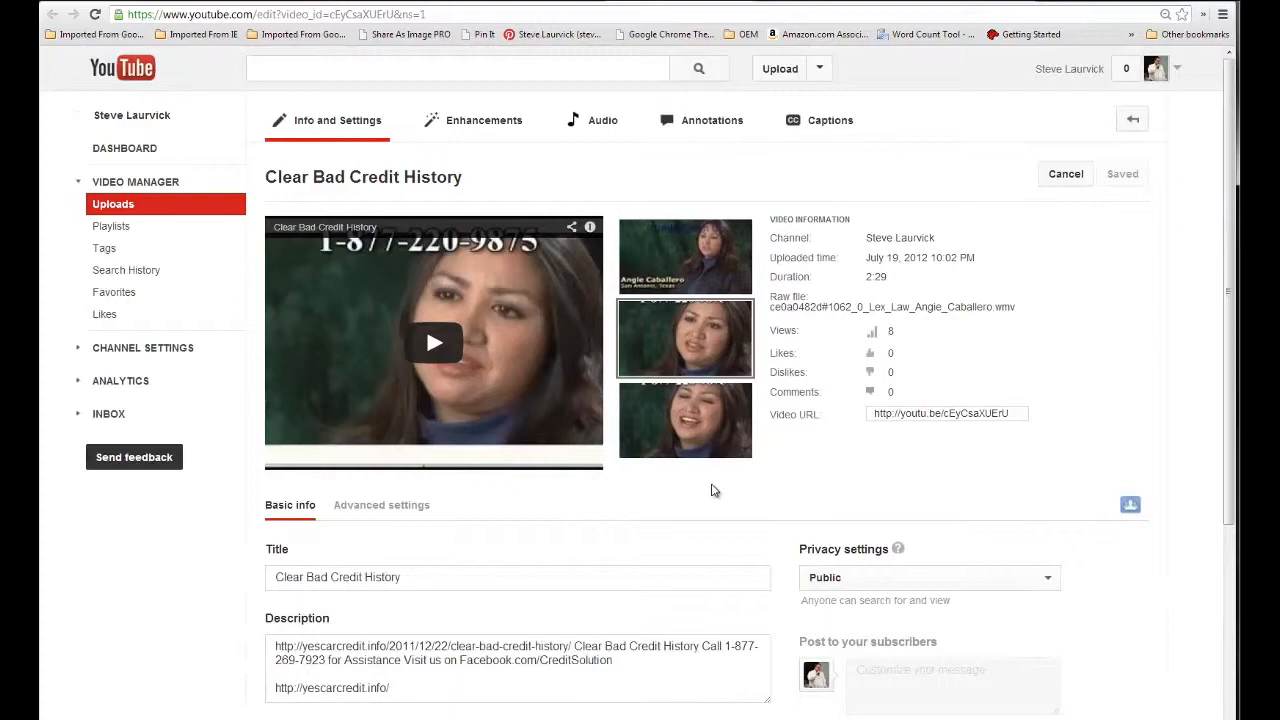